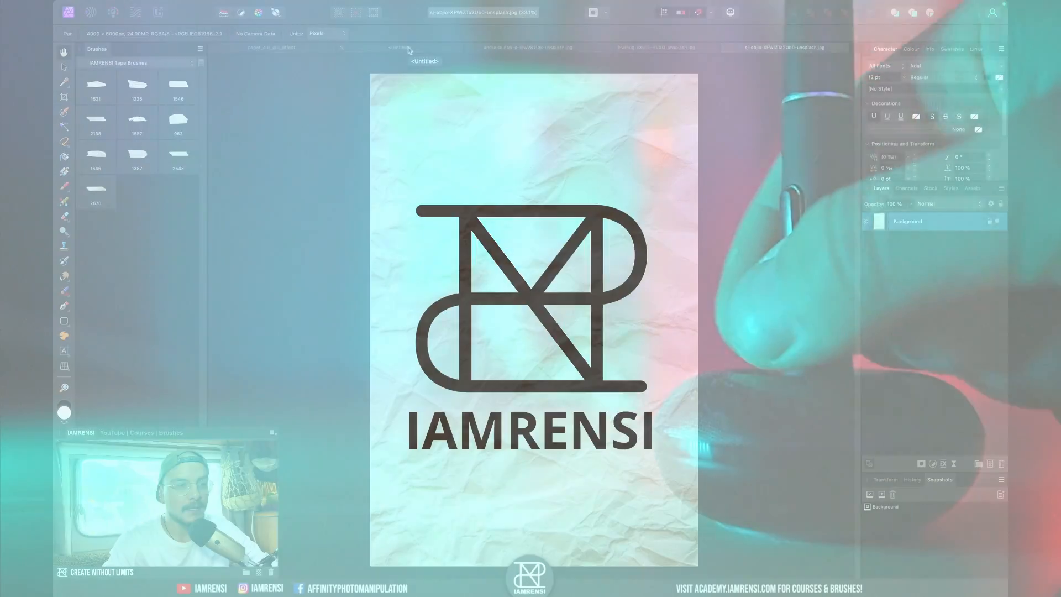
In the andre-hunter street photo of the dancing man, duplicate the Background layer twice.
click(408, 47)
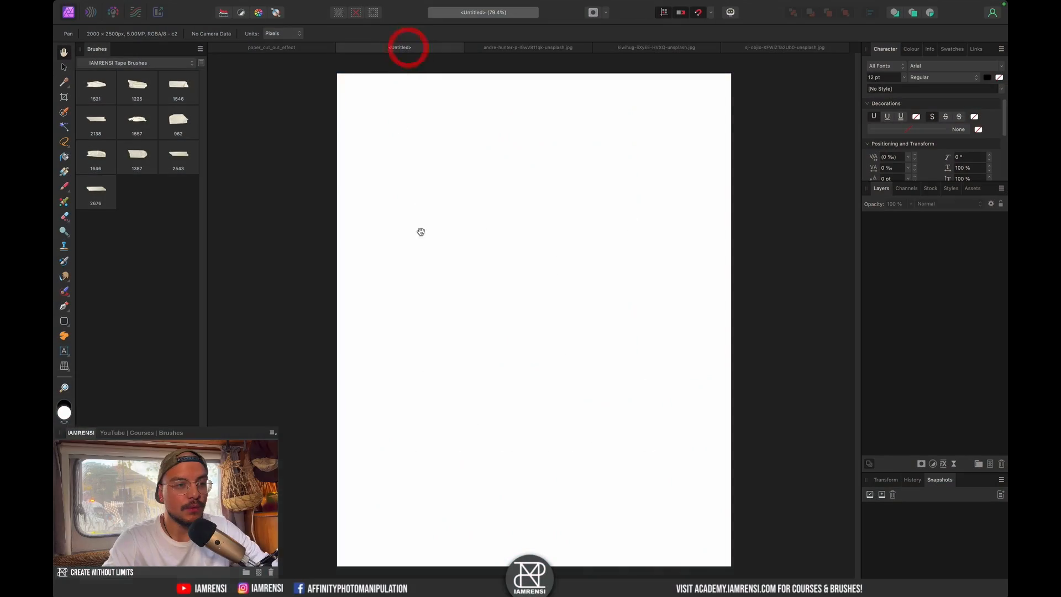
click(527, 48)
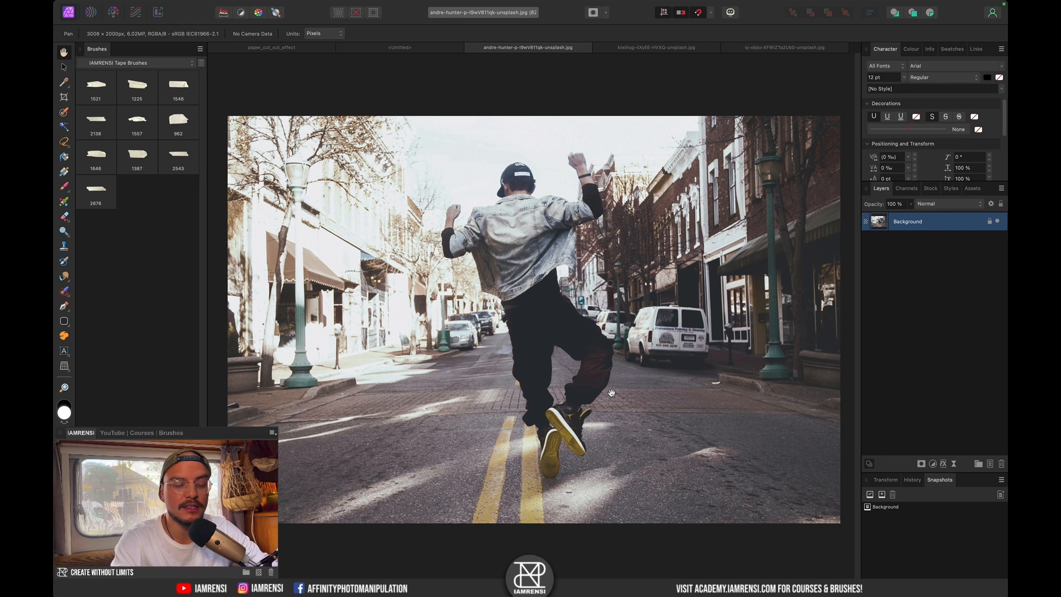
key(super+j)
key(super+j)
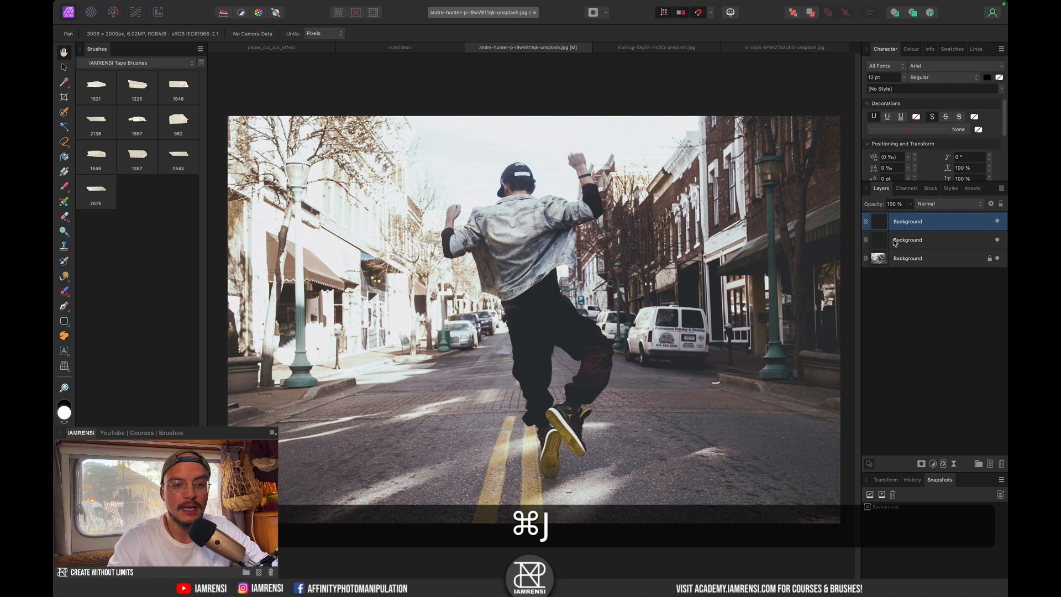
Rename the uppermost layer copy to "subject" and the copy beneath it to "paper".
double_click(899, 223)
text(subject)
key(Return)
double_click(907, 239)
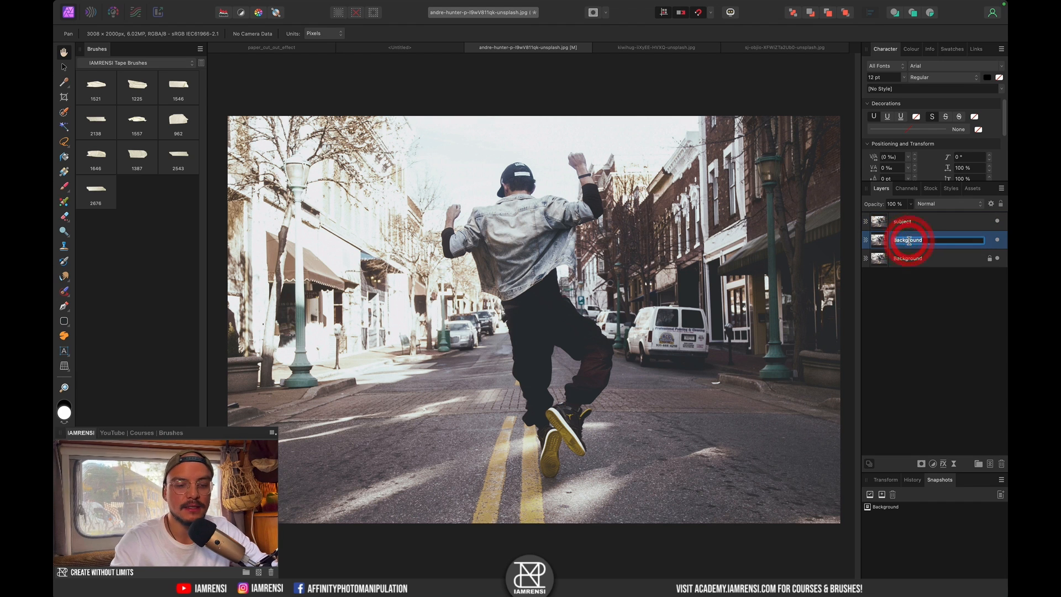
text(paper)
key(Return)
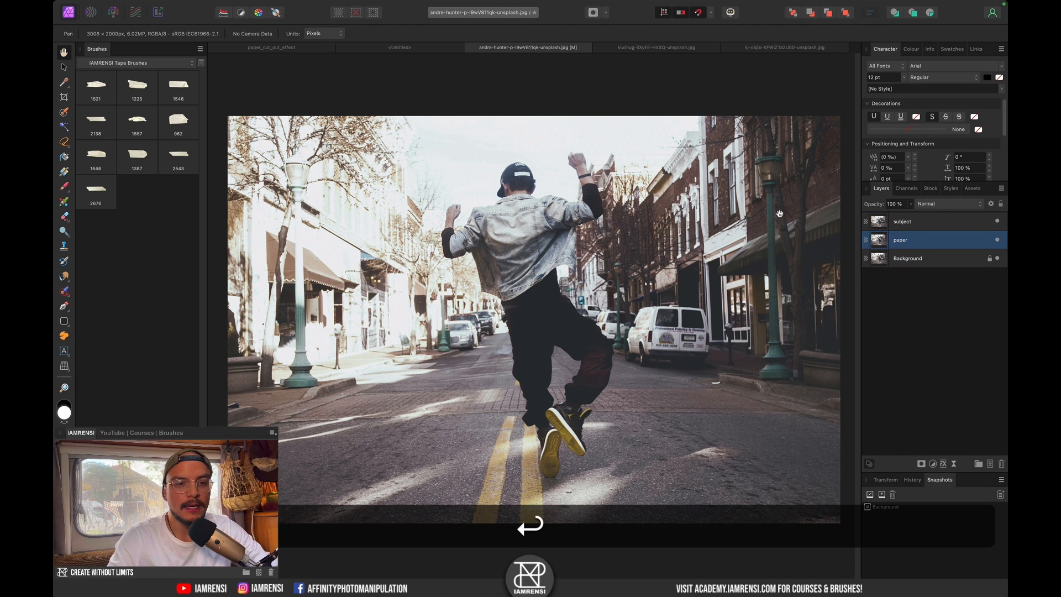
On the subject layer, select the man's head, arms and upper jacket with the Selection Brush, subtracting the spill beside the raised sleeve.
click(928, 221)
scroll(479, 242, up, 5)
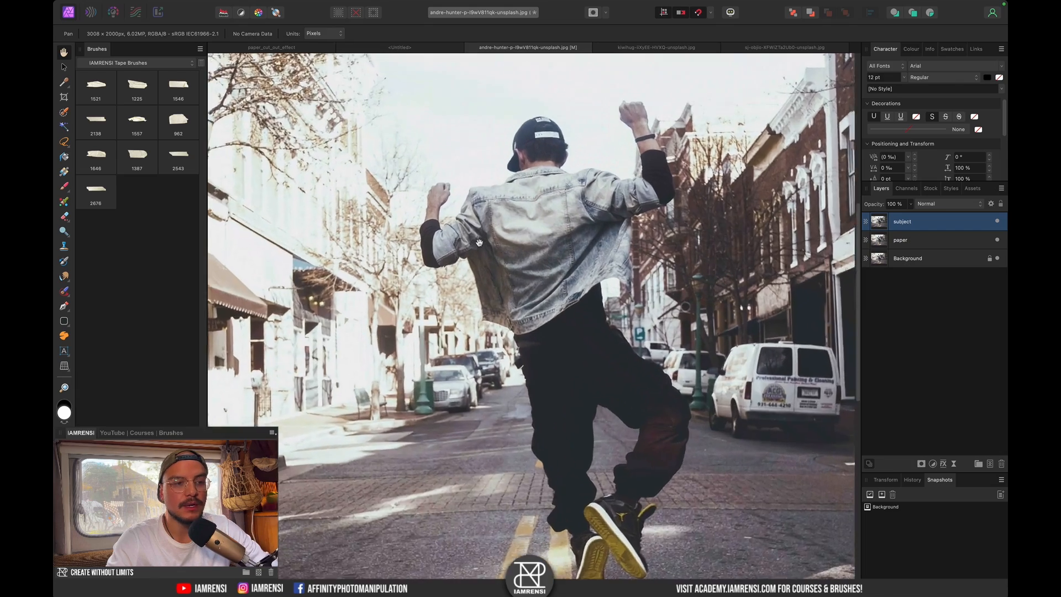
key(w)
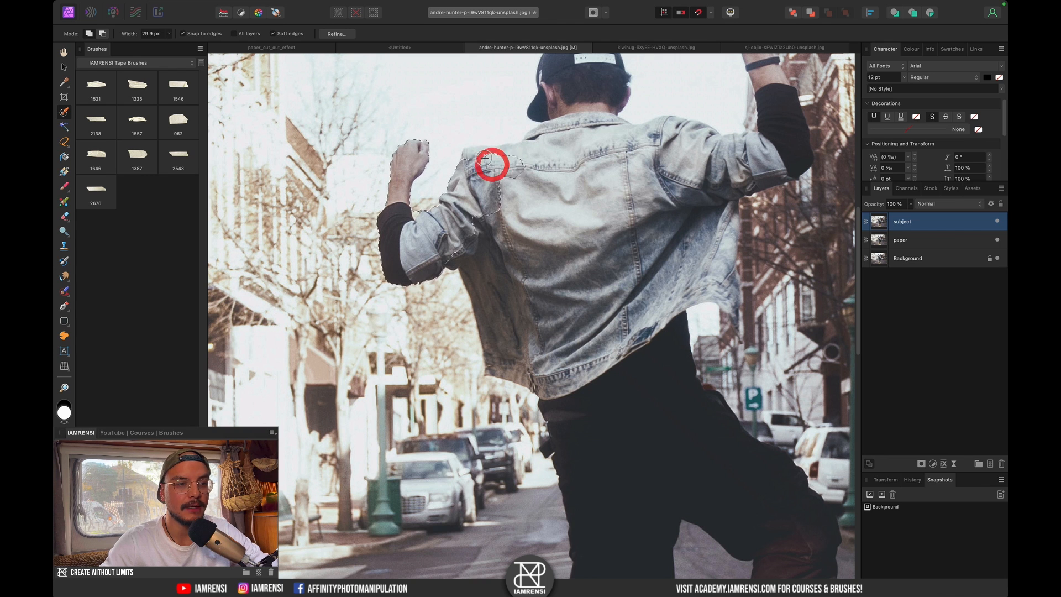
mouse_move(582, 84)
mouse_down()
mouse_move(560, 123)
mouse_move(623, 178)
mouse_move(718, 186)
mouse_move(752, 168)
mouse_move(760, 148)
mouse_move(746, 210)
mouse_up()
drag(734, 128, 713, 94)
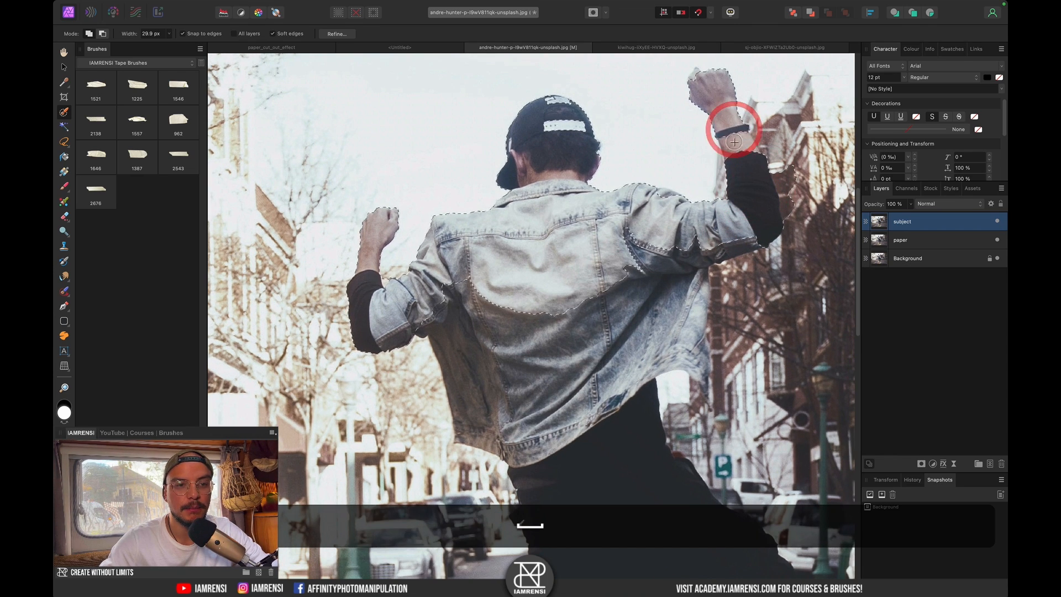
drag(737, 154, 766, 174)
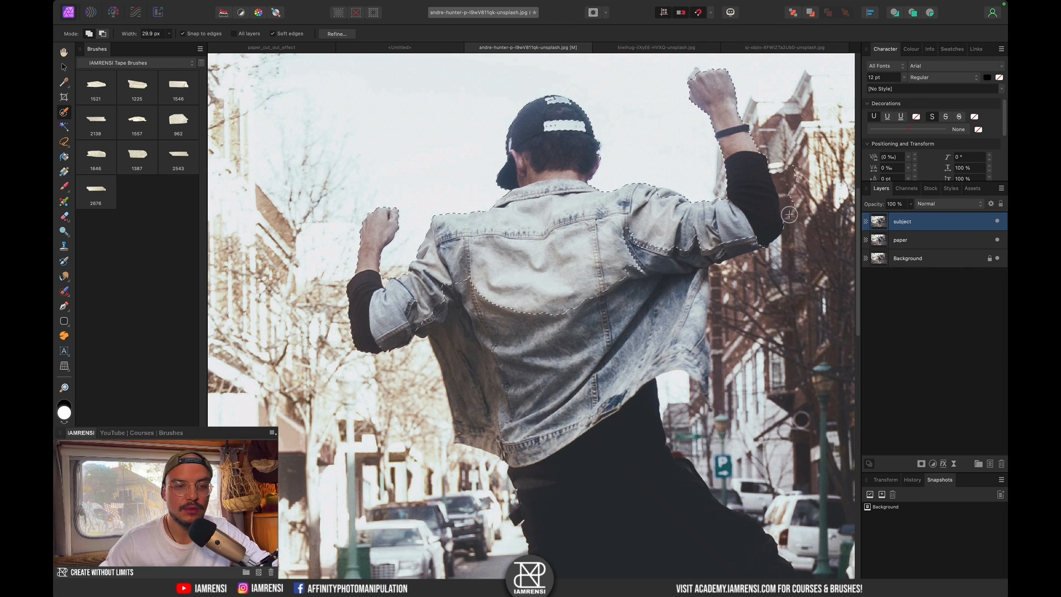
key(alt)
drag(792, 185, 793, 201)
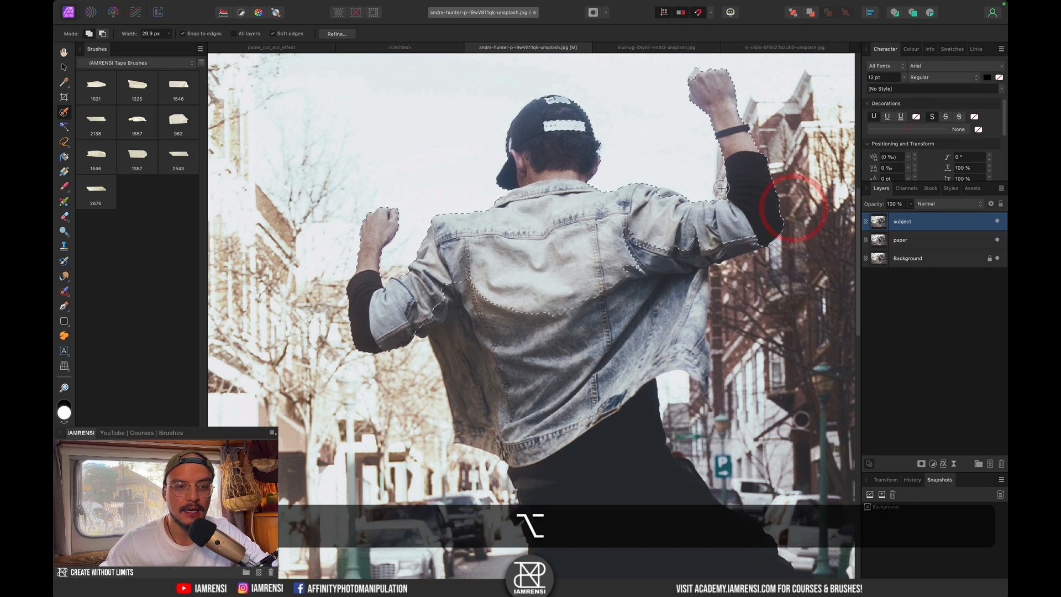
click(665, 216)
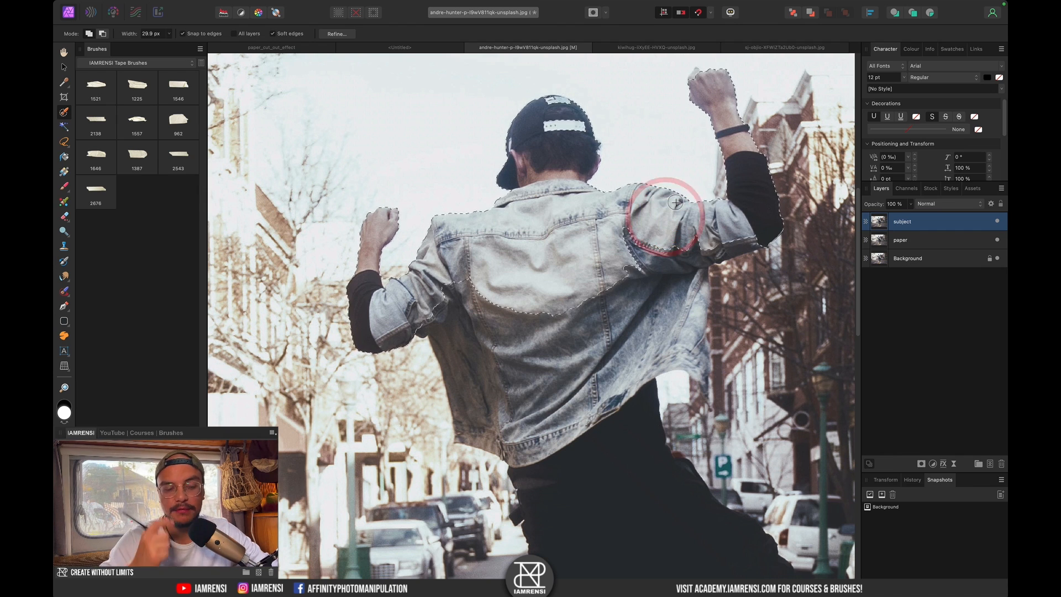
Show the quick mask overlay and extend the selection over the lower jacket, trousers and shoes.
key(q)
key(space)
drag(589, 296, 582, 184)
drag(733, 123, 672, 148)
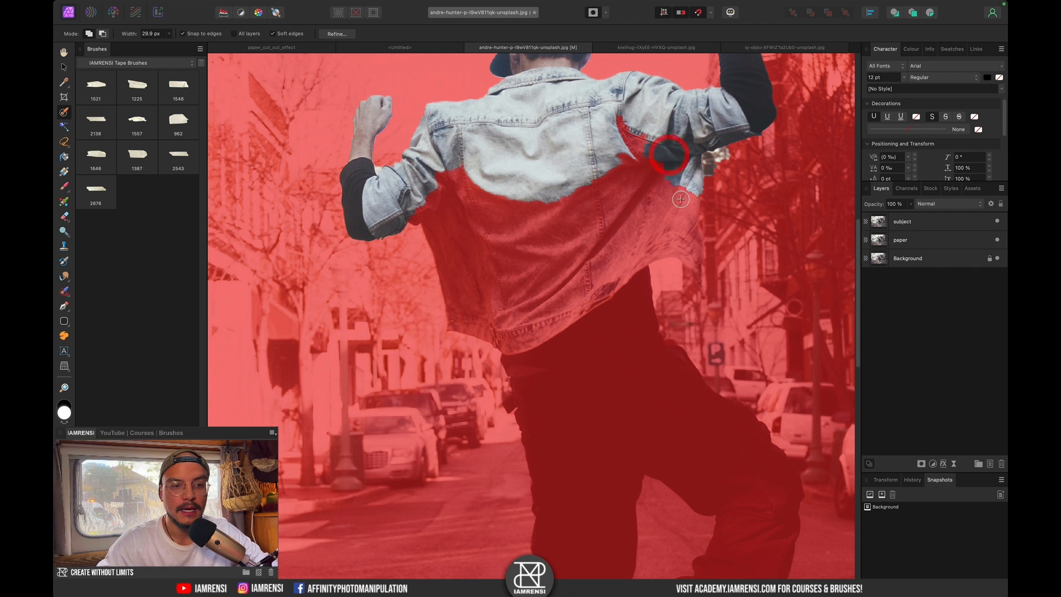
mouse_move(680, 194)
mouse_down()
mouse_move(672, 218)
mouse_move(651, 209)
mouse_up()
key(space)
drag(580, 336, 570, 198)
drag(549, 200, 568, 390)
drag(492, 255, 497, 268)
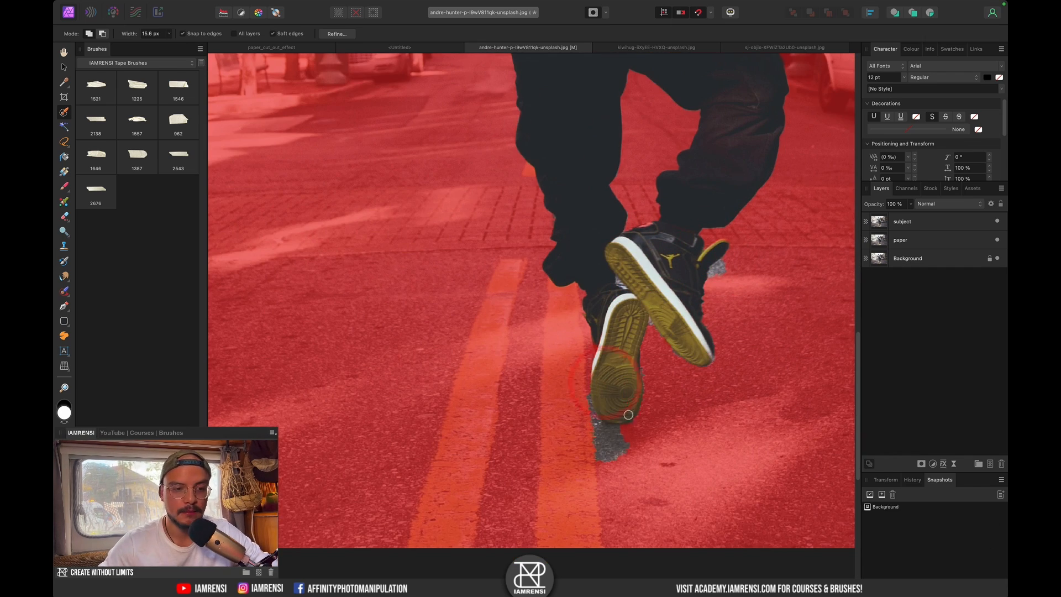
Subtract the stray asphalt around the shoes from the selection and mask the subject layer with it.
drag(628, 414, 607, 451)
drag(716, 262, 725, 274)
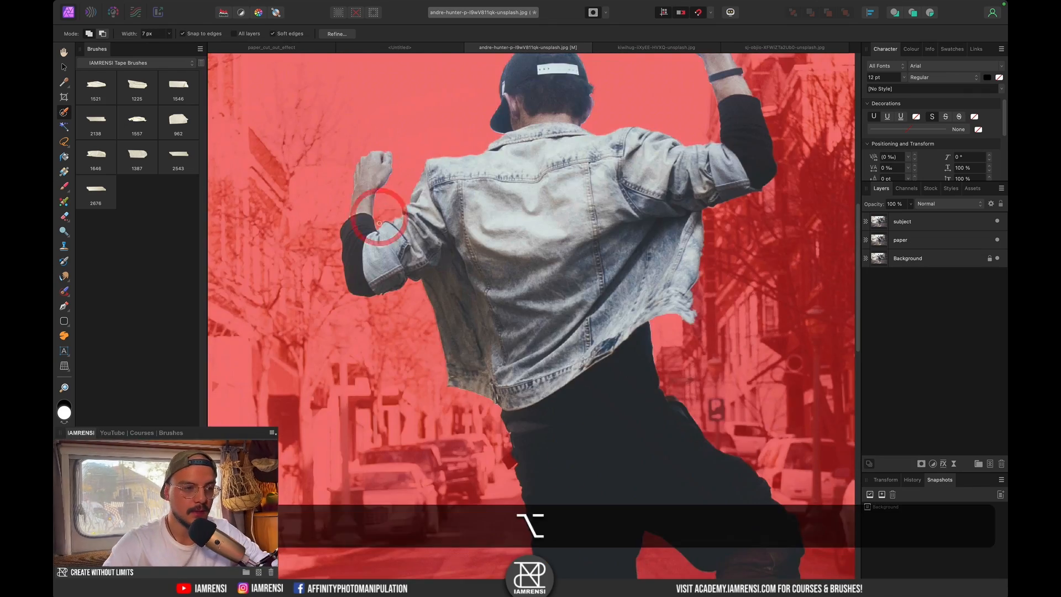
key(super+0)
key(q)
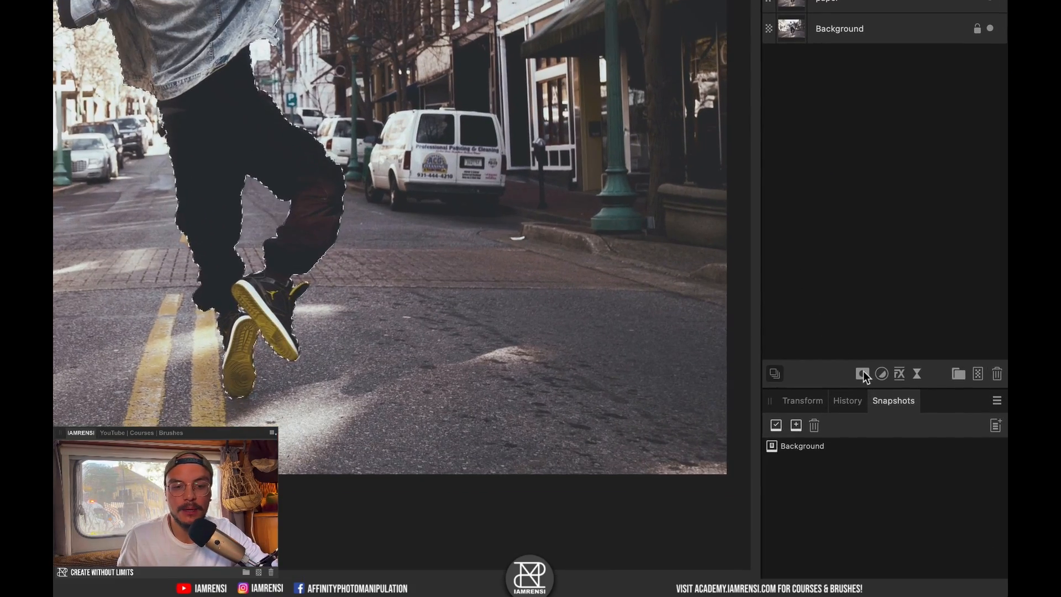
click(871, 386)
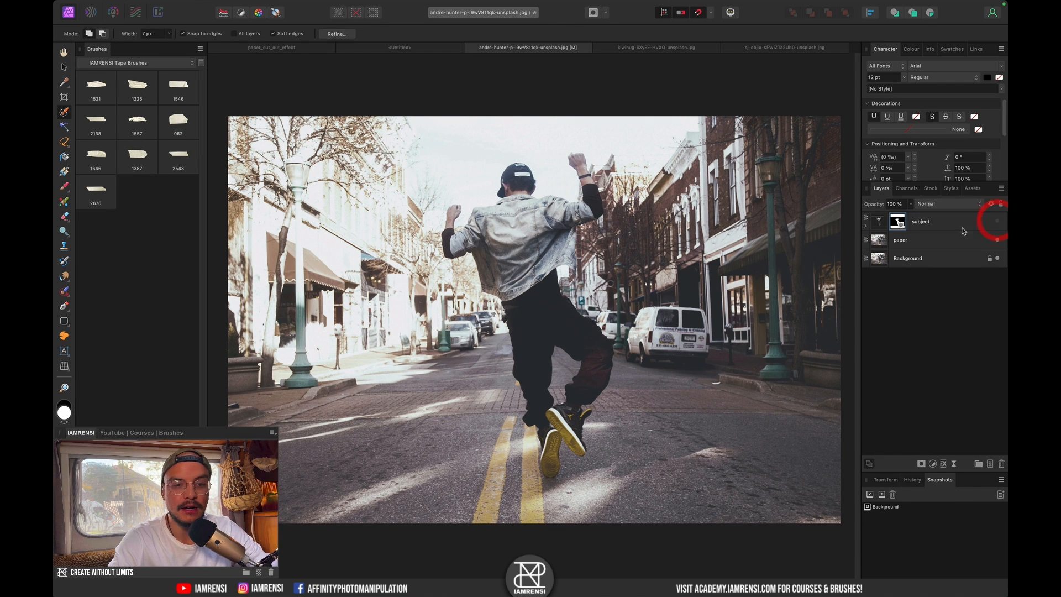
On the paper layer, start a loose, angular polygonal lasso outline down the man's lower arm and the left side of his jacket.
click(927, 242)
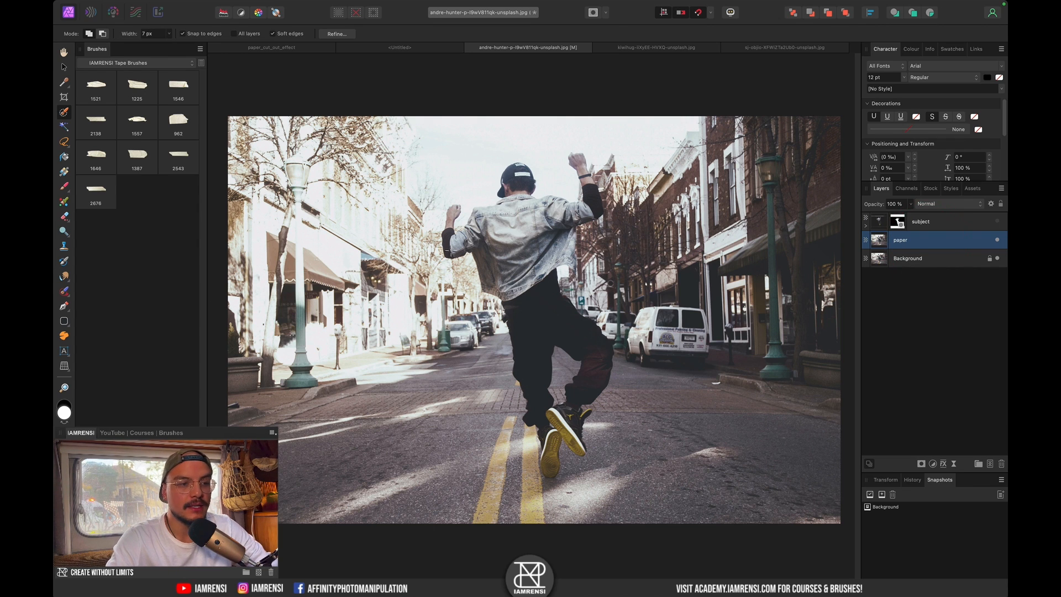
scroll(385, 235, up, 5)
scroll(384, 234, right, 4)
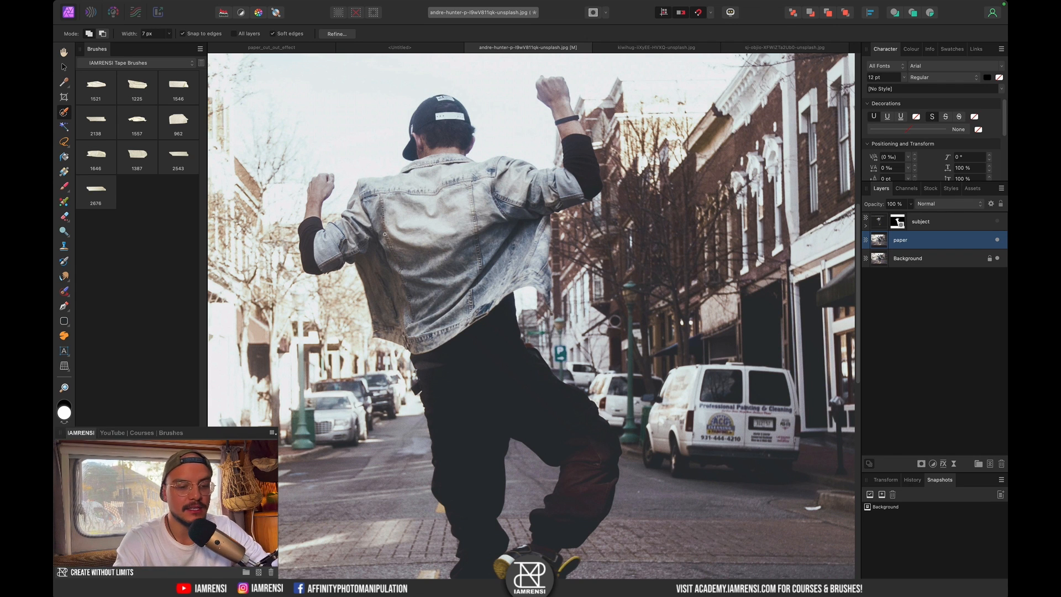
key(l)
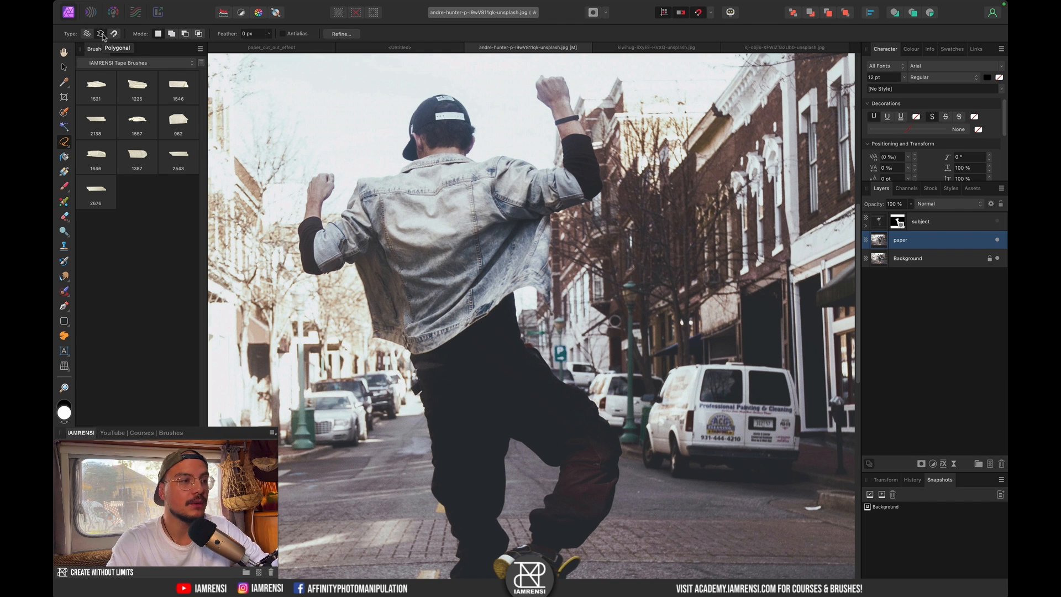
scroll(341, 266, down, 3)
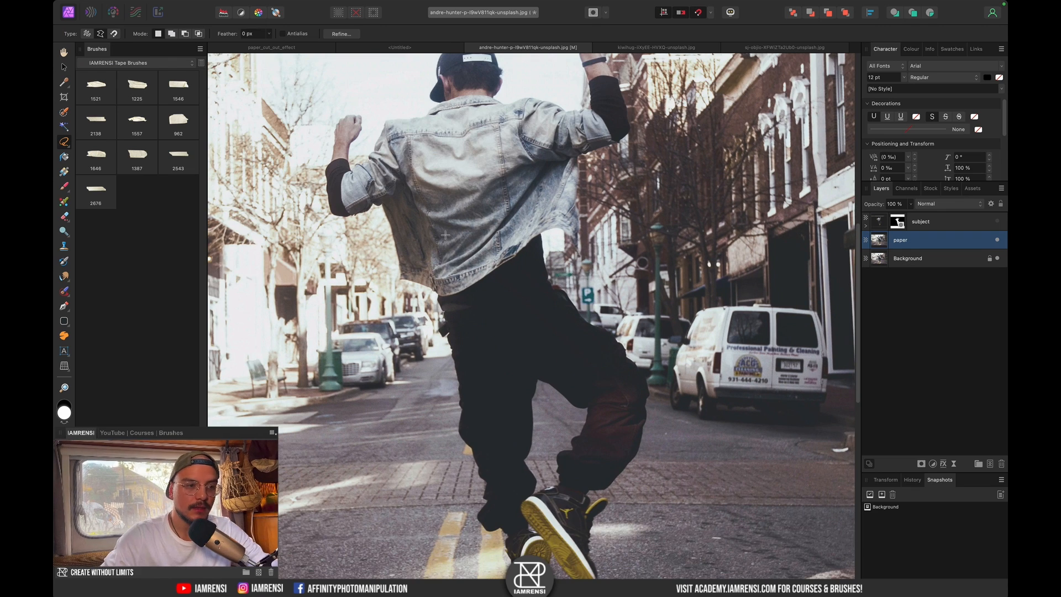
key(space)
drag(408, 246, 533, 306)
mouse_move(466, 160)
mouse_down()
mouse_move(438, 199)
mouse_move(428, 241)
mouse_move(438, 296)
mouse_up()
key(space)
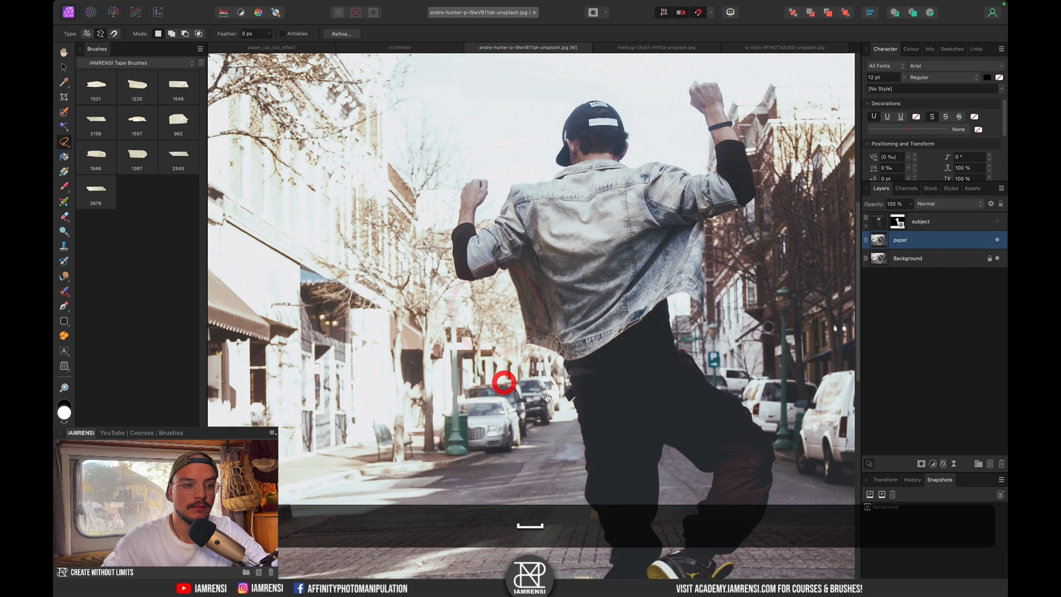
key(space)
drag(540, 407, 507, 299)
click(507, 322)
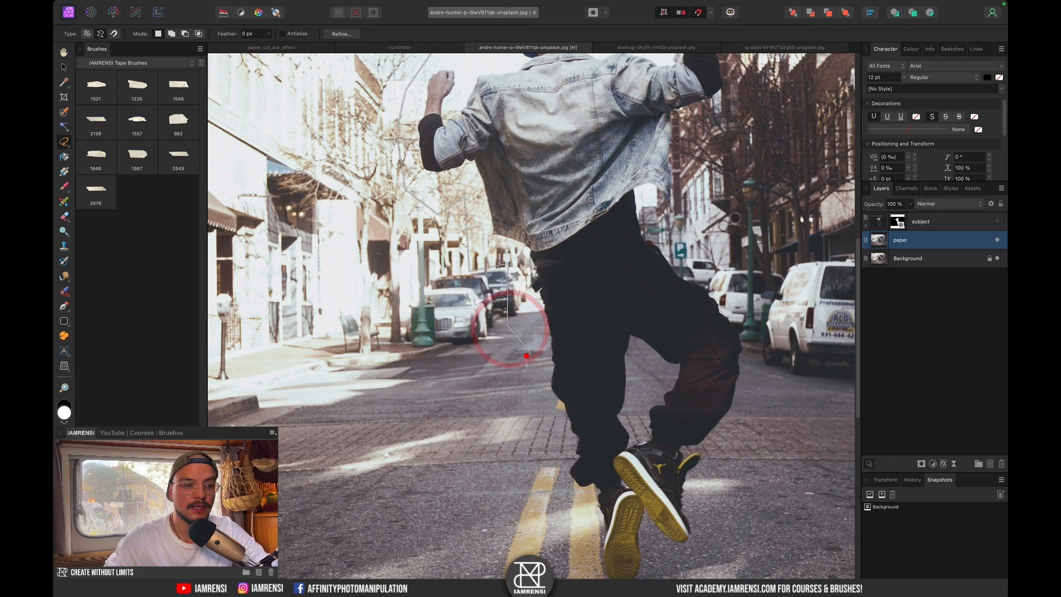
click(530, 352)
key(space)
drag(525, 358, 519, 293)
Continue the angular lasso outline down beside the left trouser leg and around beneath both shoes.
click(524, 335)
click(544, 371)
click(535, 420)
click(565, 447)
click(572, 486)
click(562, 532)
click(612, 548)
click(656, 532)
click(652, 493)
click(689, 515)
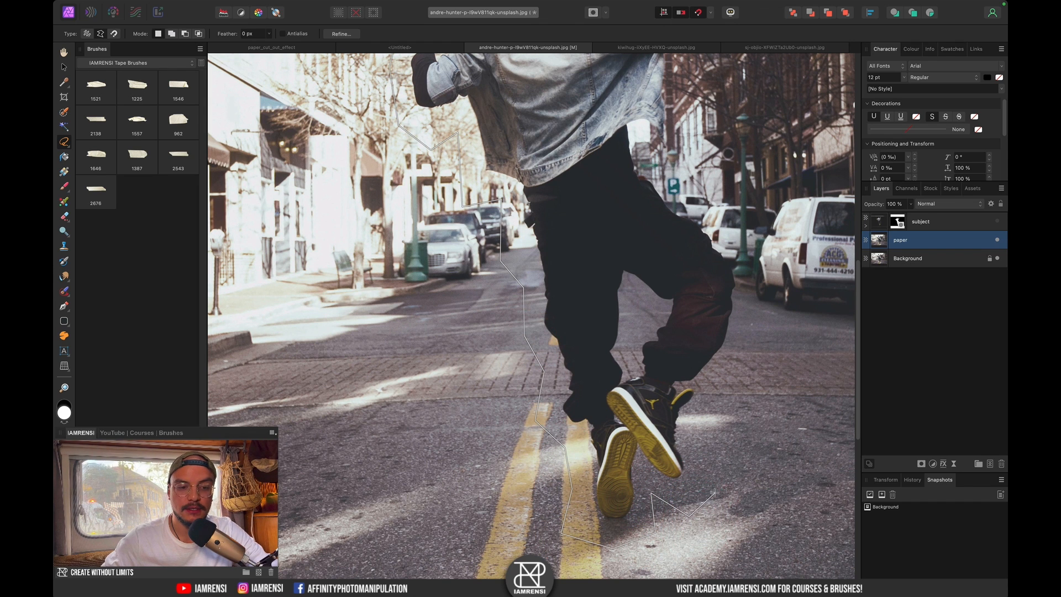
Carry the lasso outline up past the bent knee and right side of the jacket to the raised arm, undoing the last misplaced point.
click(699, 437)
click(718, 391)
click(752, 347)
click(757, 301)
key(space)
drag(757, 302, 730, 361)
click(714, 293)
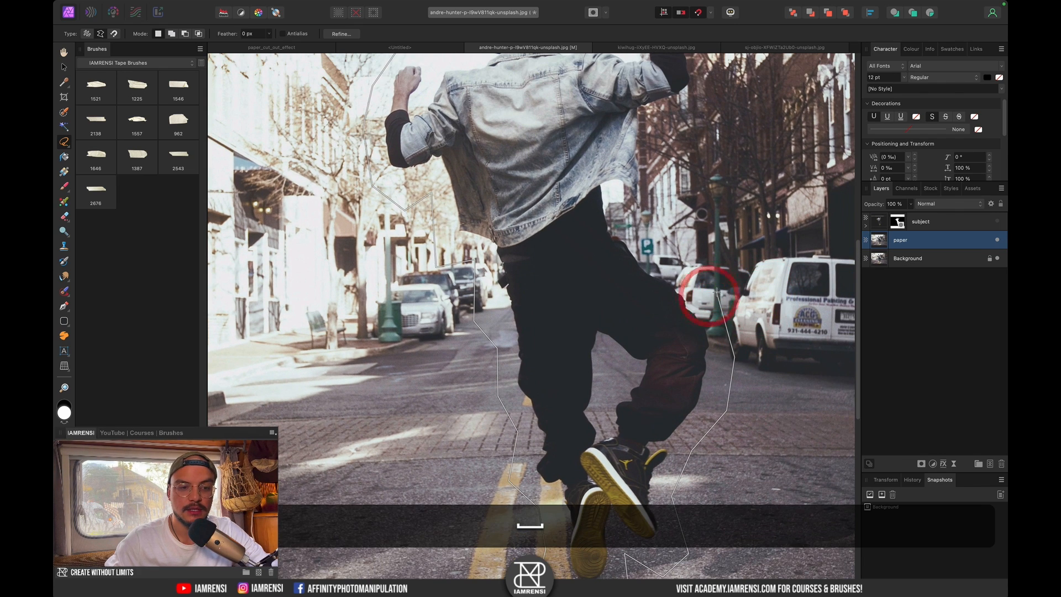
click(660, 245)
click(621, 204)
click(650, 210)
click(659, 125)
key(space)
drag(659, 124, 585, 257)
click(619, 245)
click(626, 147)
click(598, 108)
key(super+z)
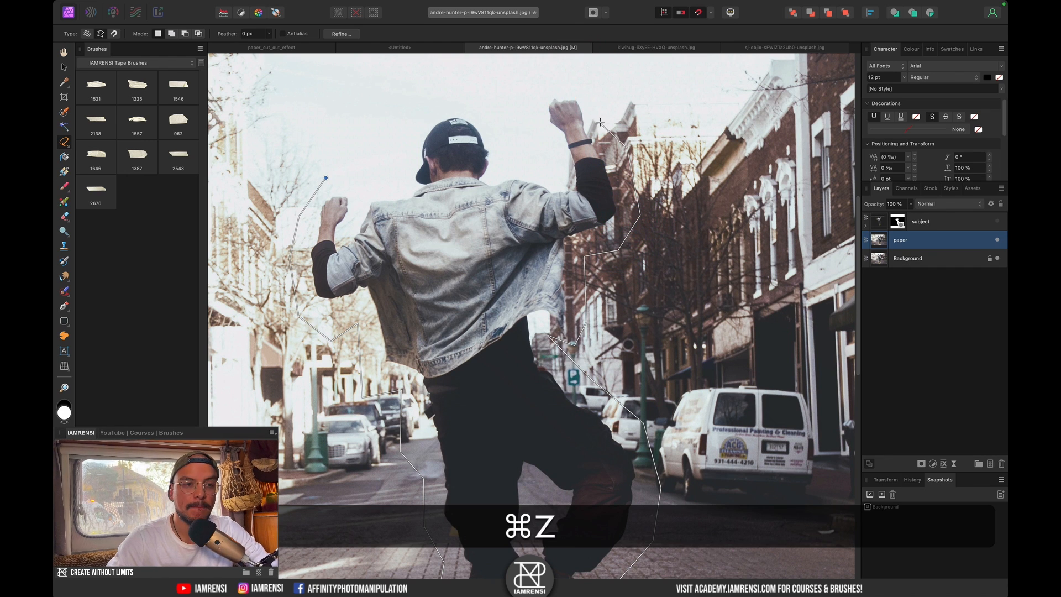
Run the lasso outline around the raised fist and across the head area, closing it at its starting point.
click(600, 125)
click(591, 84)
click(554, 76)
click(531, 94)
click(533, 127)
click(554, 163)
click(524, 161)
click(500, 170)
click(350, 161)
click(325, 178)
Subtract an angular polygon of street between the man's legs from the lasso selection.
drag(595, 391, 573, 180)
drag(545, 261, 539, 249)
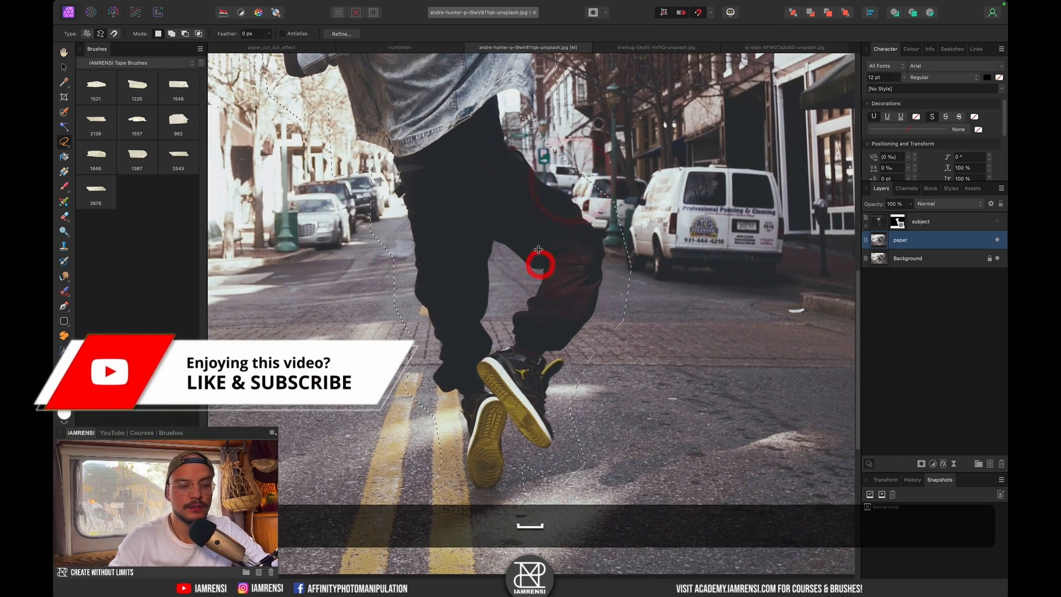
scroll(538, 249, up, 5)
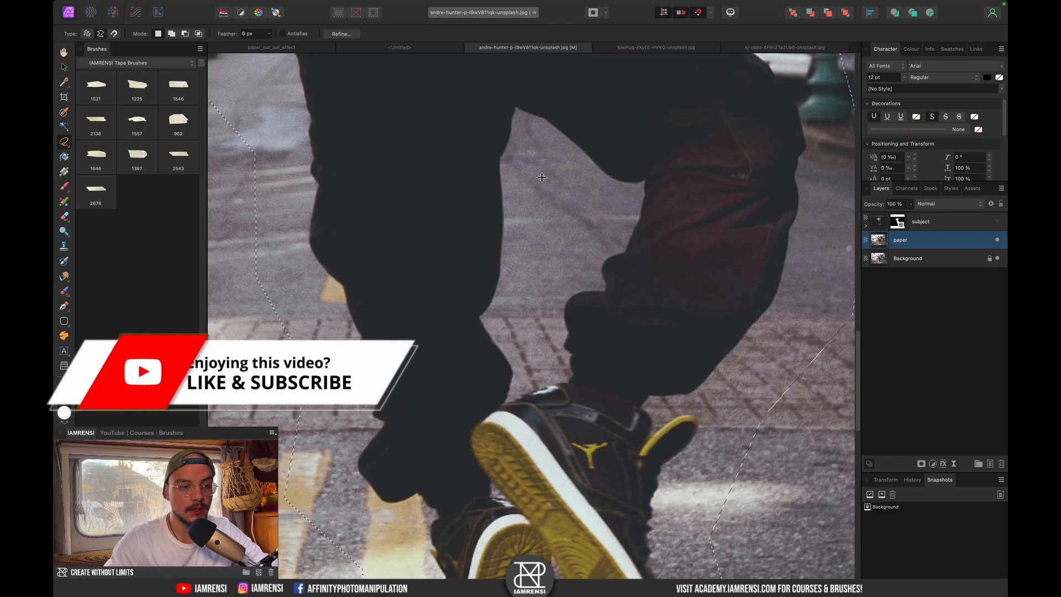
key(alt)
click(549, 154)
click(536, 226)
click(536, 311)
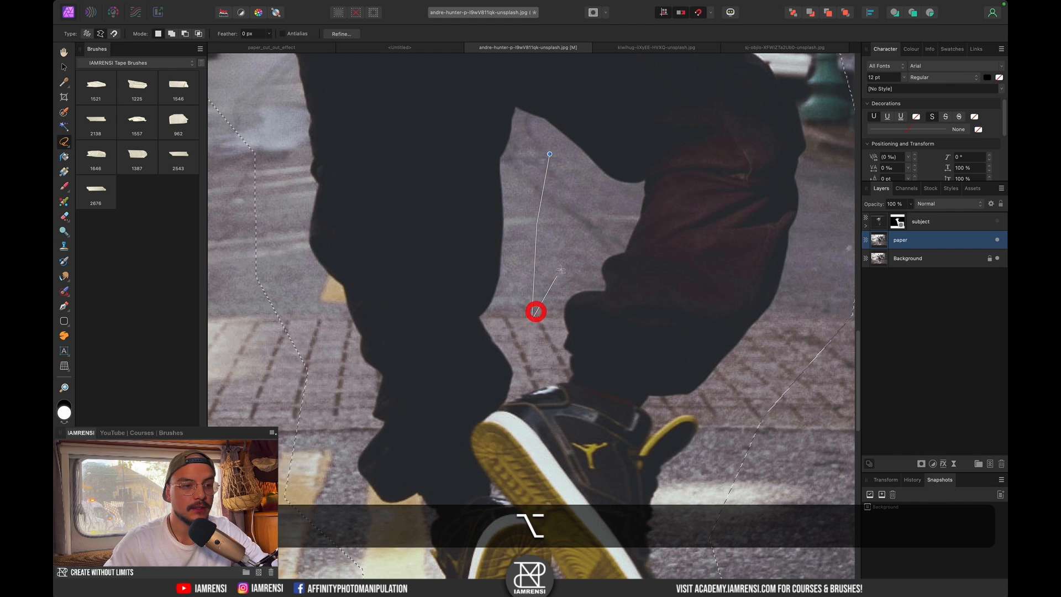
click(561, 255)
click(599, 215)
click(560, 185)
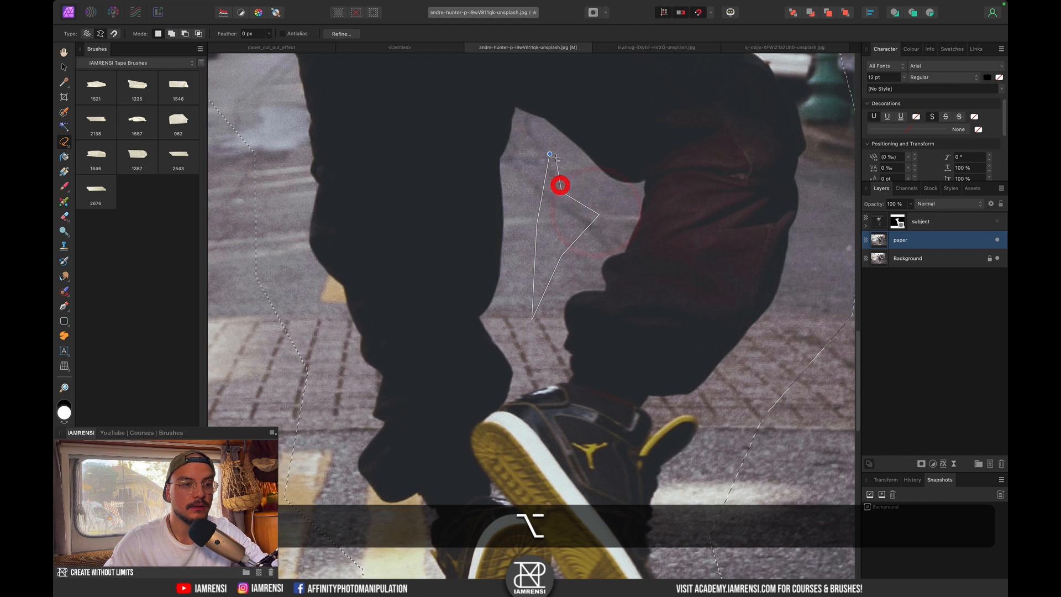
click(549, 155)
Mask the paper layer with the selection, deselect, and hide the Background layer.
key(alt+super+0)
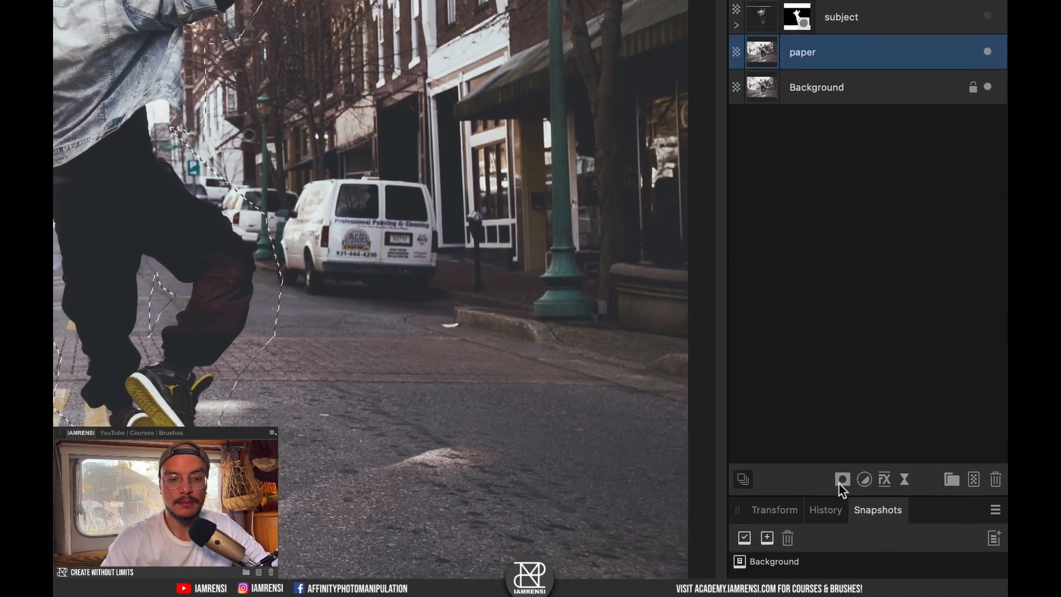
click(840, 482)
key(super+d)
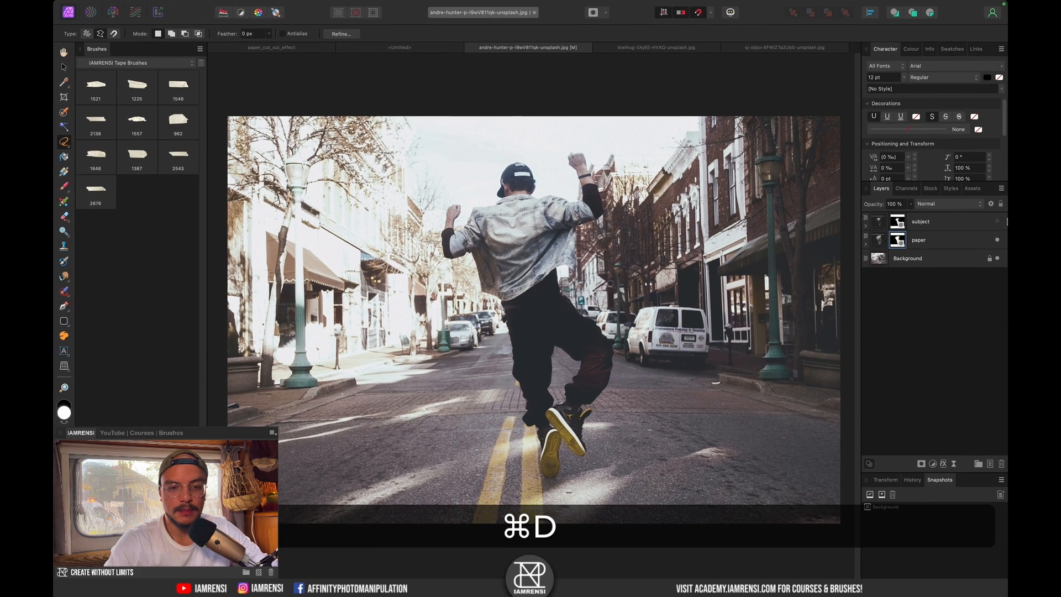
click(997, 258)
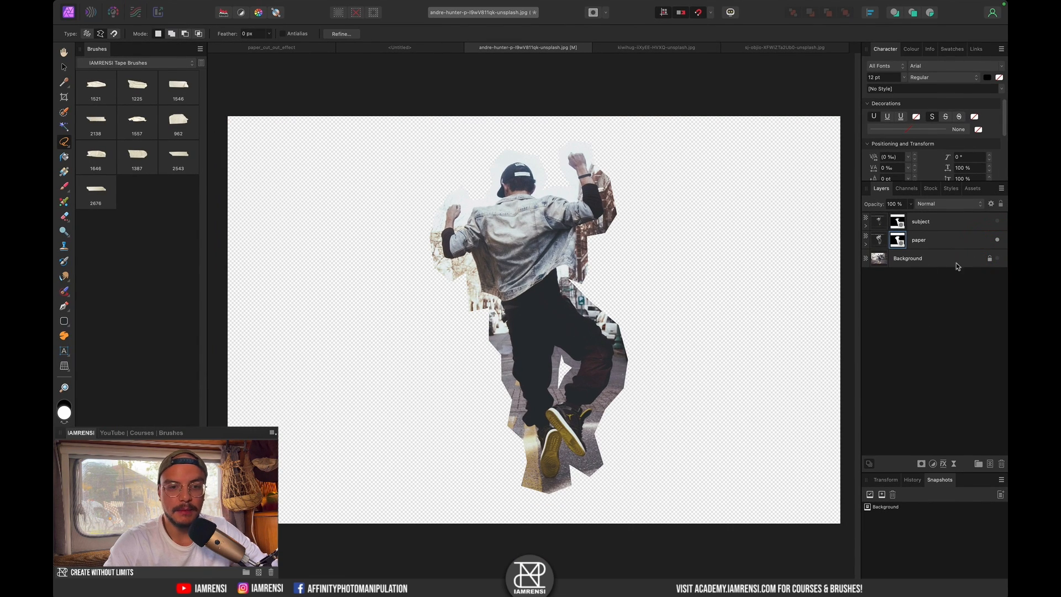
Check the paper and subject cutouts separately, leaving the subject layer shown, the paper layer hidden and the paper layer selected.
click(998, 240)
click(997, 240)
click(998, 241)
click(998, 240)
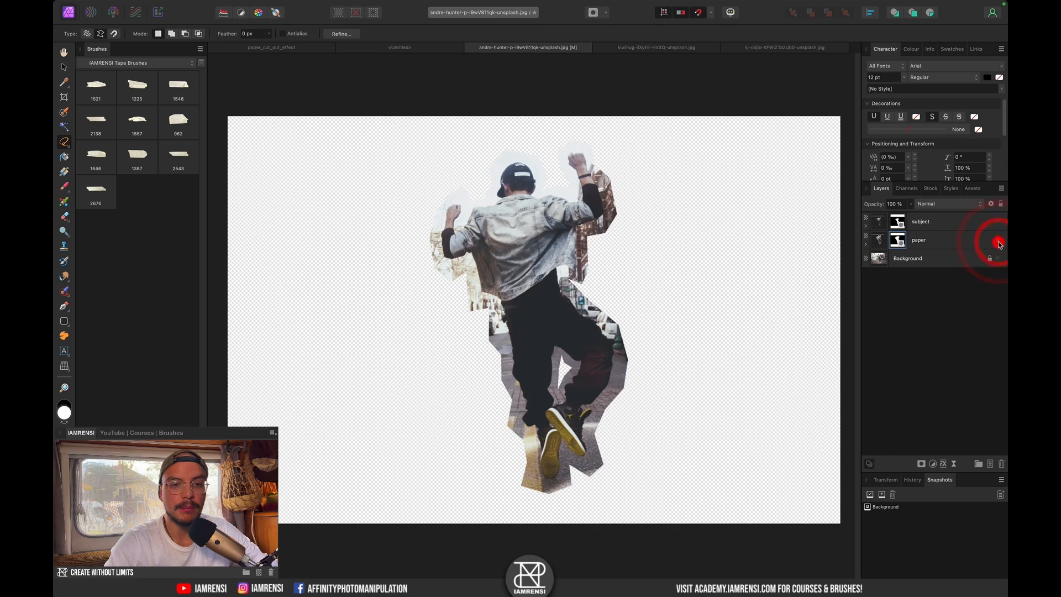
click(997, 240)
click(998, 222)
click(998, 221)
click(997, 222)
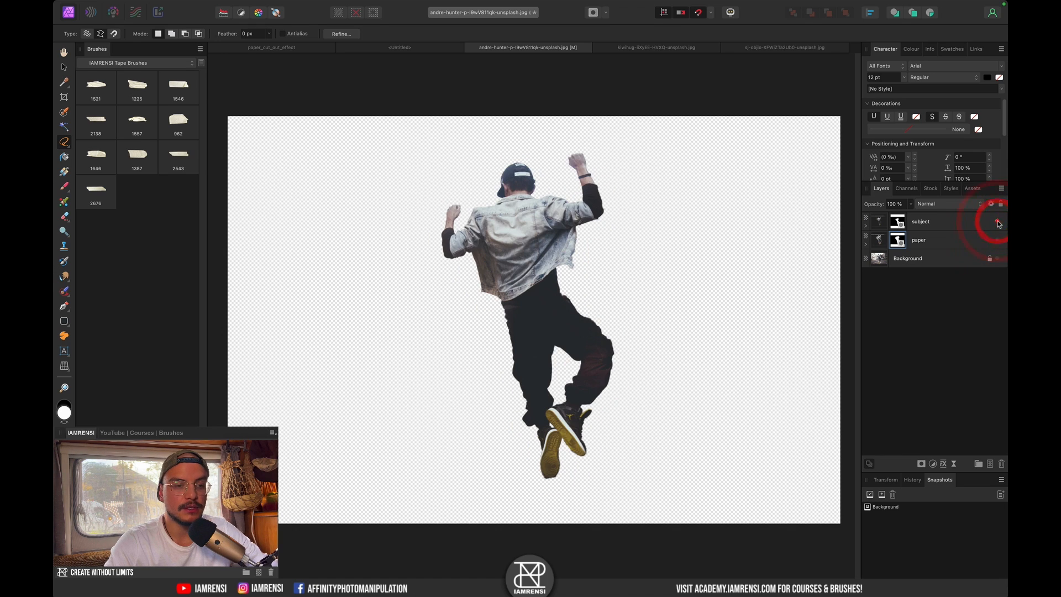
click(955, 247)
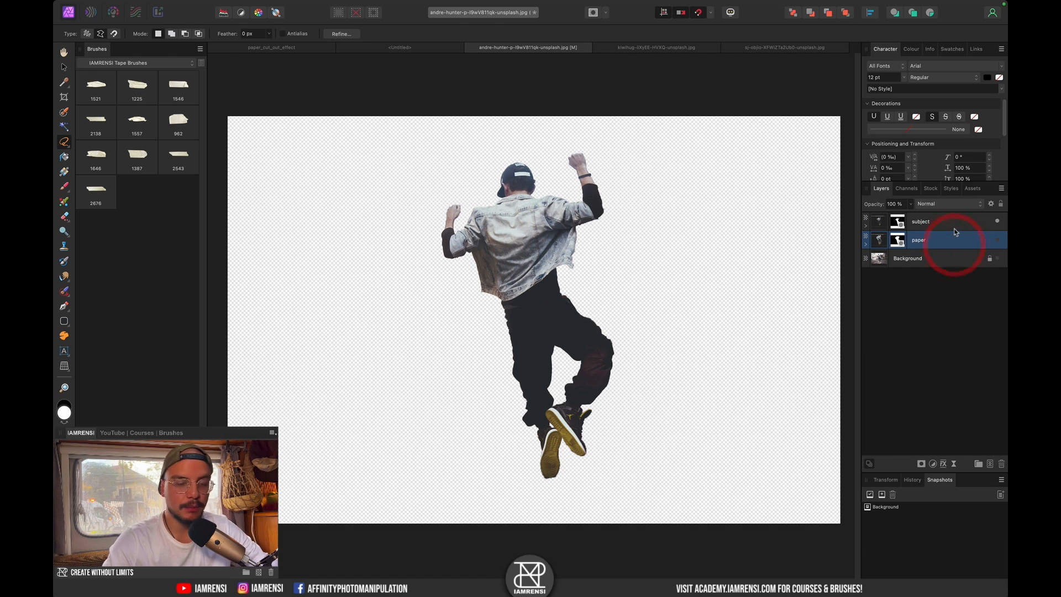
Show the paper layer, copy it together with the subject layer into the untitled document, and centre the cutout on the page.
super+click(955, 227)
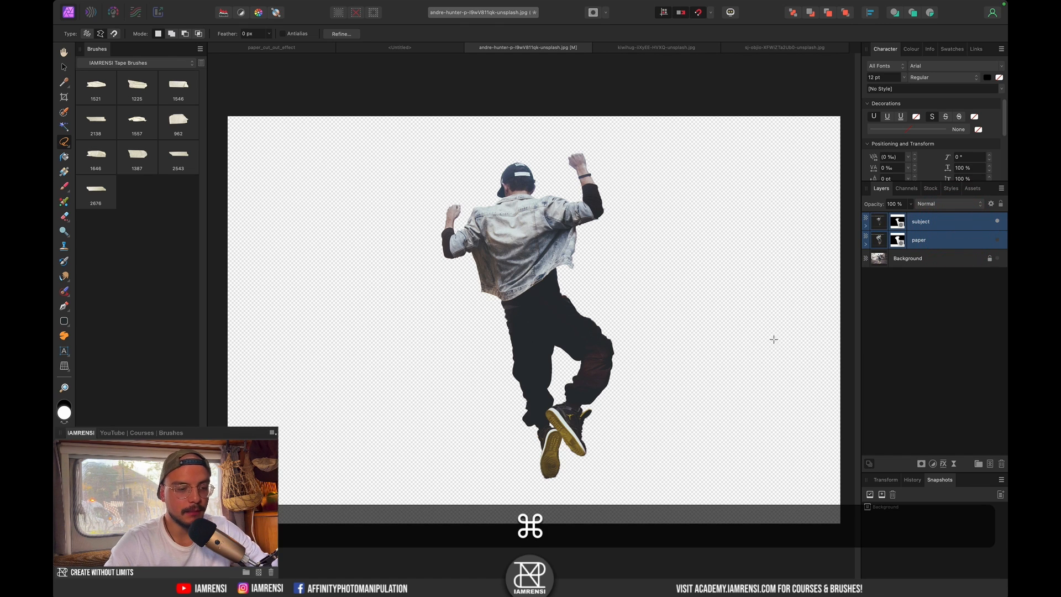
click(997, 240)
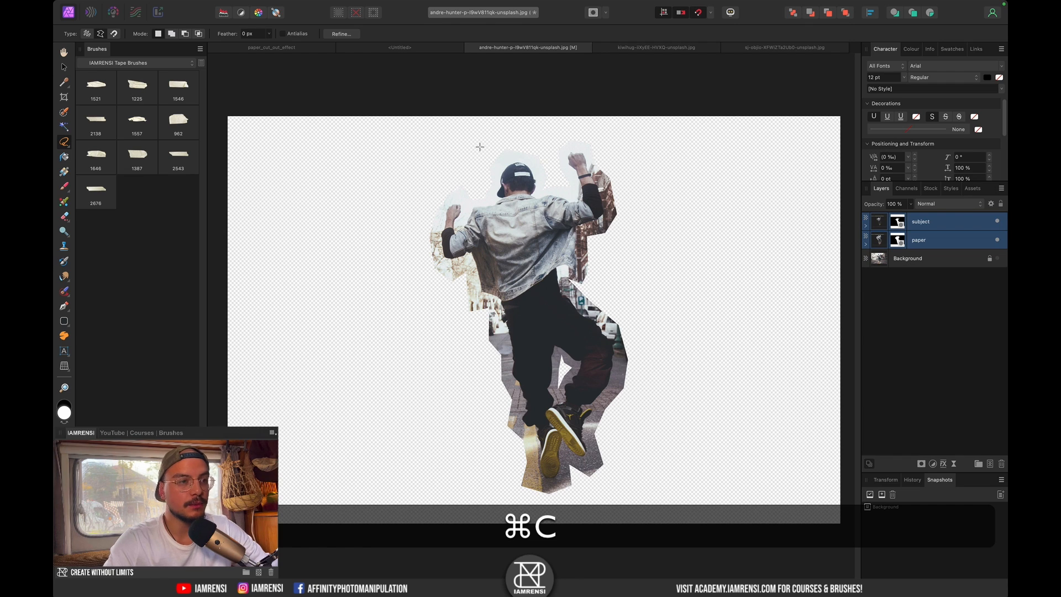
click(400, 47)
key(super+v)
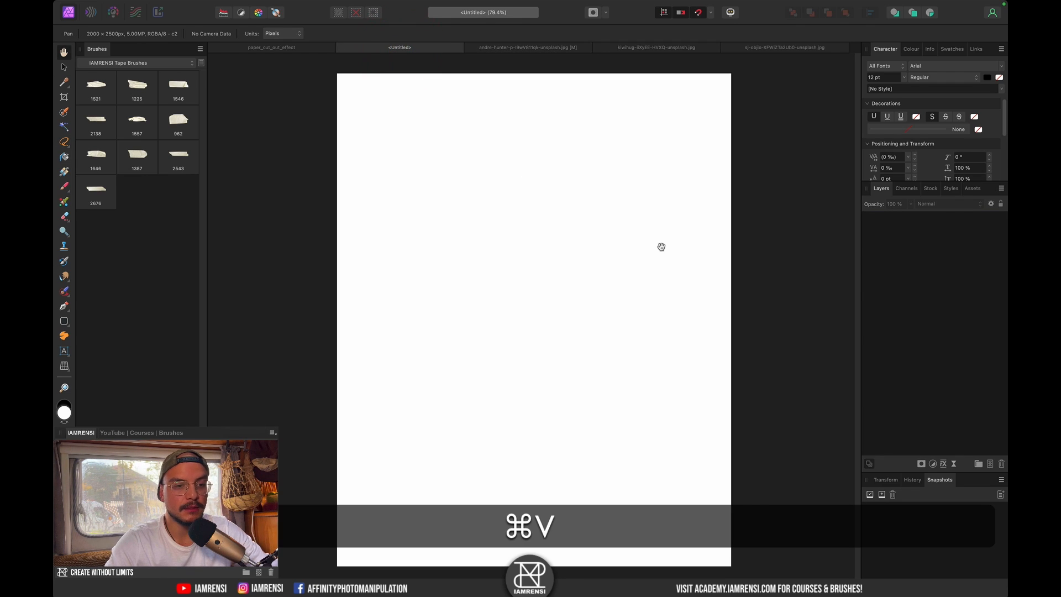
key(v)
drag(653, 227, 551, 279)
click(949, 305)
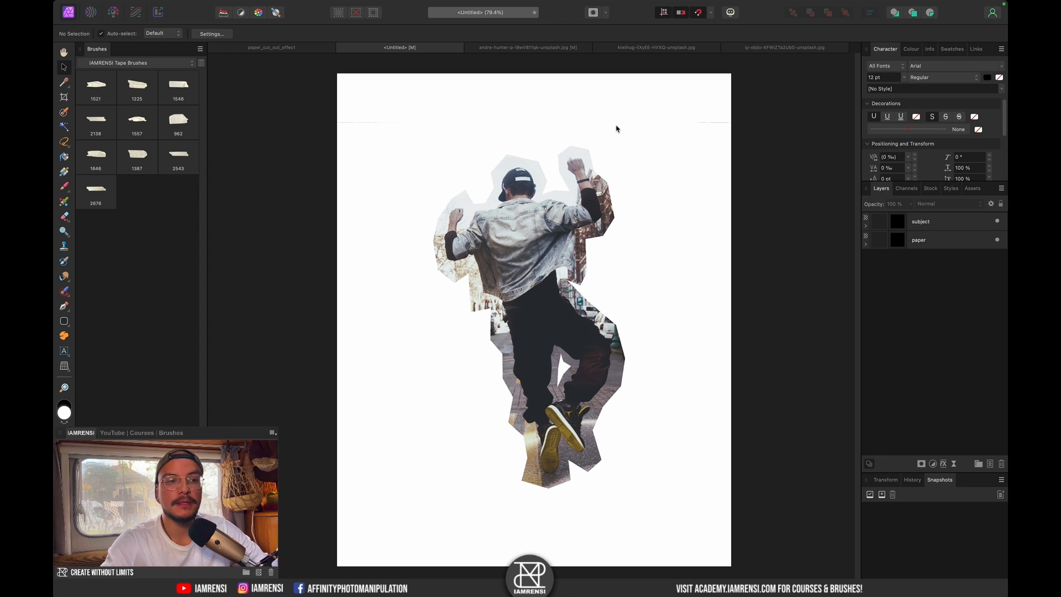
Copy the brown cardboard texture from its image and paste it into the untitled document with the cutout.
click(536, 47)
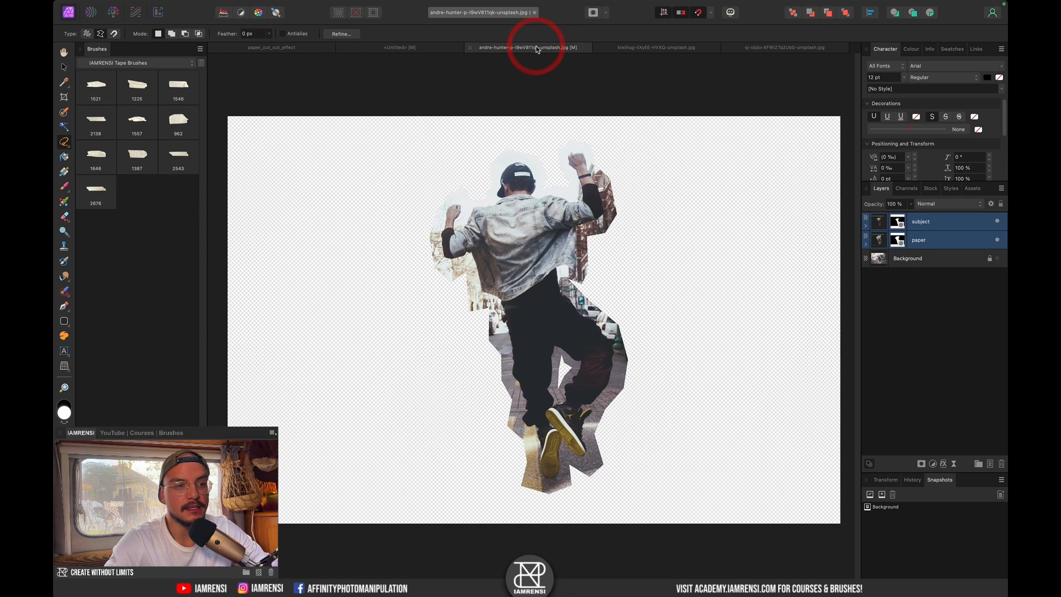
click(660, 50)
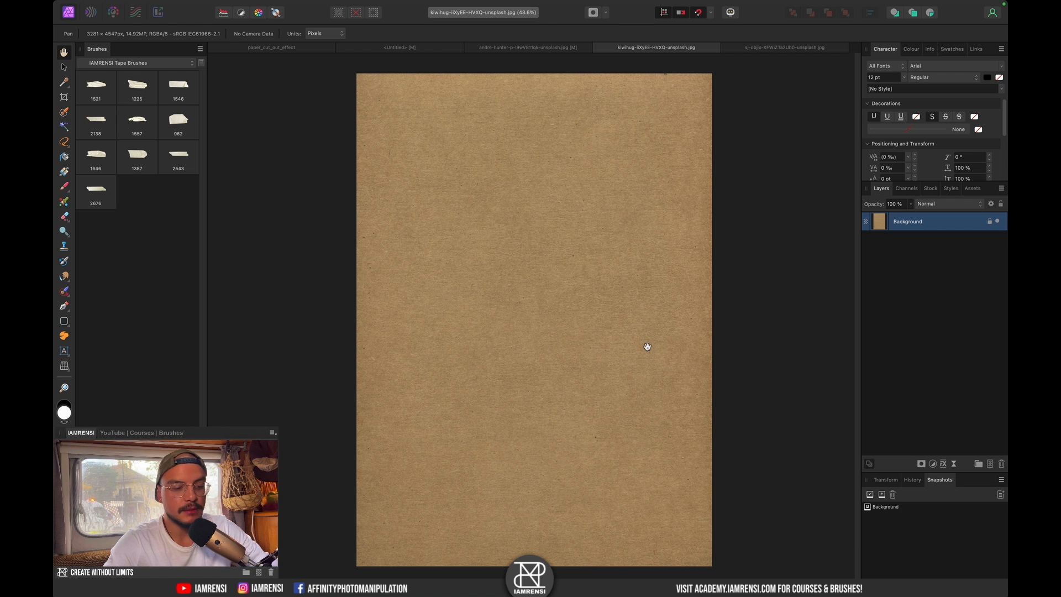
key(super+c)
click(402, 48)
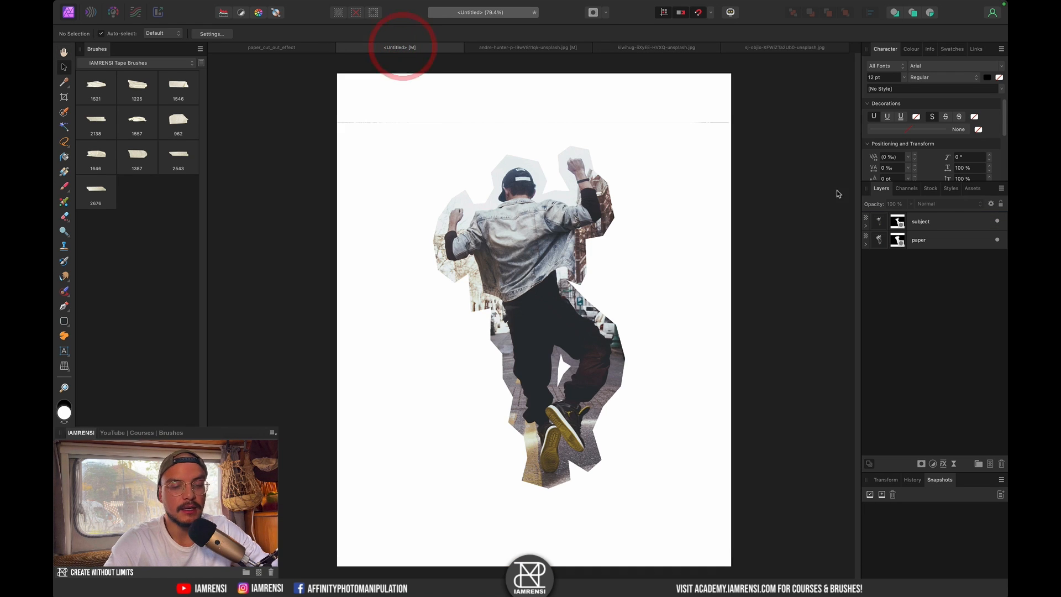
key(super+v)
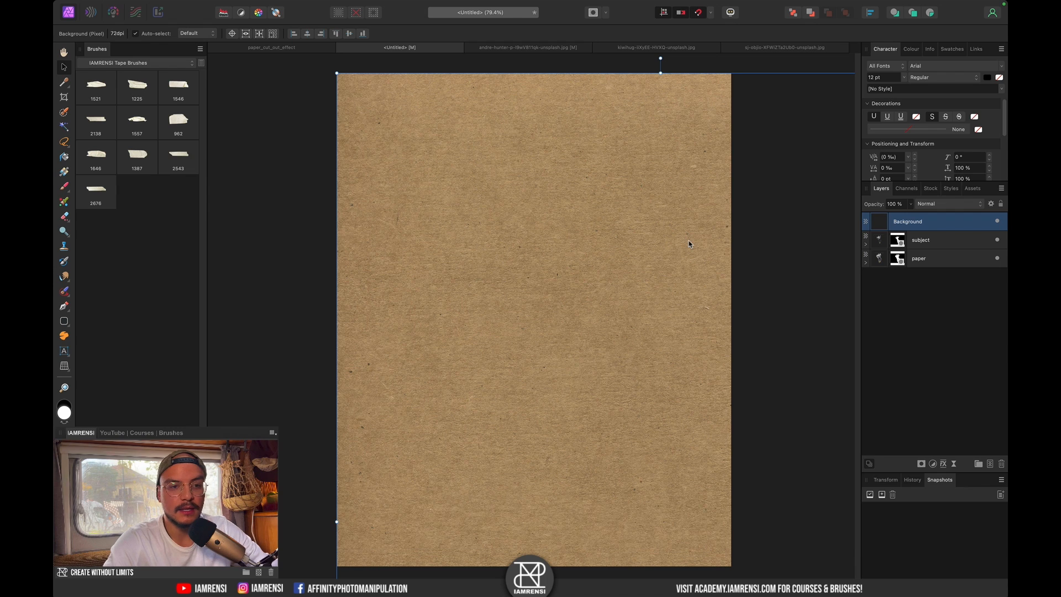
Scale the cardboard texture proportionally down to the page width and move its layer beneath the paper layer.
key(super+minus)
key(super+minus)
key(super+minus)
scroll(687, 239, down, 5)
scroll(687, 238, right, 2)
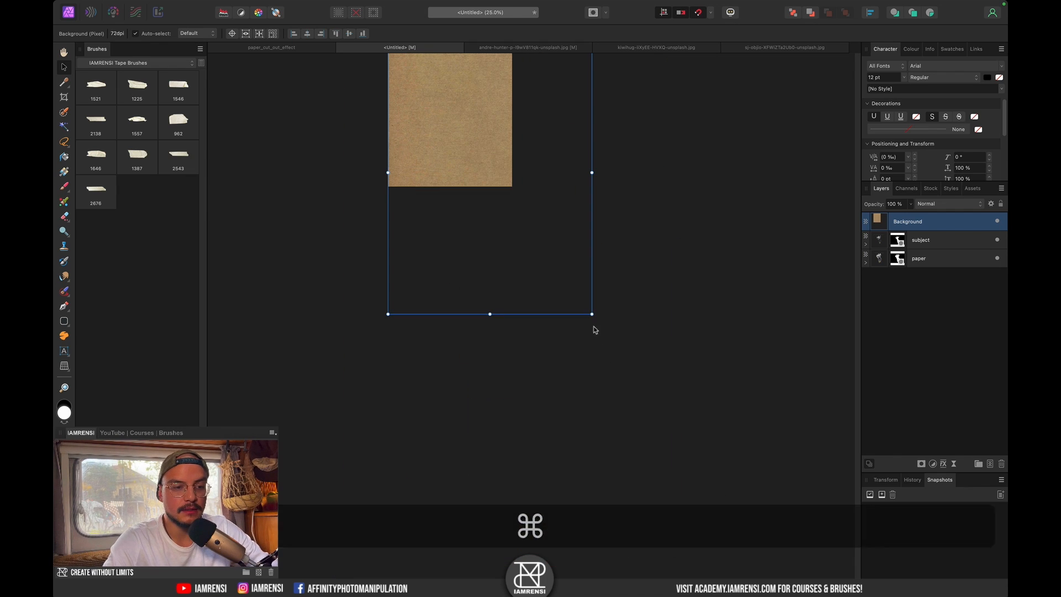
drag(592, 314, 494, 221)
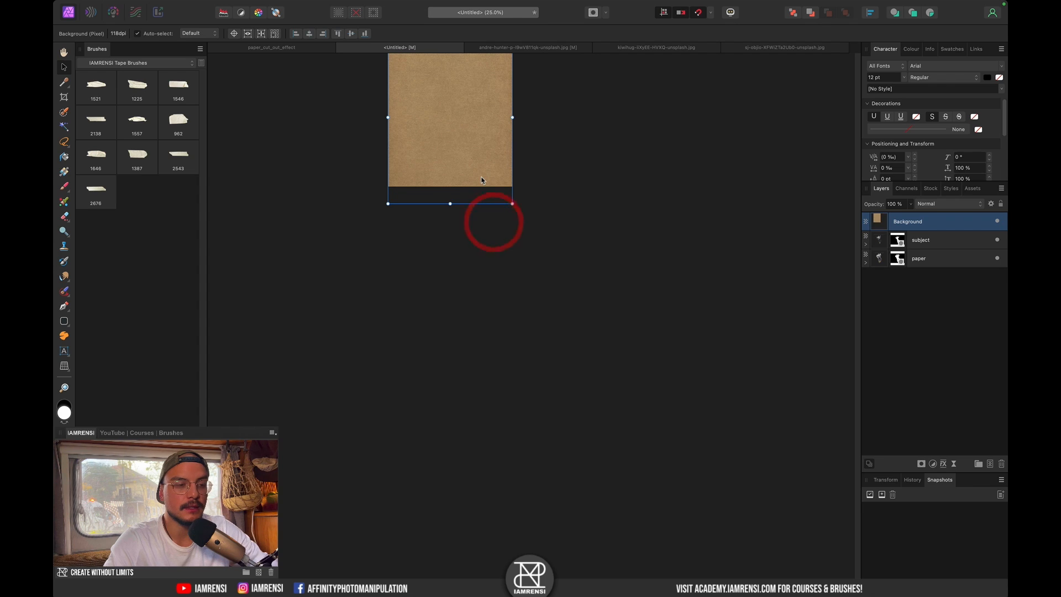
click(481, 166)
key(super+0)
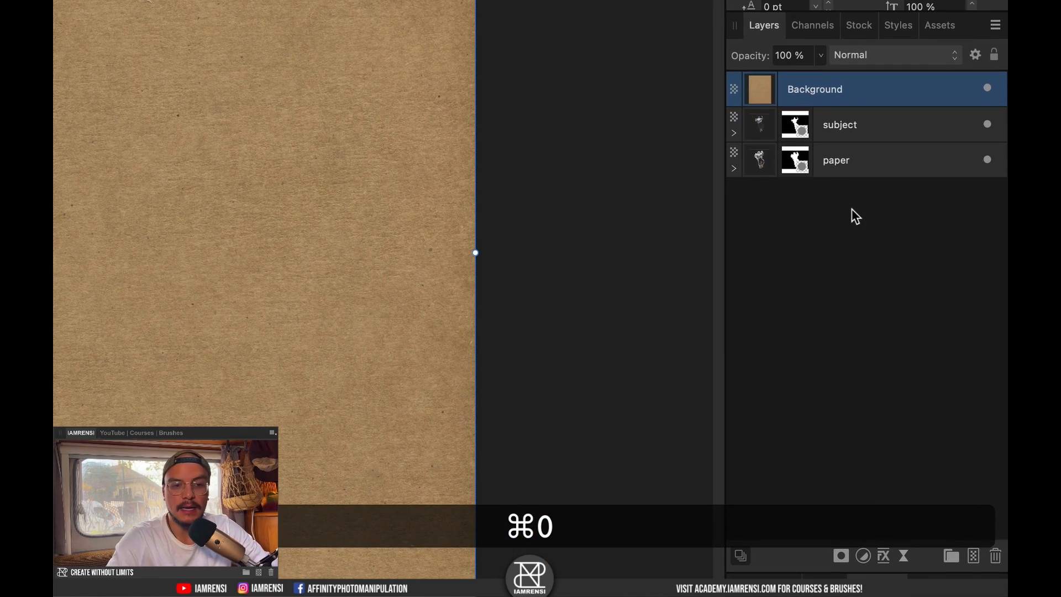
drag(762, 88, 767, 181)
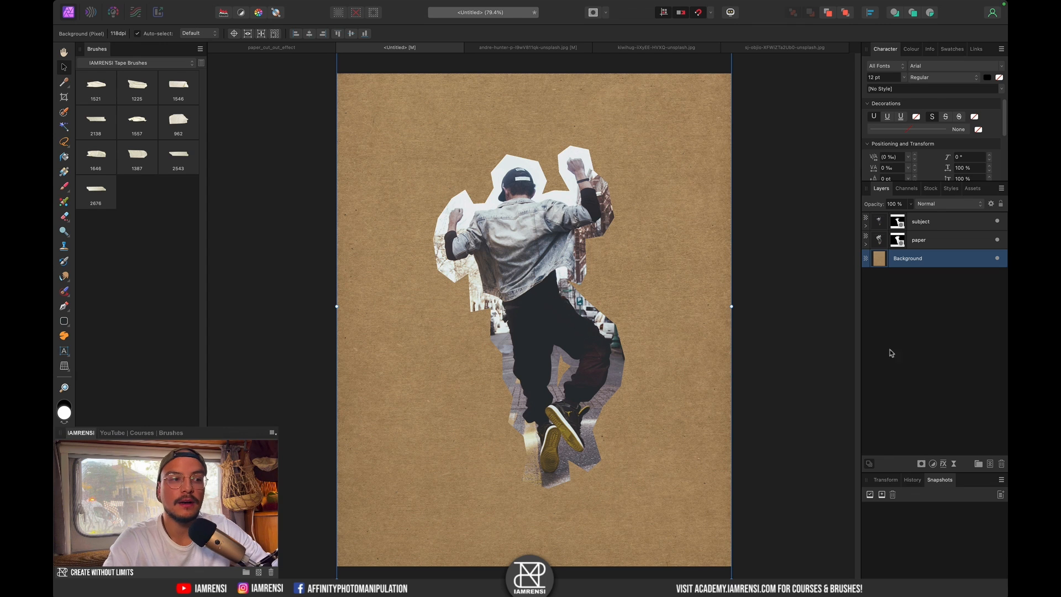
Recolour the cardboard background dark blue with an HSL adjustment: hue shift 171°, saturation 3 %, luminosity -43 %.
click(260, 49)
click(415, 50)
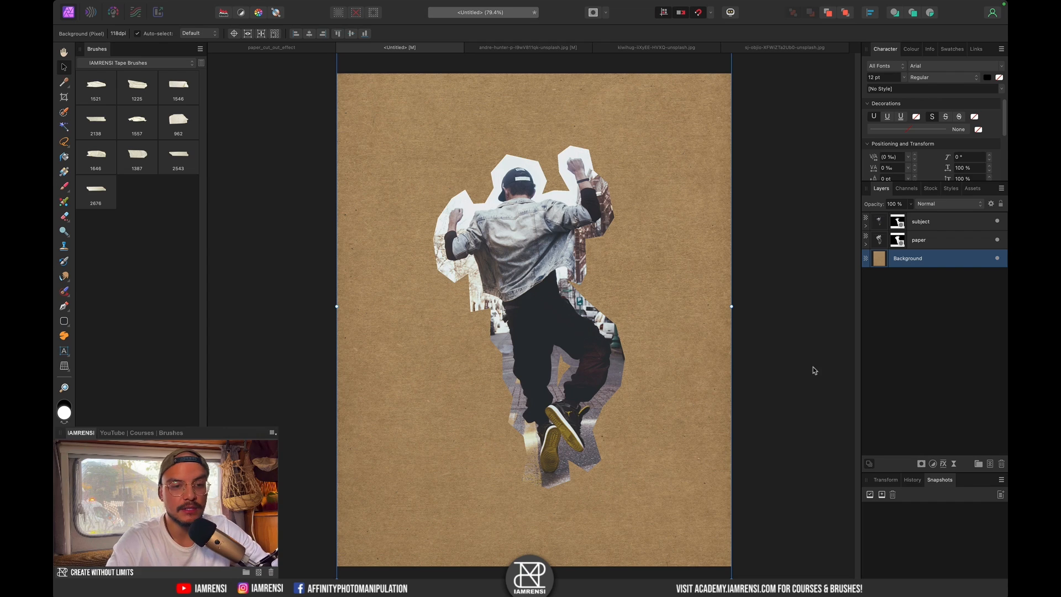
key(super+u)
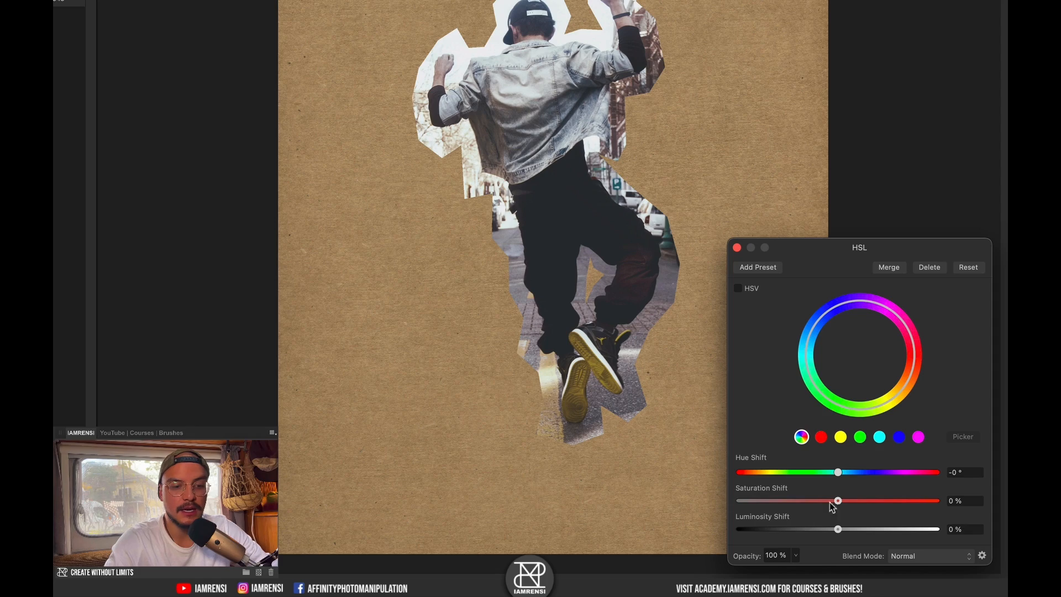
drag(838, 474, 931, 489)
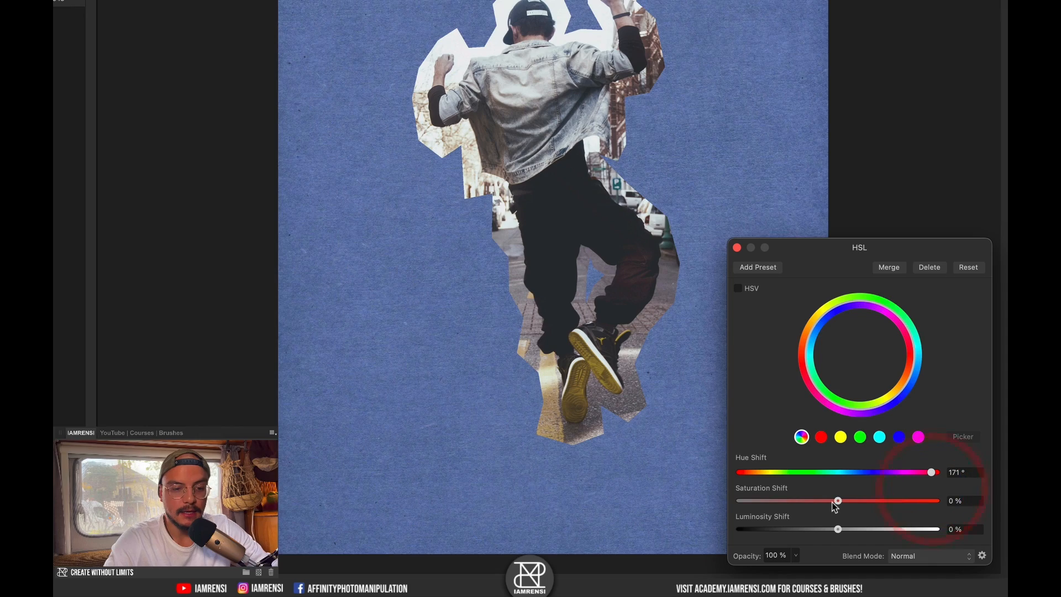
drag(794, 501, 812, 530)
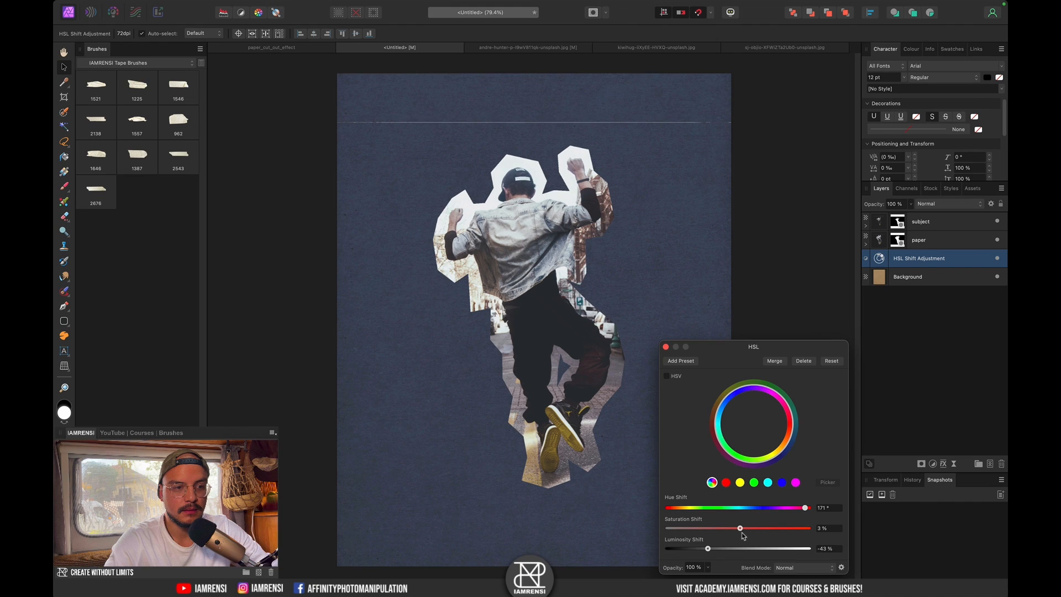
click(665, 347)
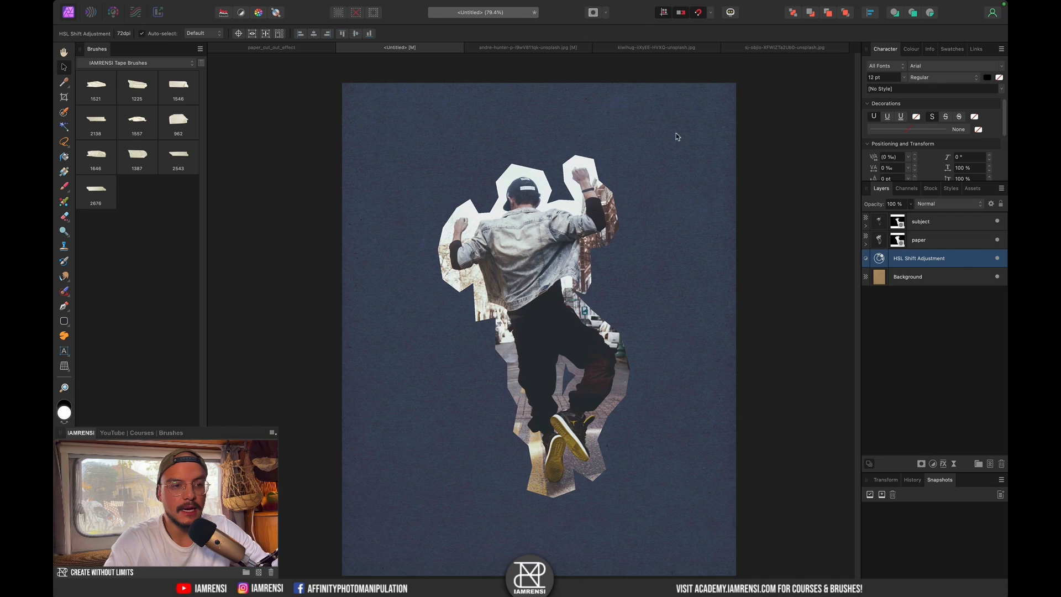
Remove the stray horizontal line above the dancer by clearing a full-width rectangular strip from the subject and paper masks, and deselect.
scroll(564, 139, up, 5)
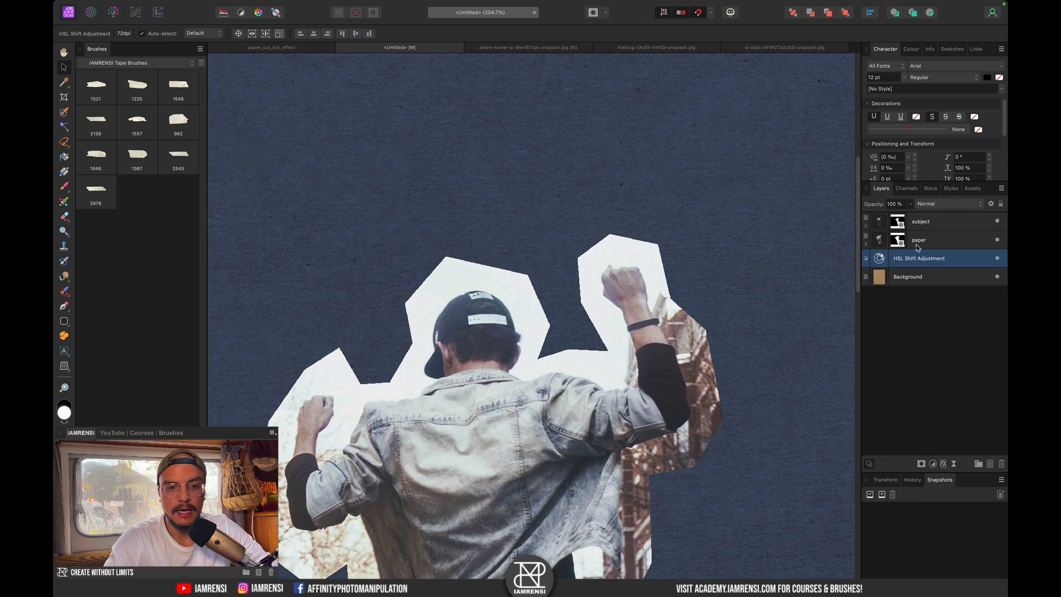
key(super+0)
key(super+m)
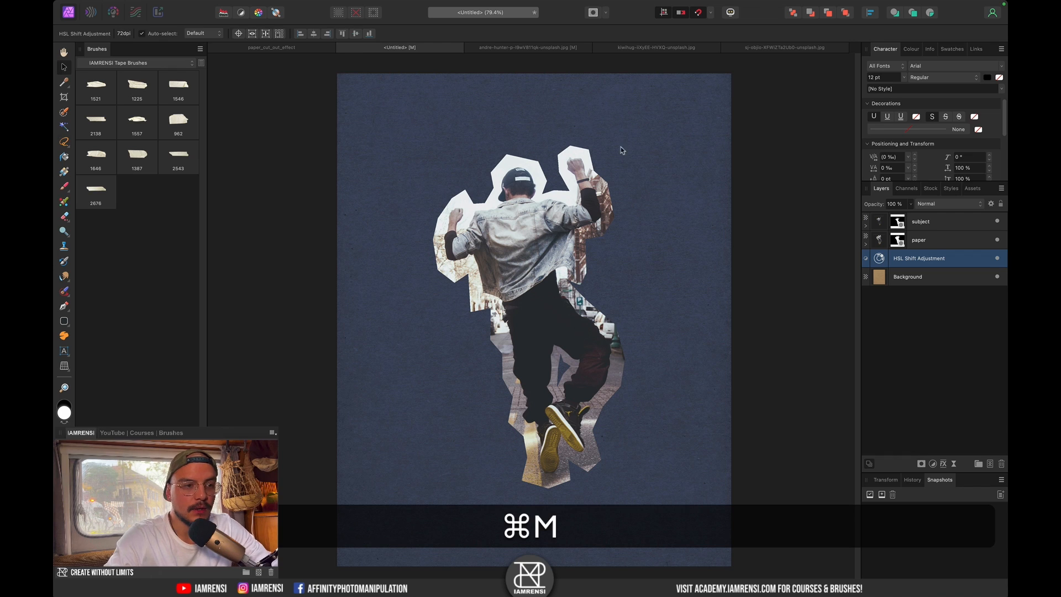
key(m)
click(733, 152)
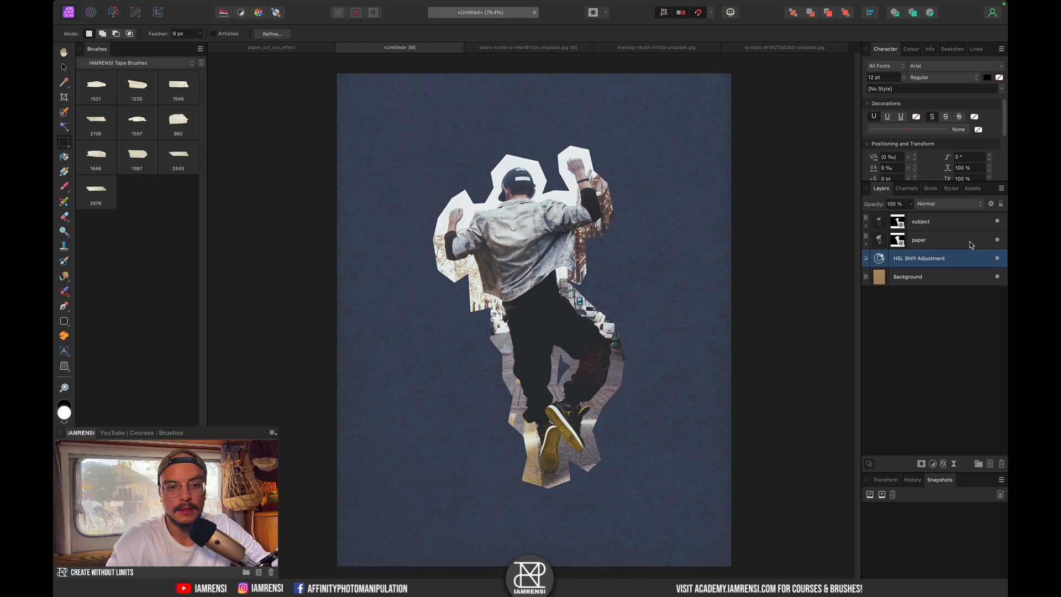
click(954, 223)
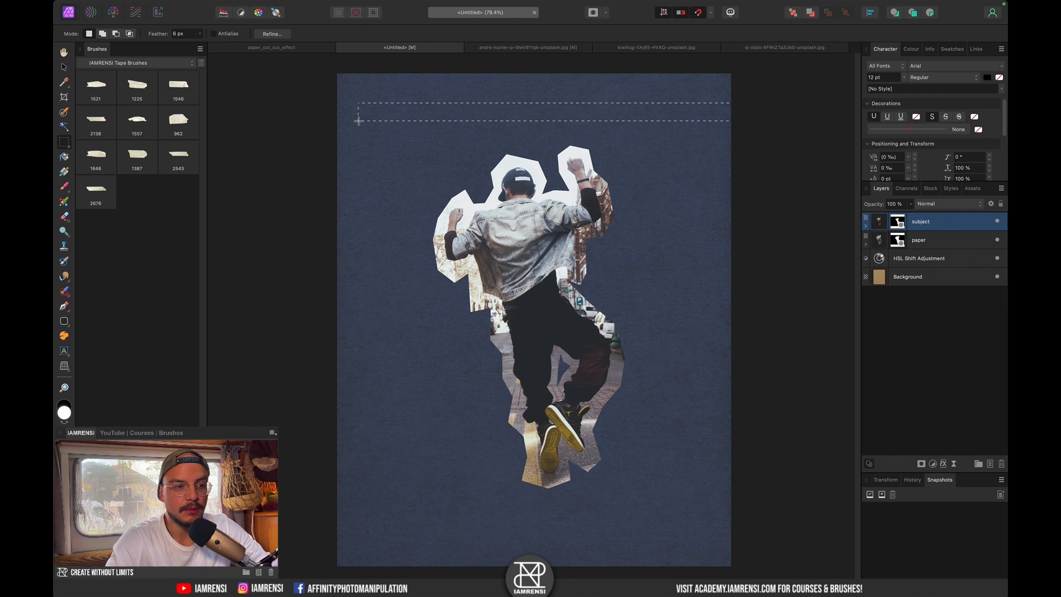
drag(318, 141, 318, 141)
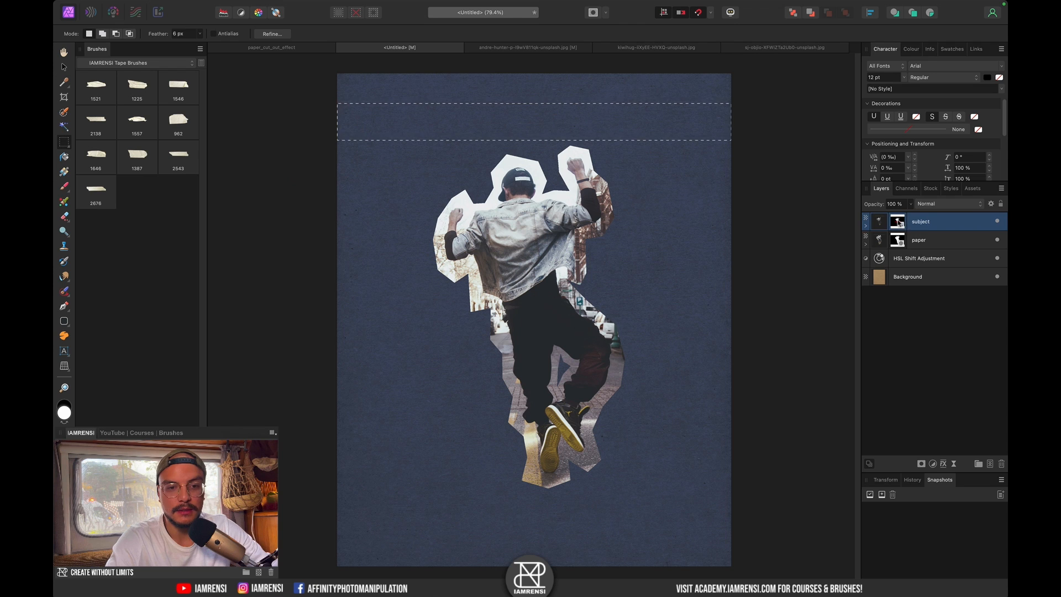
click(897, 222)
key(BackSpace)
click(897, 240)
key(BackSpace)
key(super+d)
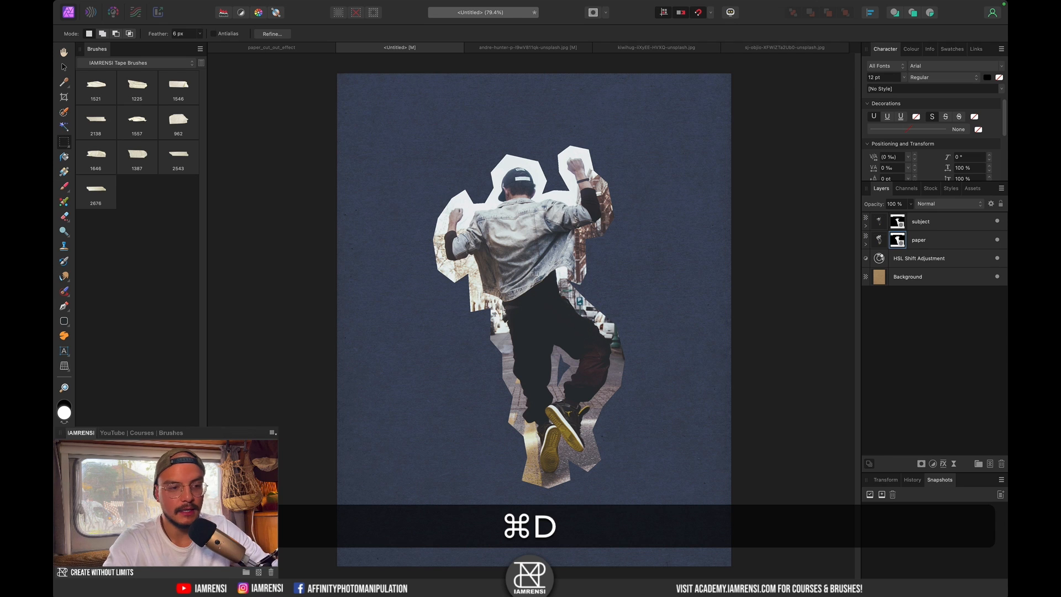
Copy the crumpled paper texture from its image and paste it directly above the paper layer in the untitled document.
key(v)
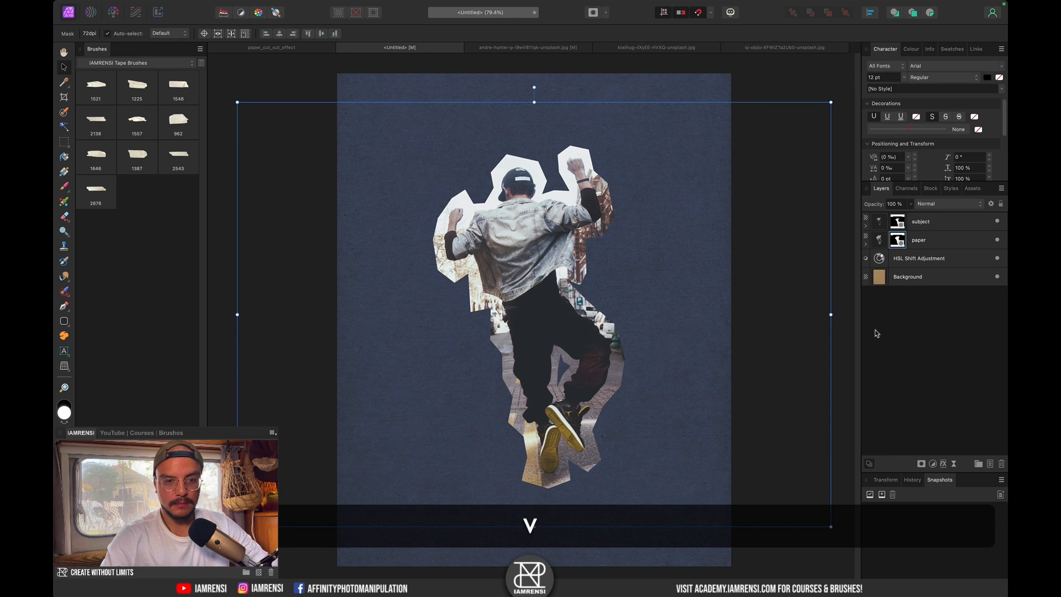
click(886, 353)
click(902, 274)
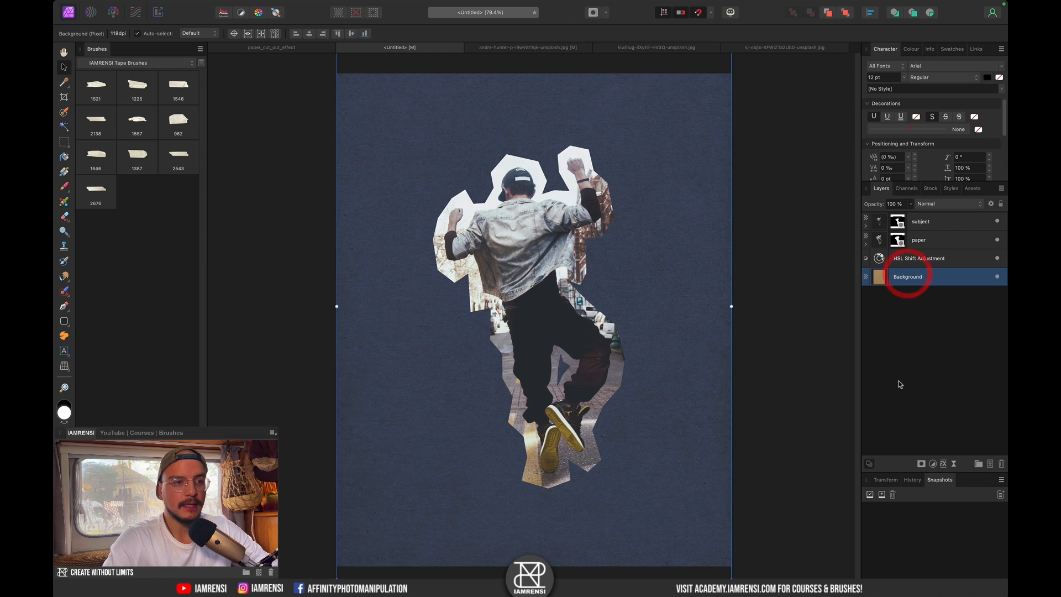
click(897, 379)
click(651, 49)
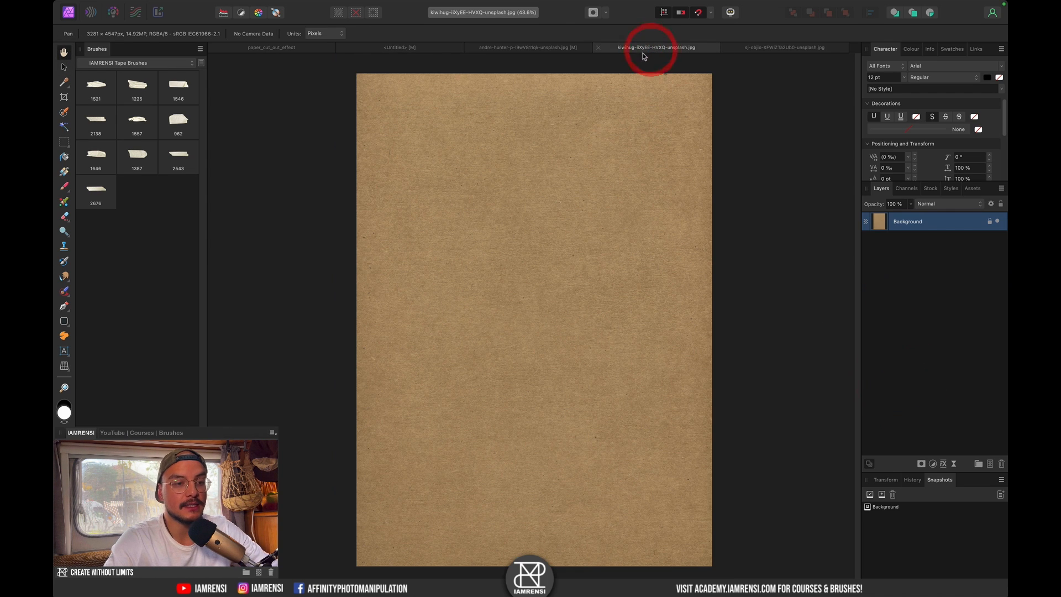
click(759, 46)
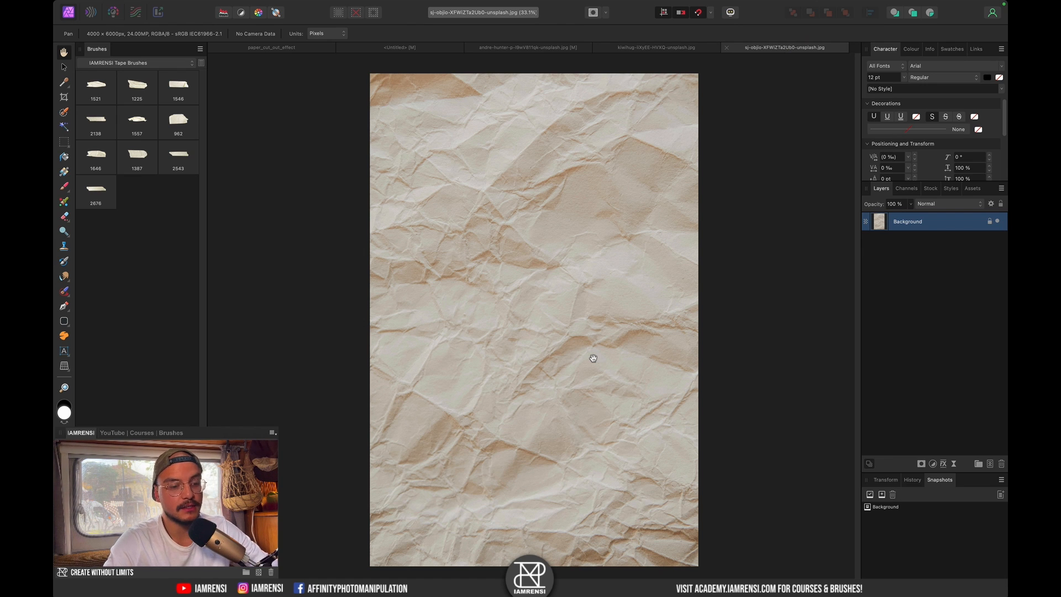
key(super+c)
click(398, 49)
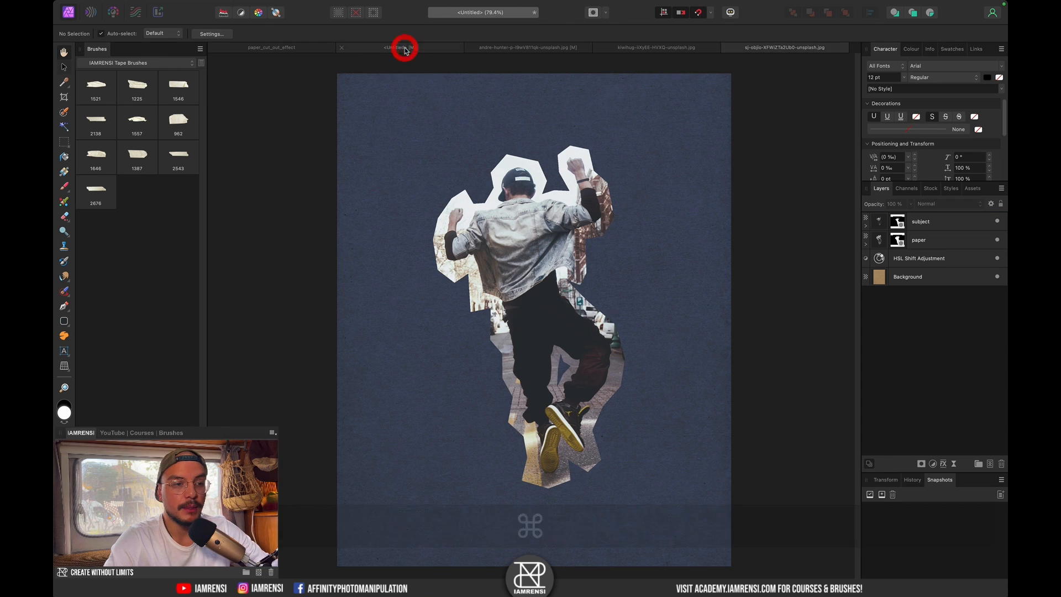
click(866, 244)
click(921, 244)
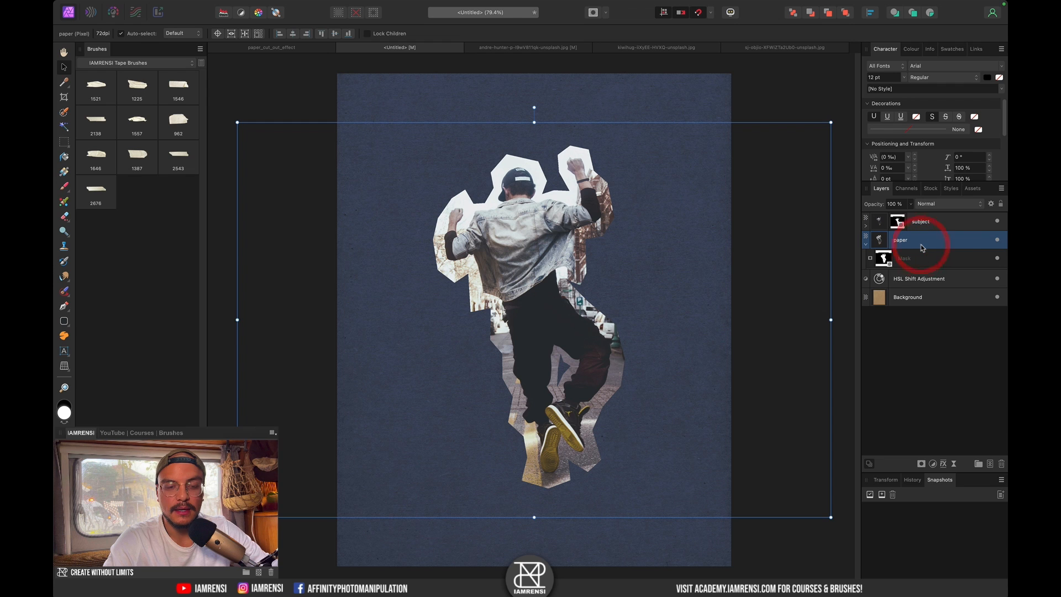
key(super+v)
Scale the crumpled paper texture down proportionally and fit it behind the dancer, covering the whole figure with a small margin.
key(super+minus)
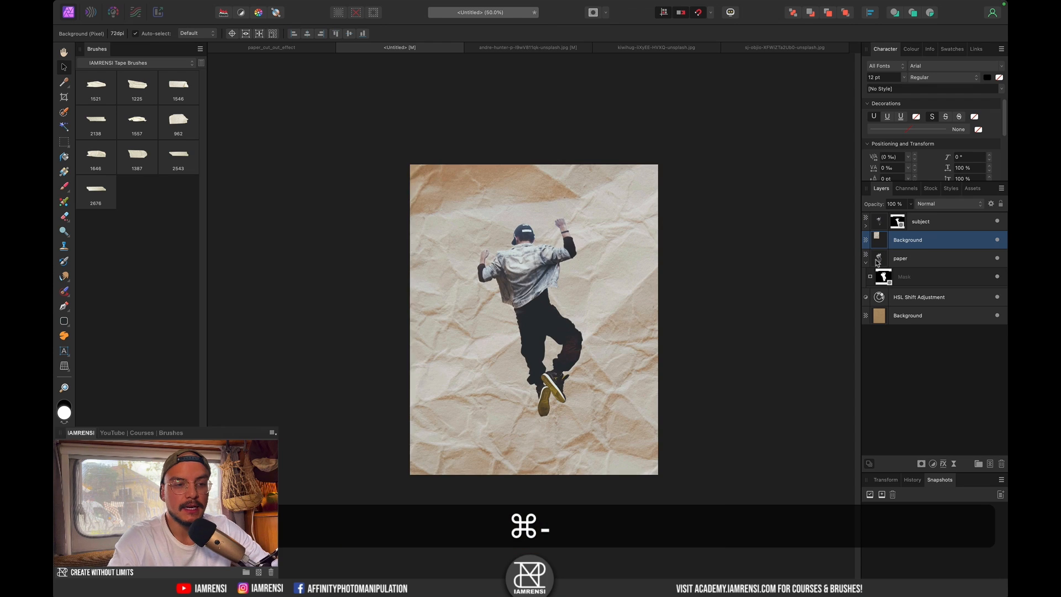
key(super+minus)
key(super+minus)
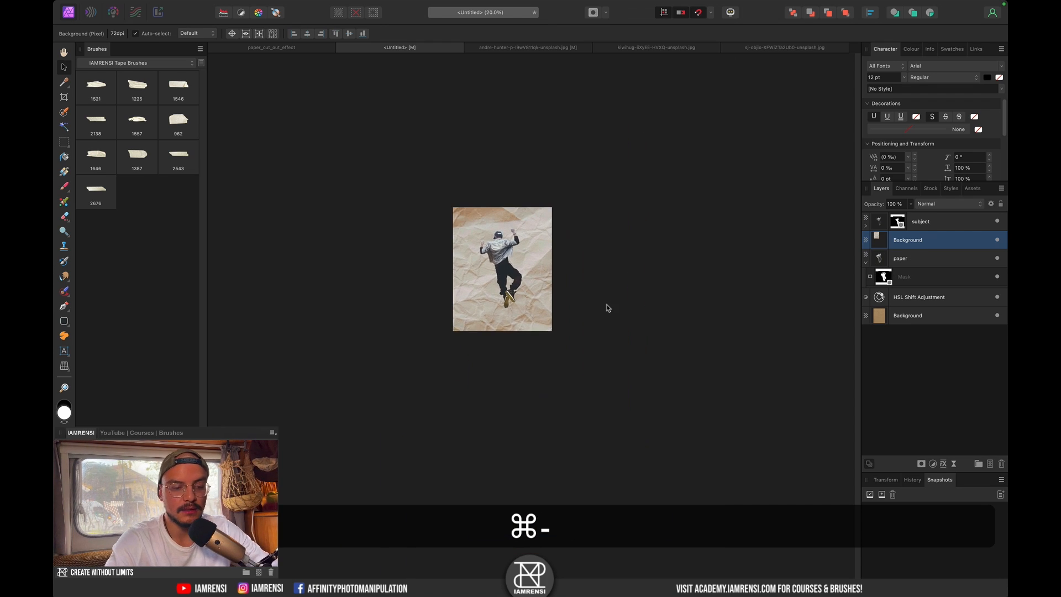
drag(650, 500, 524, 317)
drag(451, 203, 466, 218)
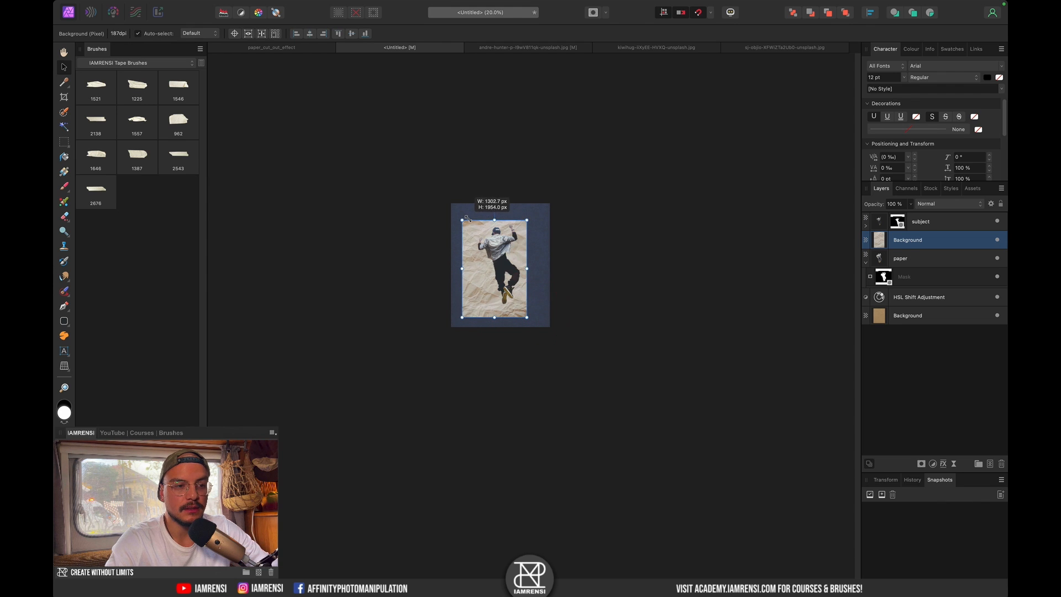
key(super+0)
drag(663, 131, 653, 145)
Rename the crumpled paper texture's layer to "paper crumbled".
click(899, 258)
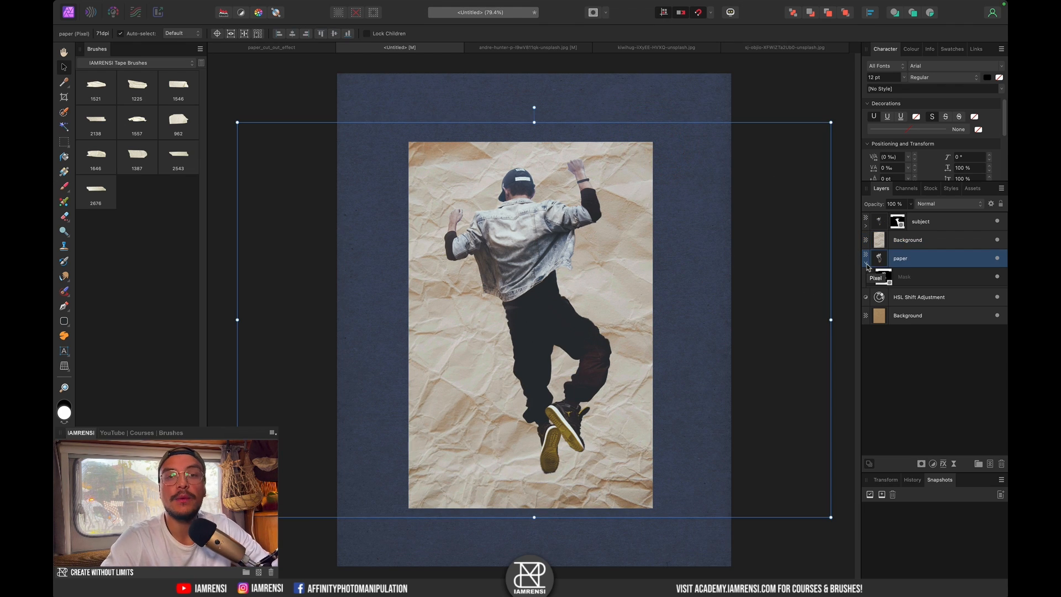
double_click(907, 240)
text(paper )
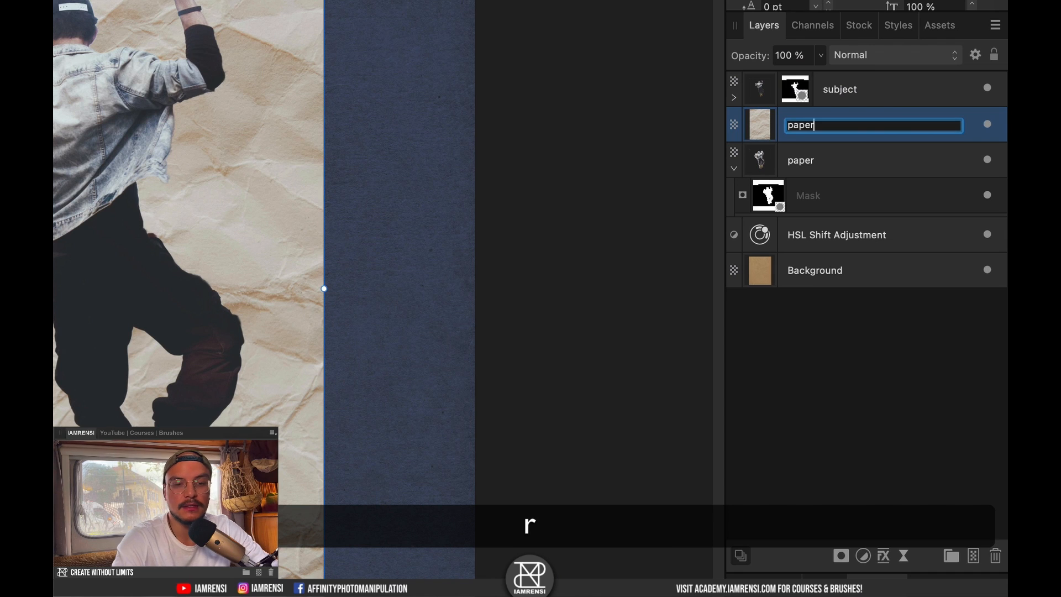
text(crumbled)
key(Return)
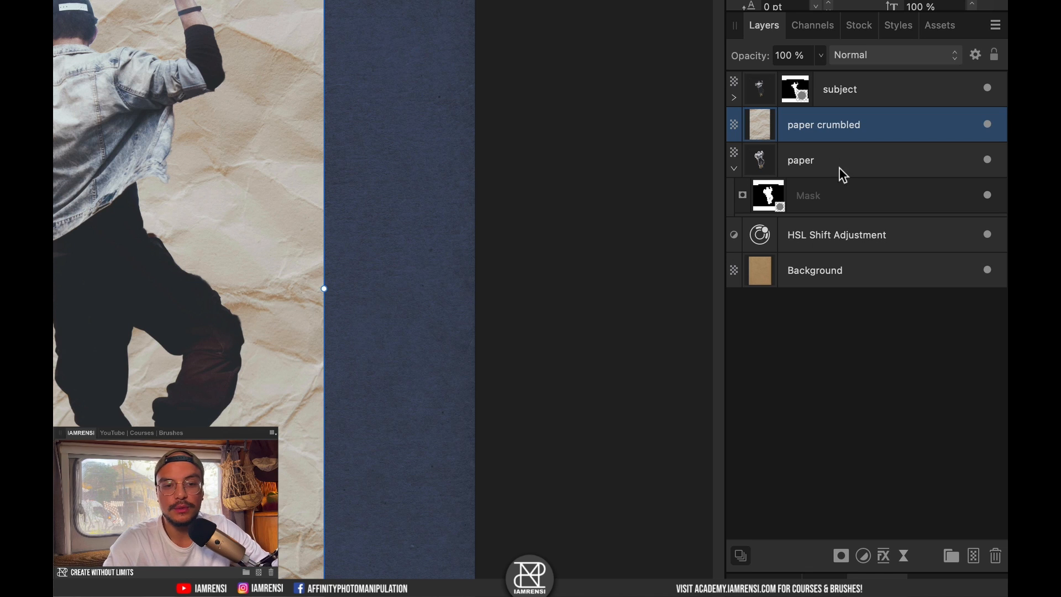
Clip the "paper crumbled" layer inside the paper layer beneath its mask and hide the subject layer.
drag(758, 125, 859, 160)
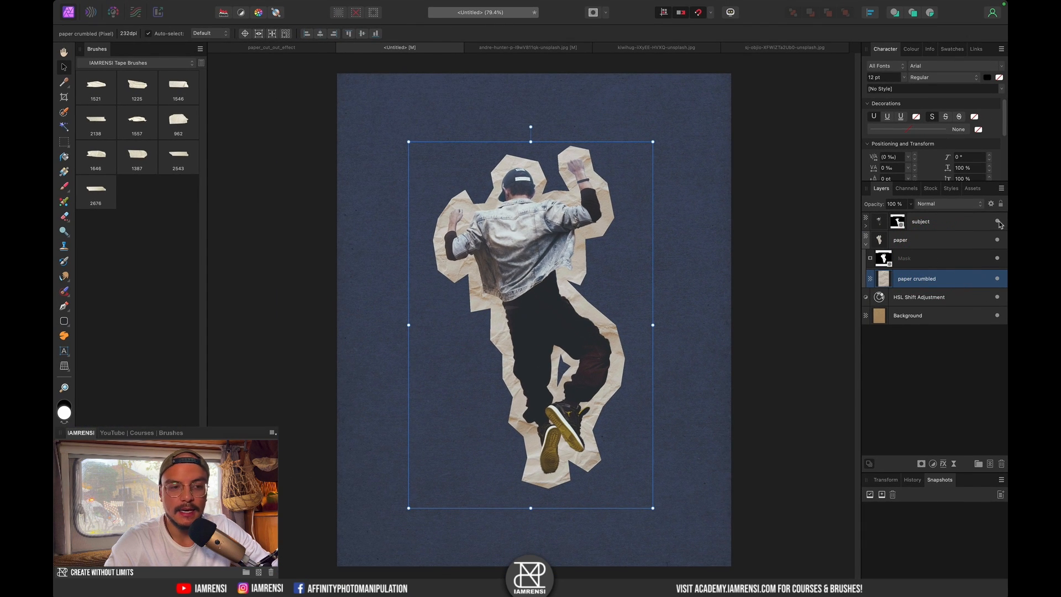
click(997, 222)
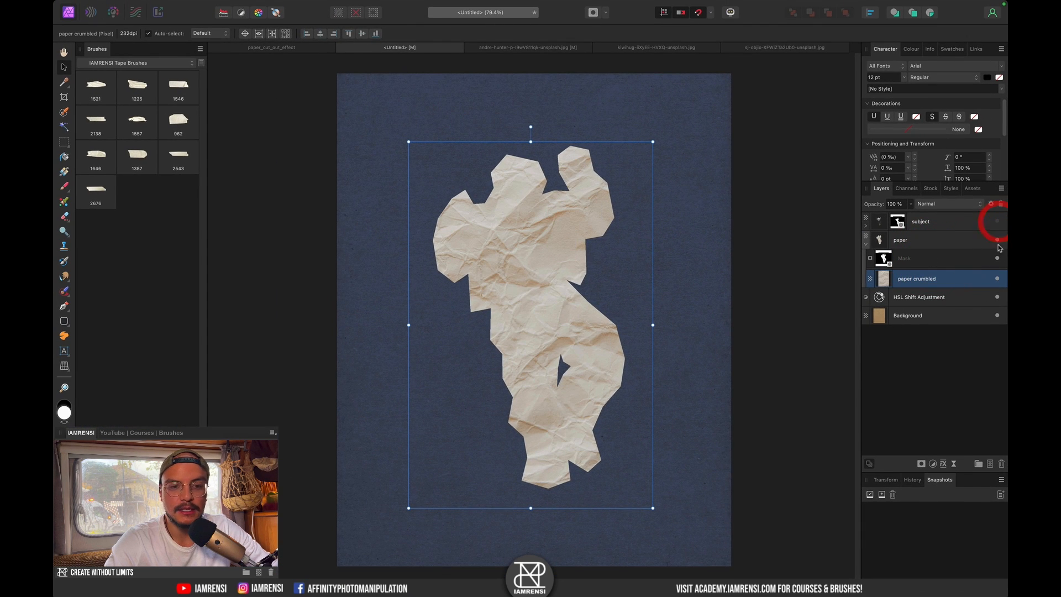
Toggle the crumpled paper texture's visibility to compare the cut-out shape with and without it.
click(998, 279)
click(998, 278)
click(998, 278)
click(998, 278)
click(997, 279)
click(997, 278)
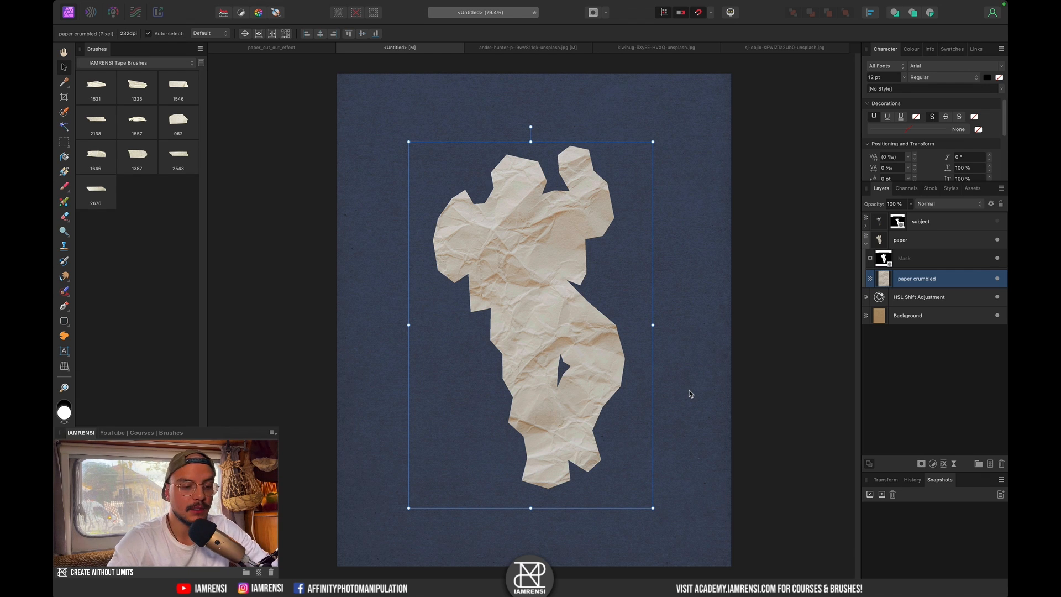
Add an HSL adjustment above the crumpled paper texture inside the paper layer with Saturation Shift -76%.
key(super+u)
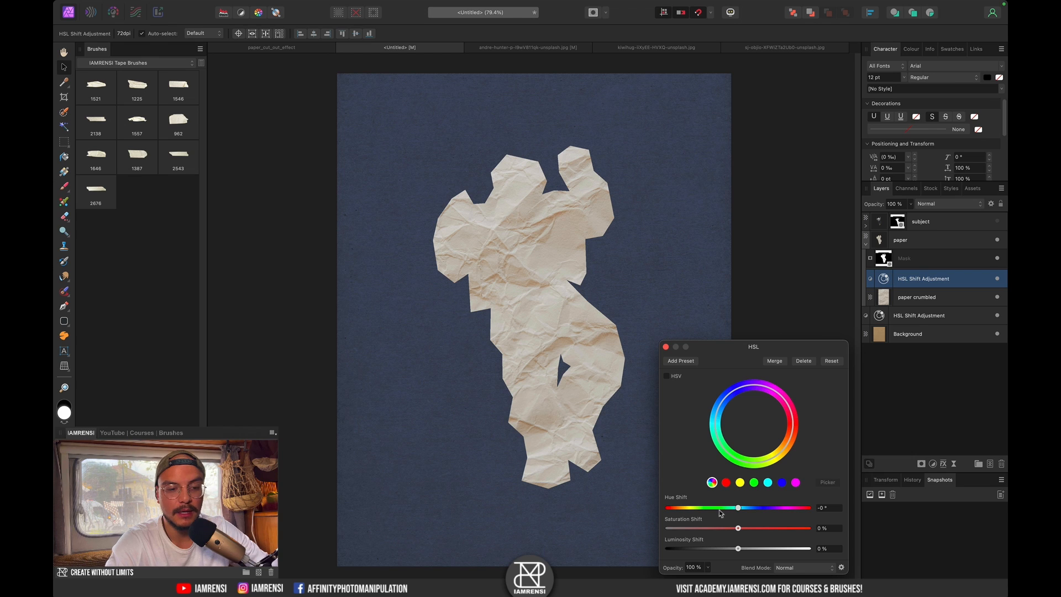
drag(704, 528, 684, 529)
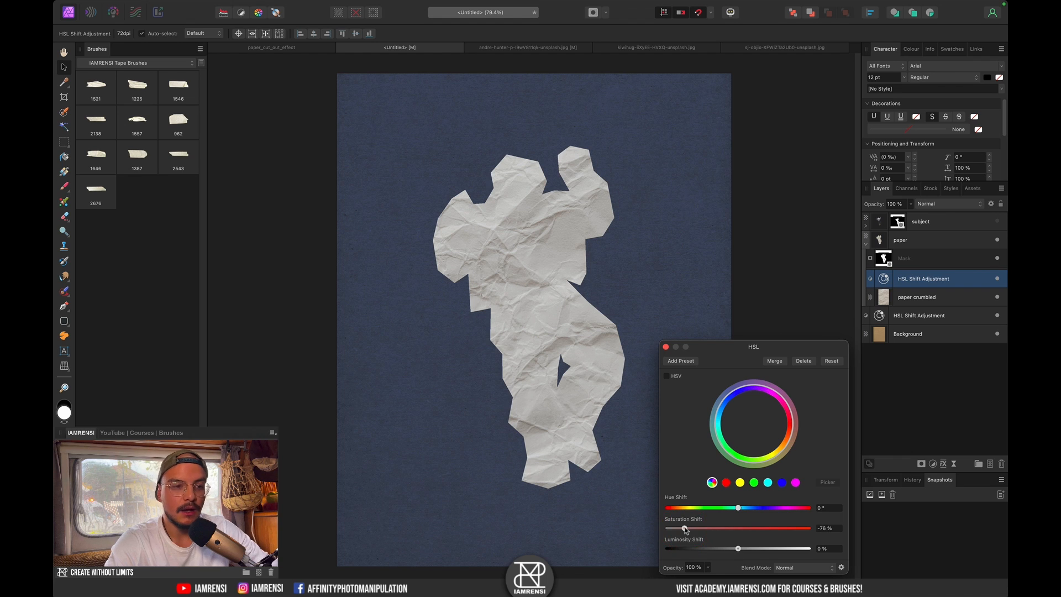
click(665, 347)
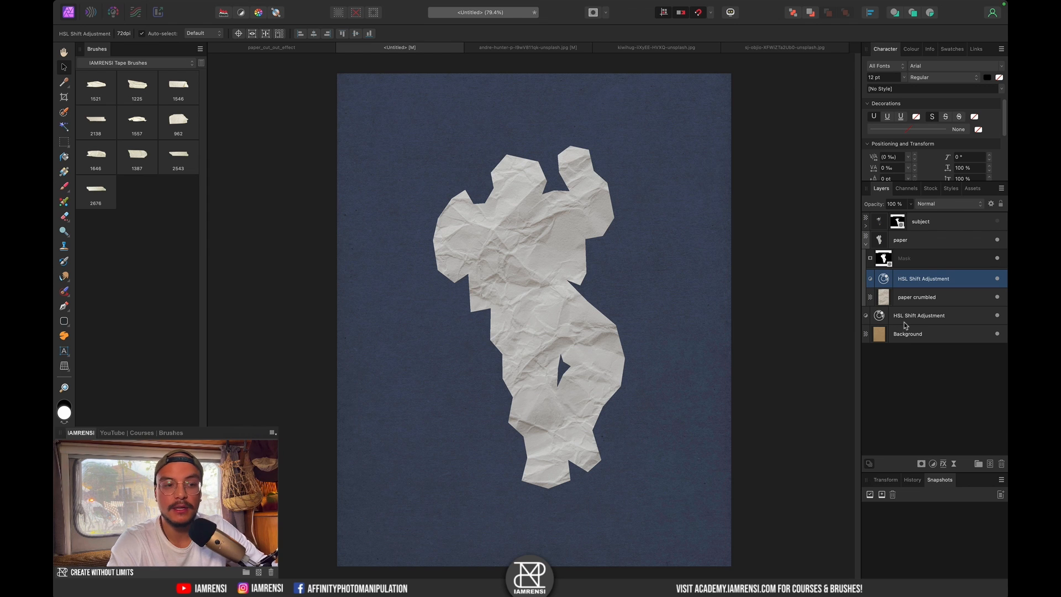
Add a Levels adjustment above the paper's HSL adjustment with Black Level 13% and White Level 91%.
key(super+l)
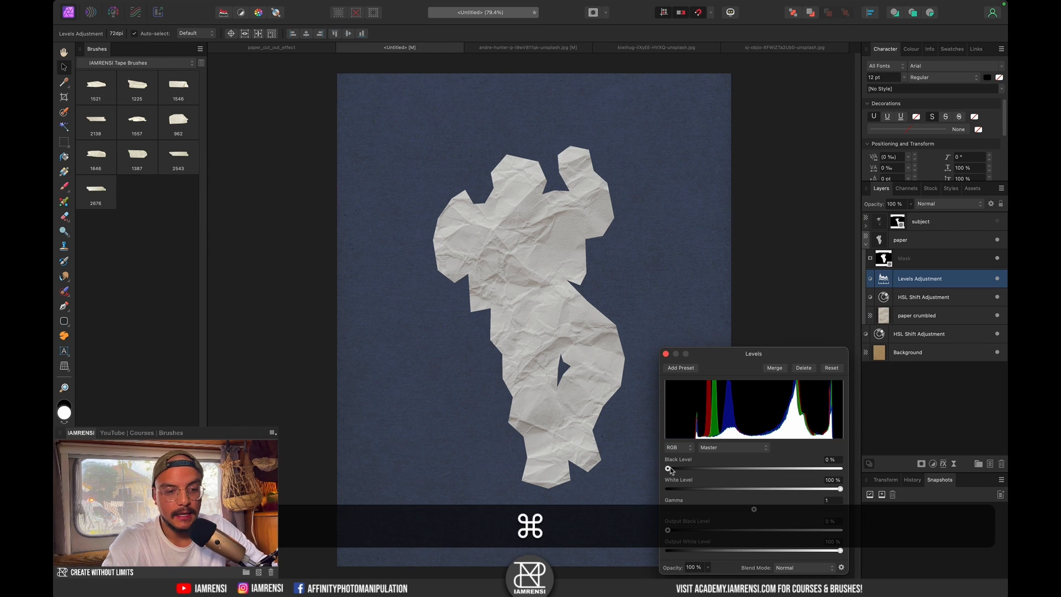
drag(669, 468, 689, 468)
drag(840, 488, 826, 499)
click(664, 353)
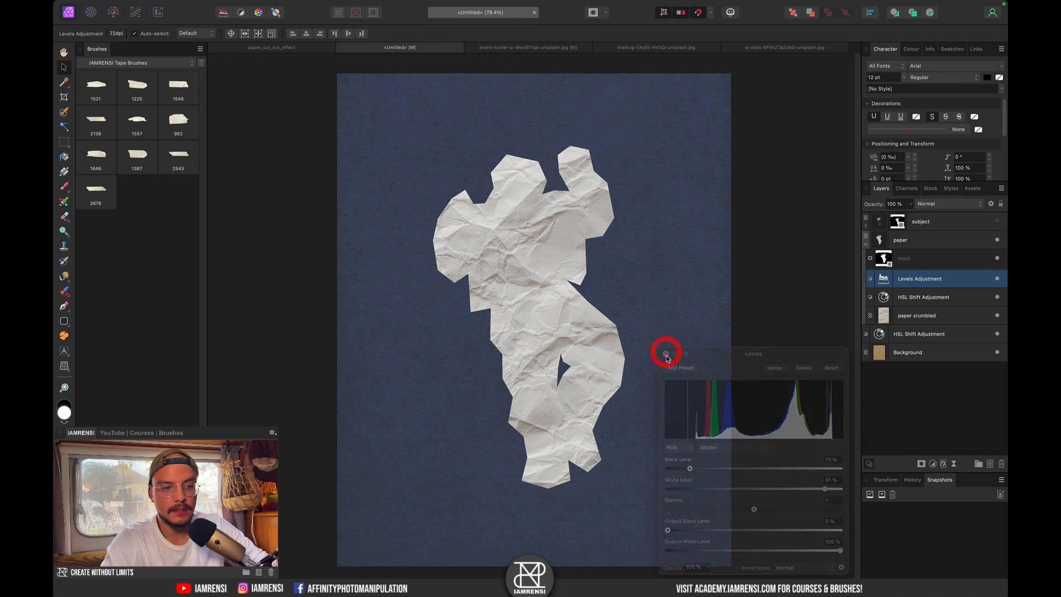
Collapse the paper layer and make the subject layer visible again to check the dancer on the lighter paper.
click(935, 237)
click(866, 243)
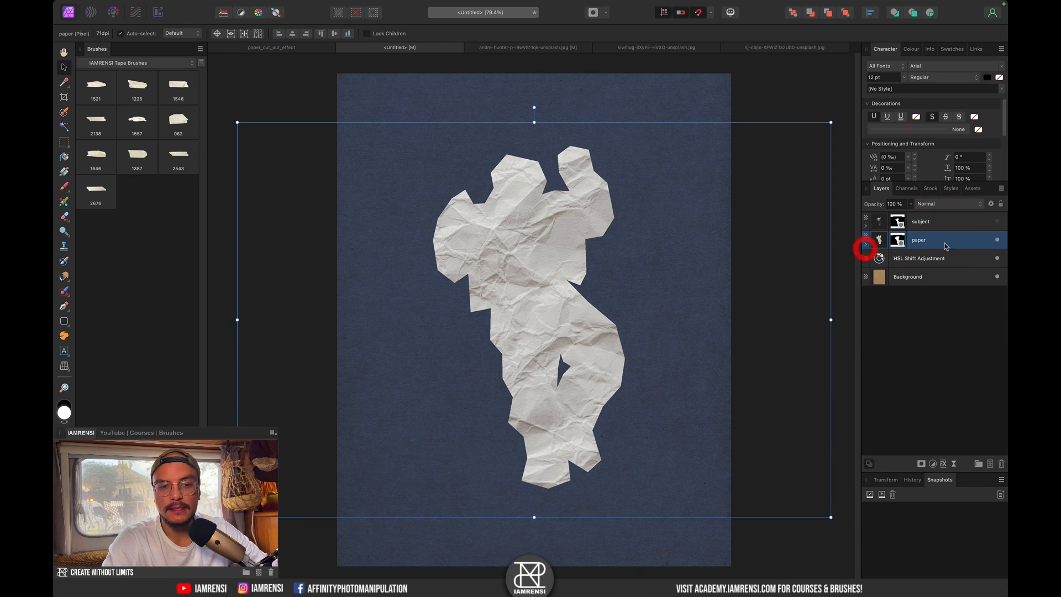
click(997, 221)
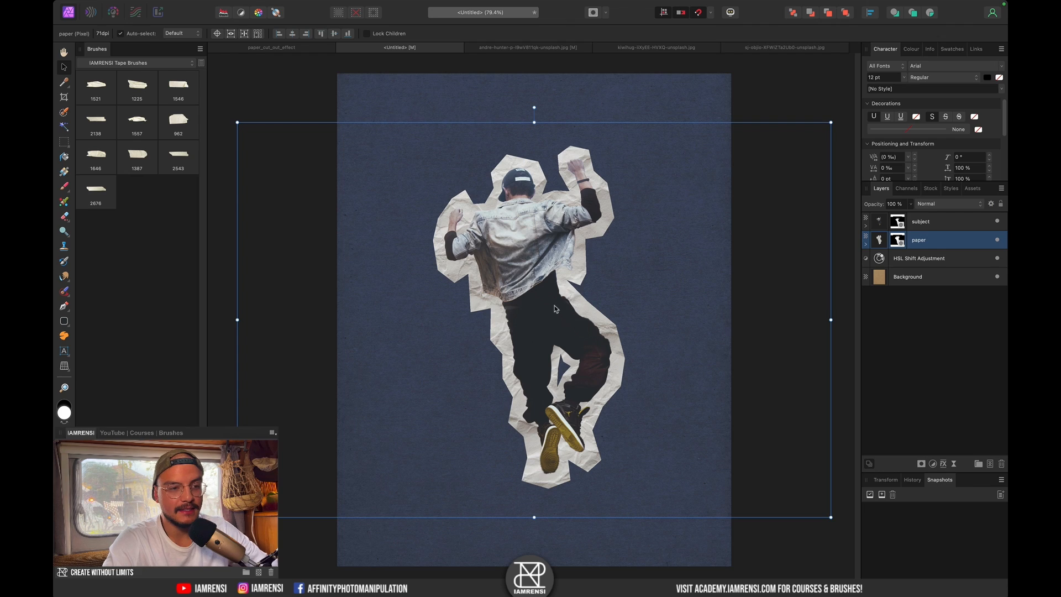
scroll(483, 286, up, 5)
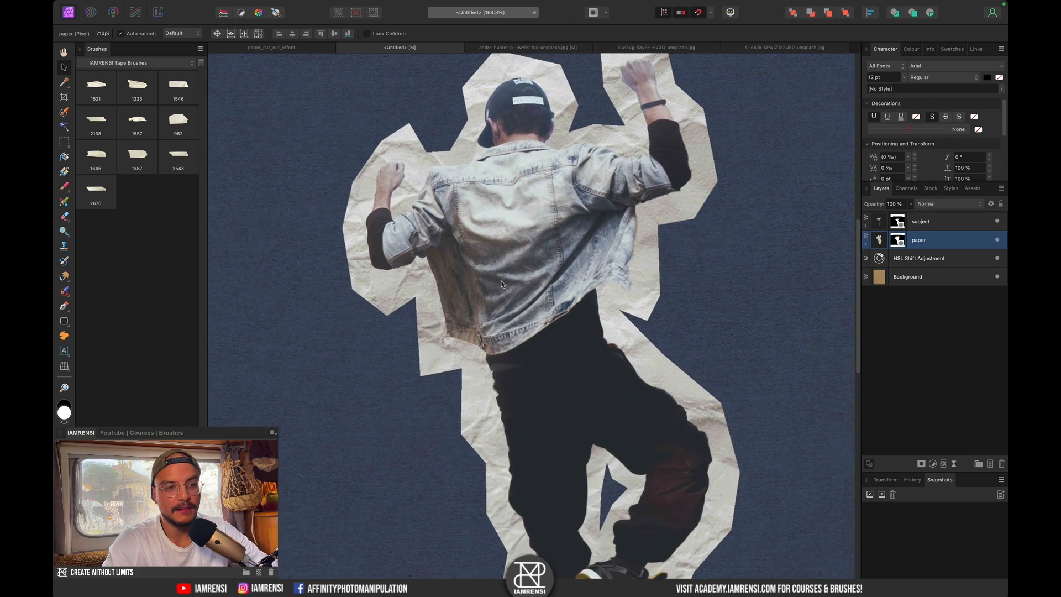
key(super+0)
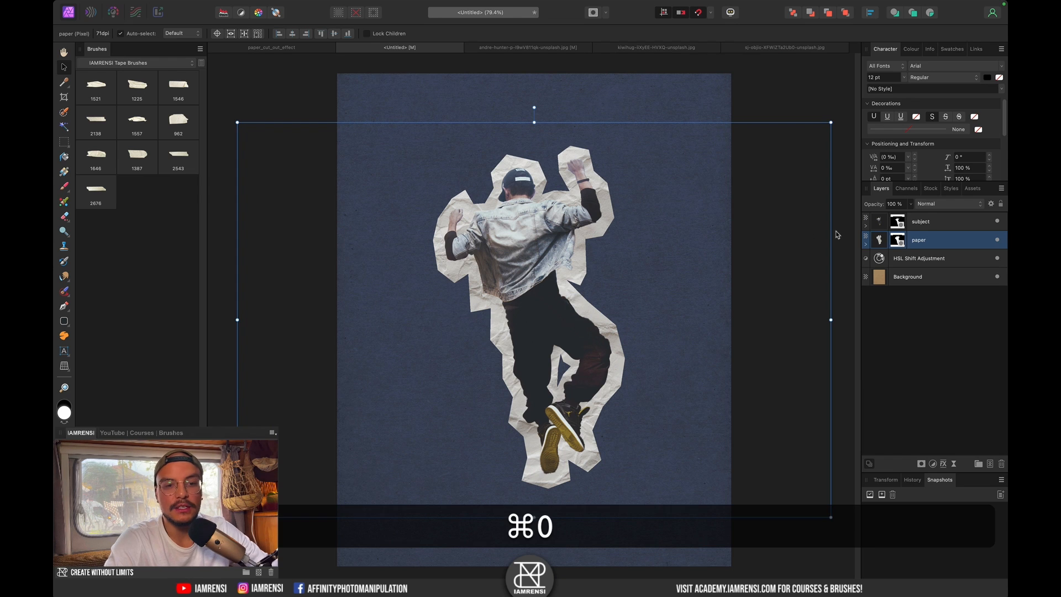
Add a live High Pass filter with a 1.5 px radius inside the subject layer and set its blend mode to Overlay.
click(959, 219)
click(865, 225)
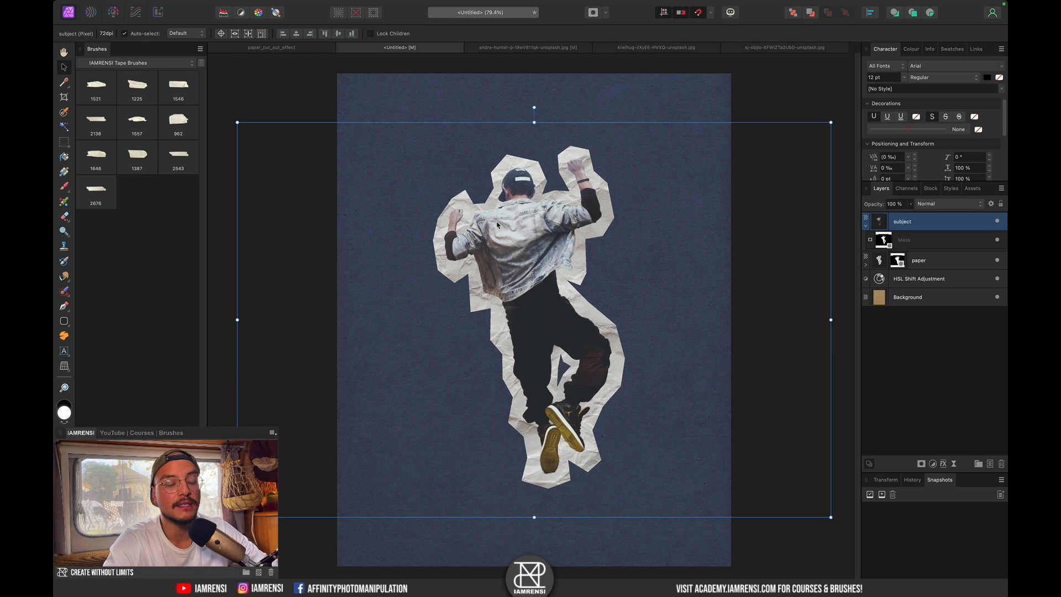
scroll(497, 224, up, 5)
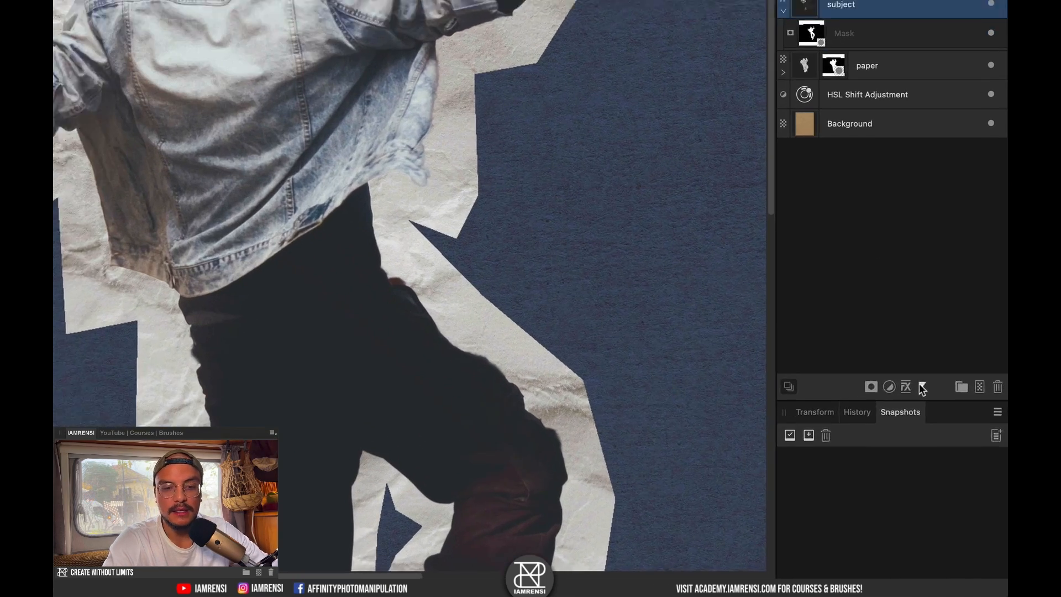
click(953, 463)
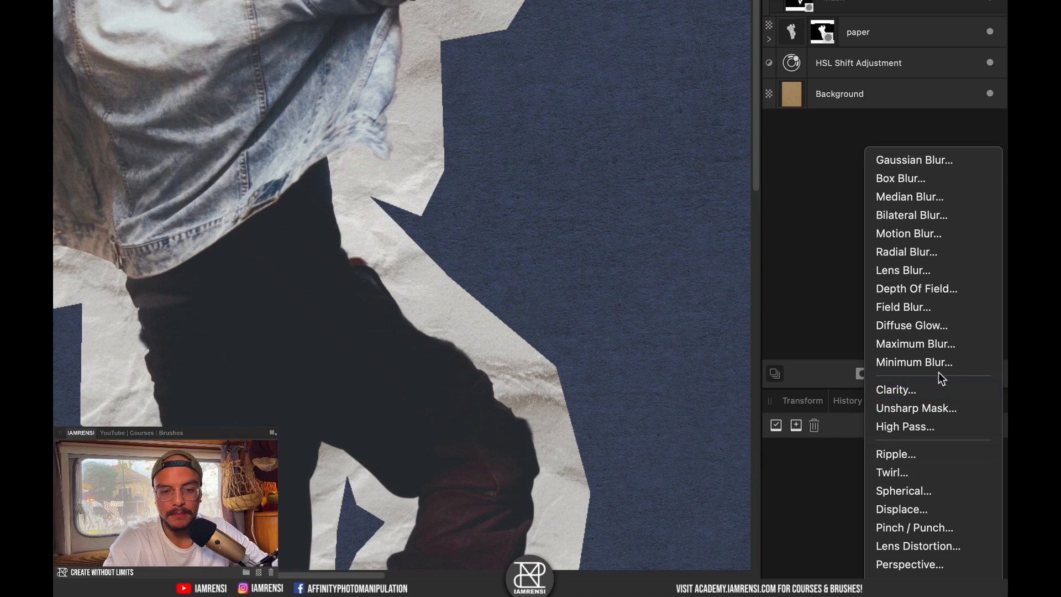
click(927, 429)
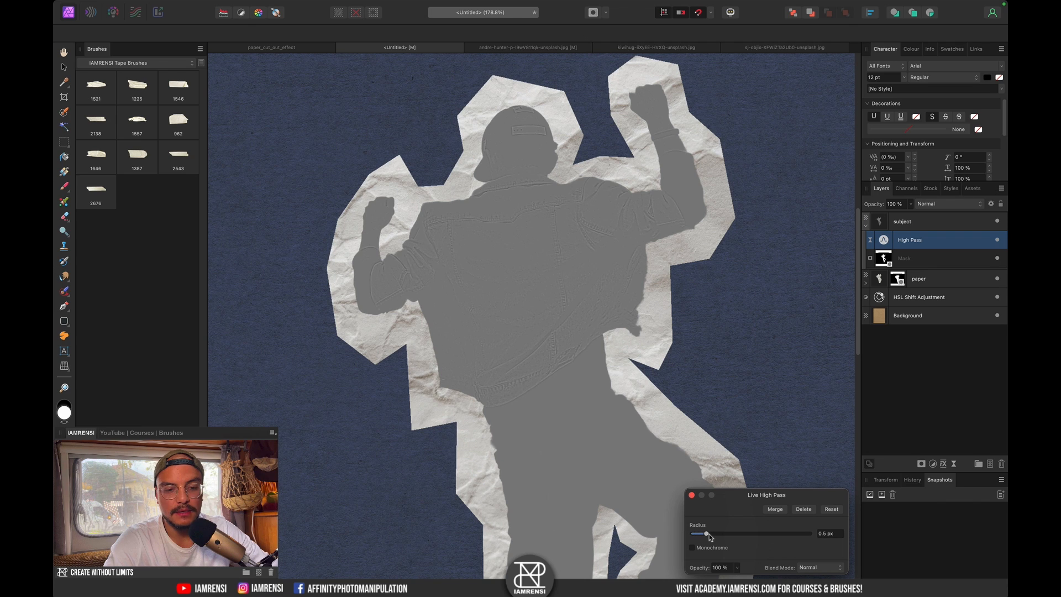
drag(729, 536, 731, 536)
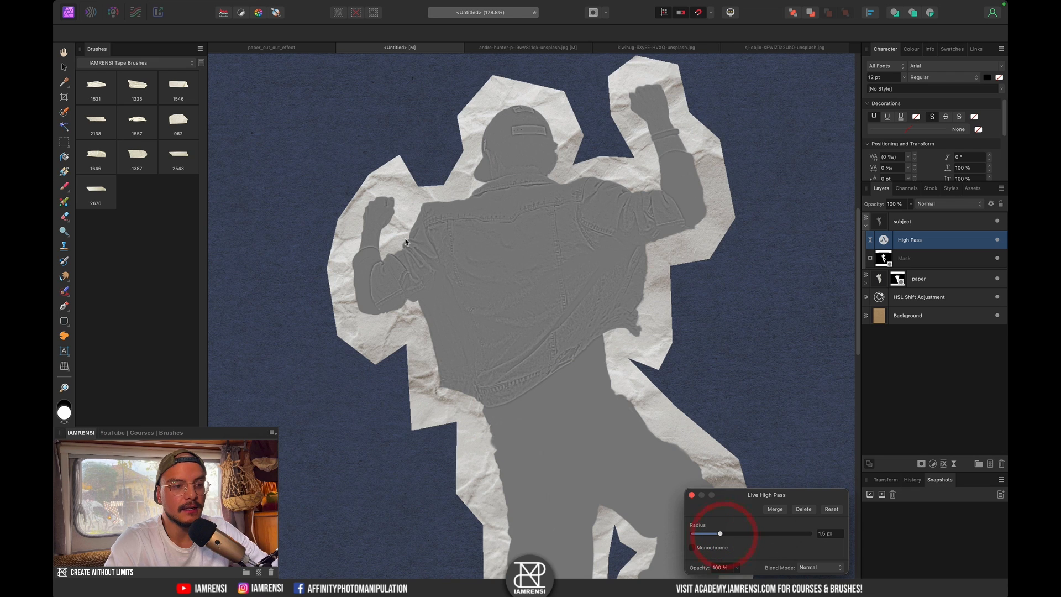
scroll(456, 268, up, 6)
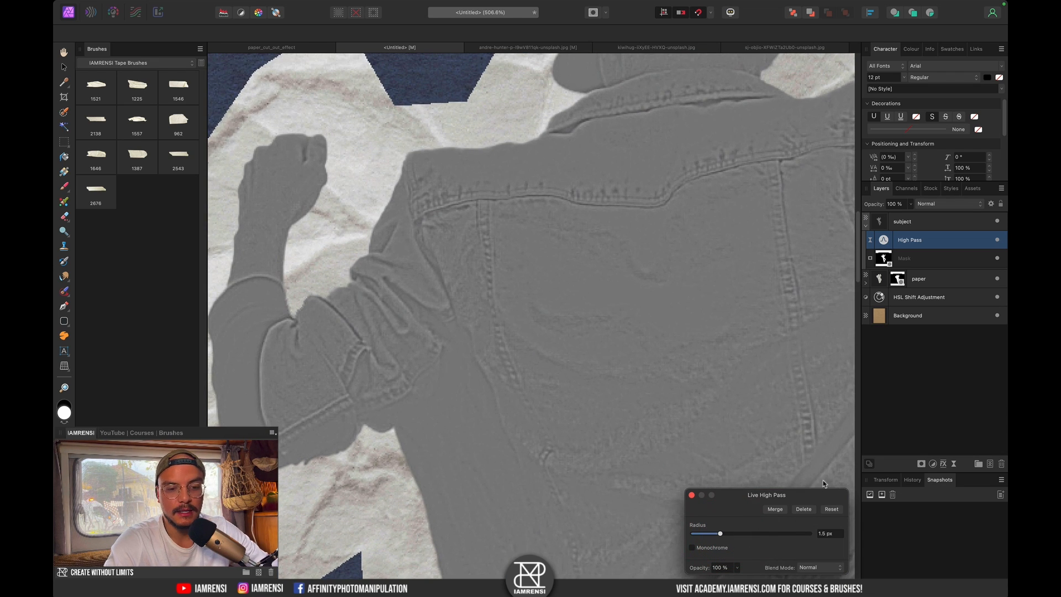
click(692, 497)
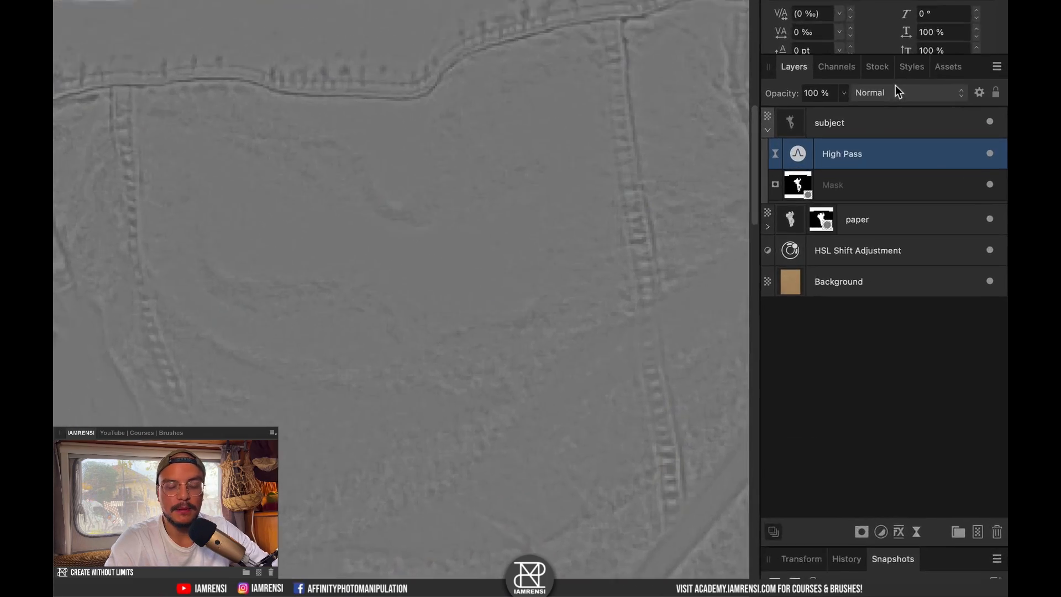
click(898, 91)
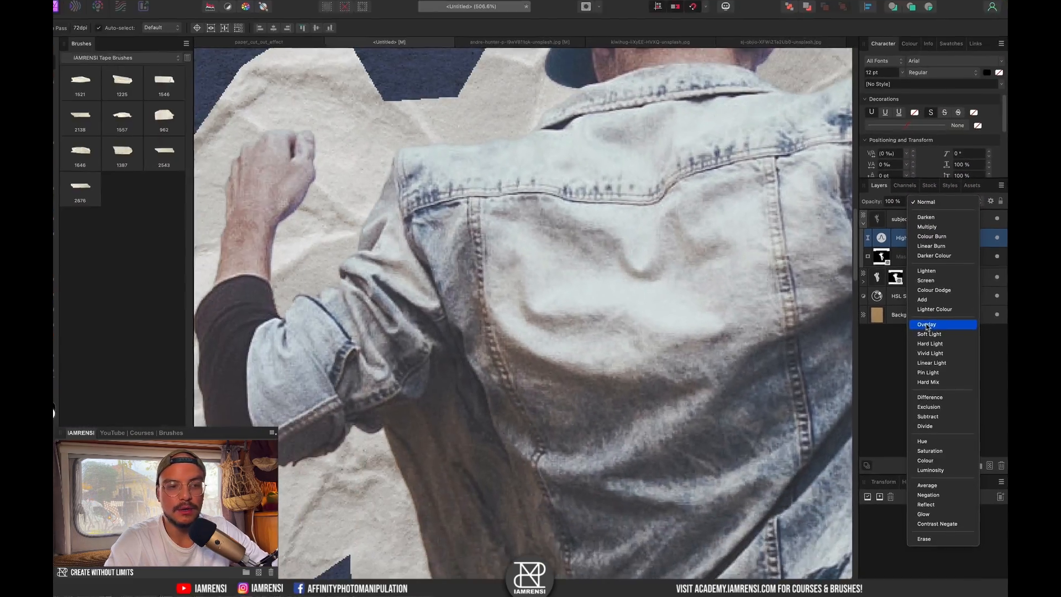
click(865, 295)
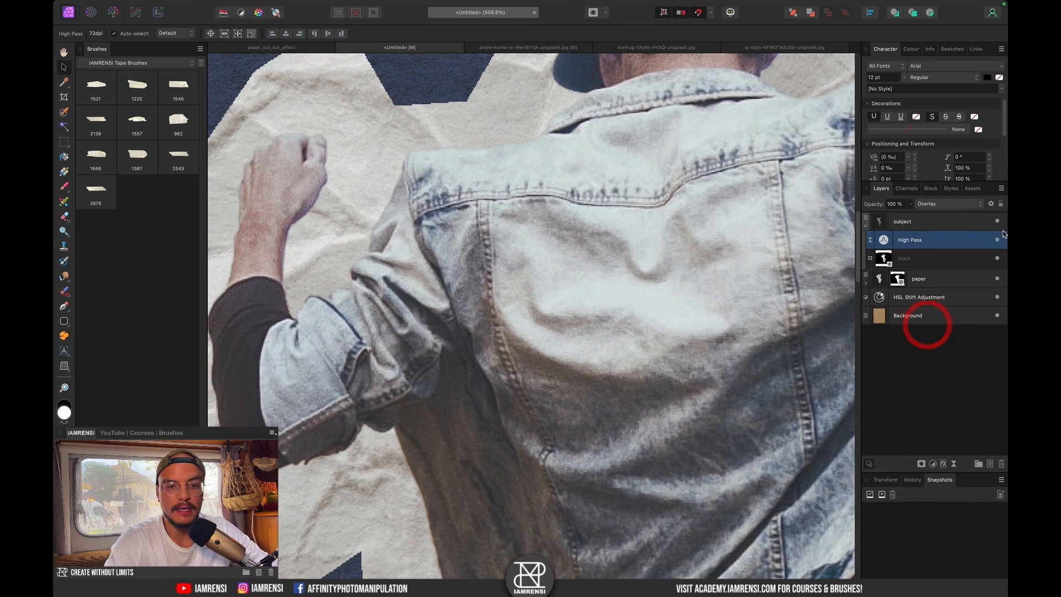
Toggle the High Pass filter's visibility to compare the sharpness of the denim jacket with and without it.
click(996, 240)
click(996, 240)
click(996, 240)
click(996, 240)
click(996, 240)
click(996, 240)
click(996, 241)
click(996, 241)
click(996, 240)
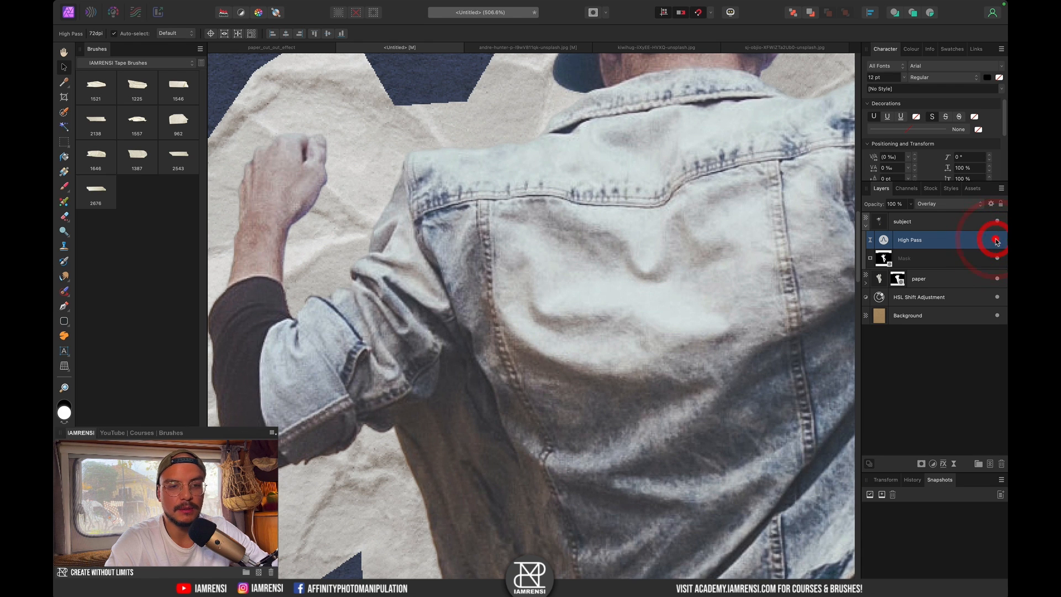
Increase the High Pass filter's radius to 13.2 px and compare the whole dancer with and without it.
double_click(882, 241)
drag(721, 534, 757, 536)
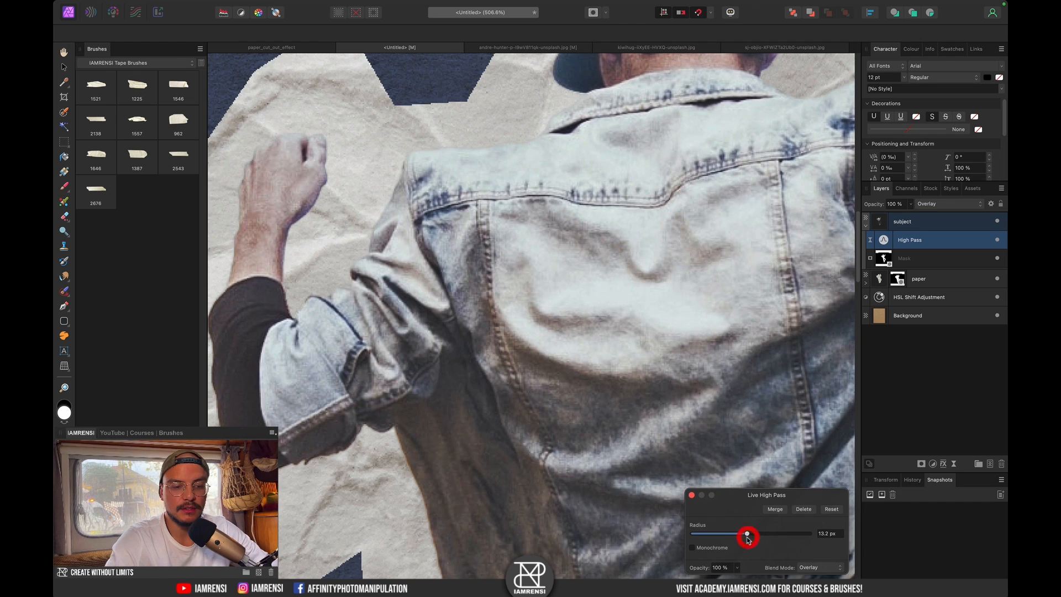
key(super+0)
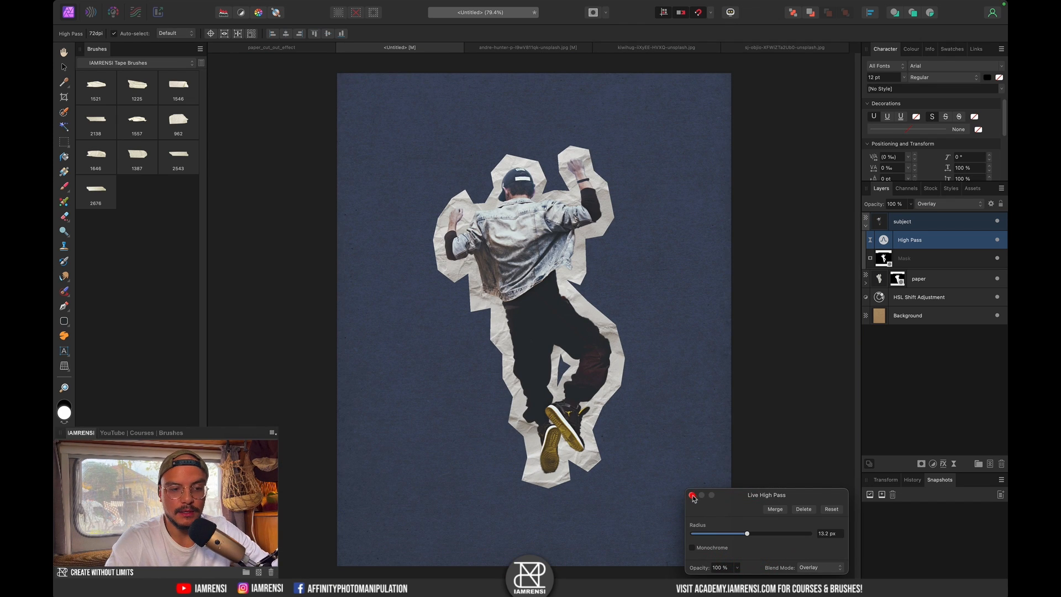
click(691, 494)
click(998, 242)
click(995, 242)
click(991, 242)
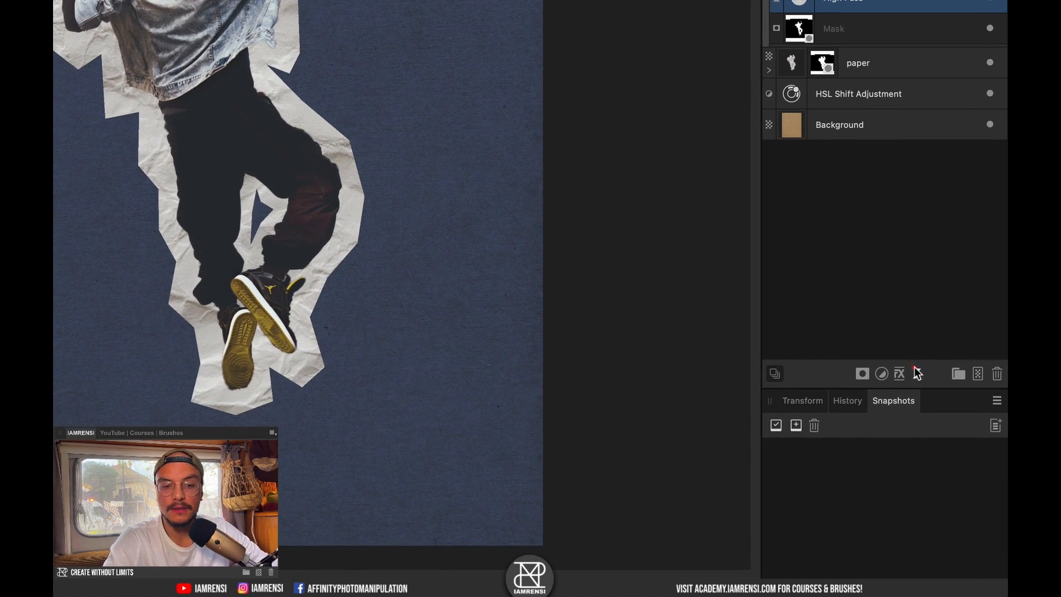
Add a live Clarity filter with 50% strength and nest it inside the subject layer below the mask.
click(917, 373)
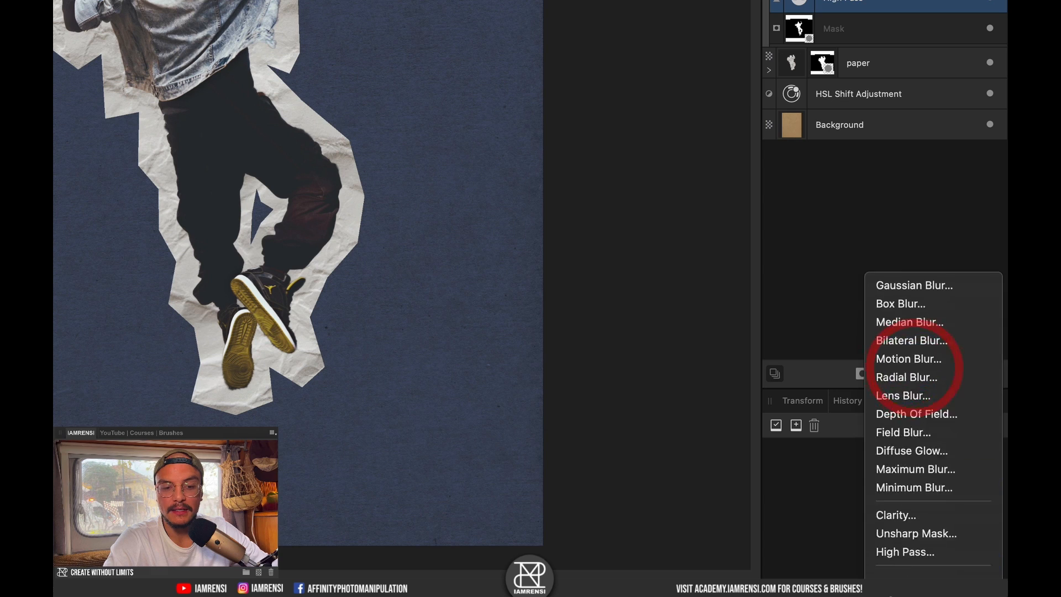
click(941, 425)
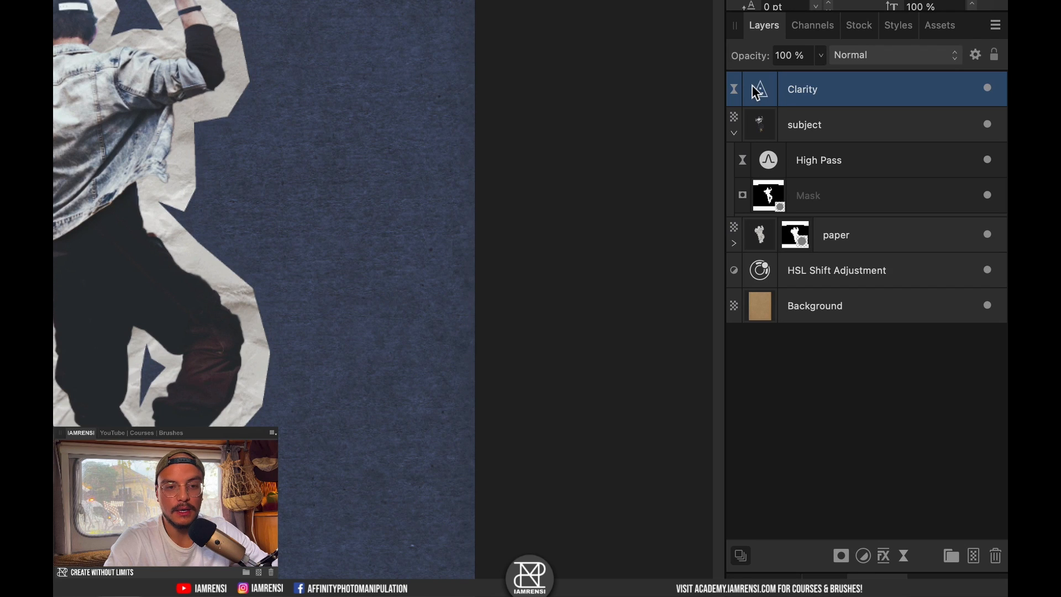
click(922, 259)
drag(840, 90, 836, 211)
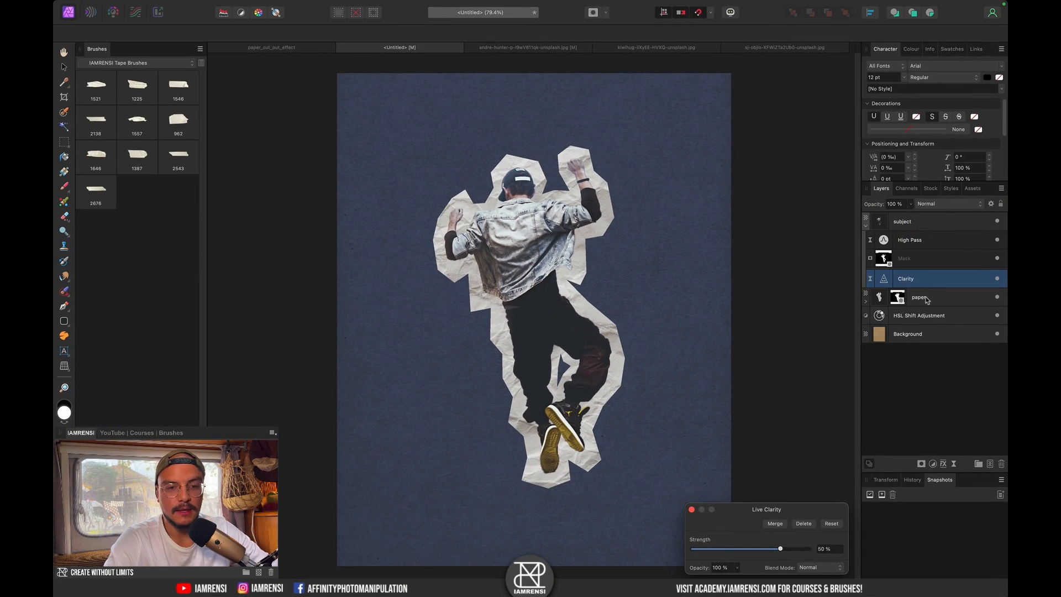
click(692, 509)
Add a live monochromatic Gaussian Add Noise filter at 14% intensity above Clarity inside the subject layer, and collapse the subject layer.
scroll(474, 190, up, 5)
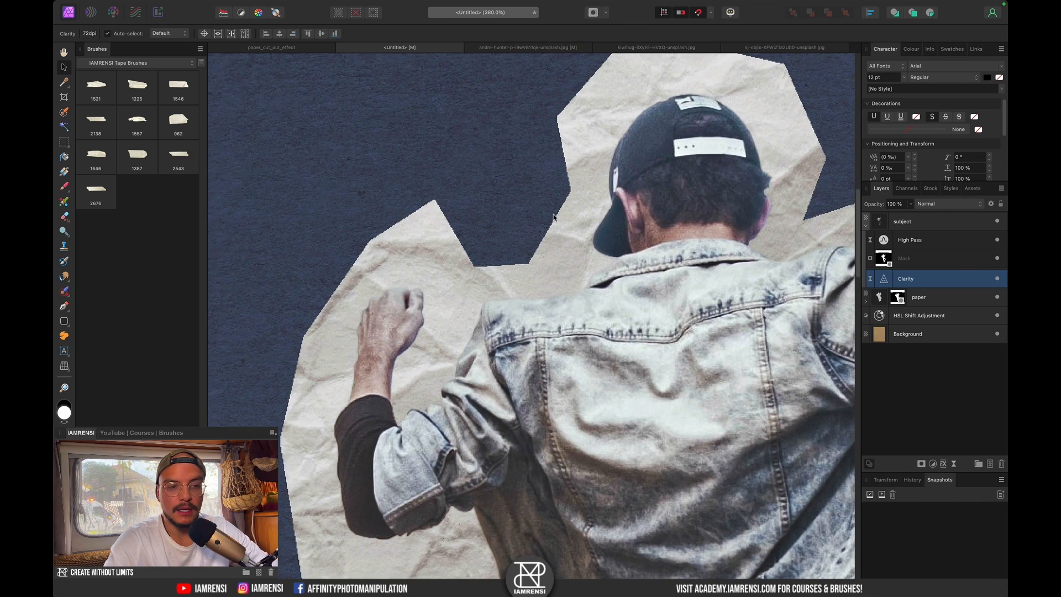
scroll(554, 217, right, 2)
scroll(611, 237, down, 2)
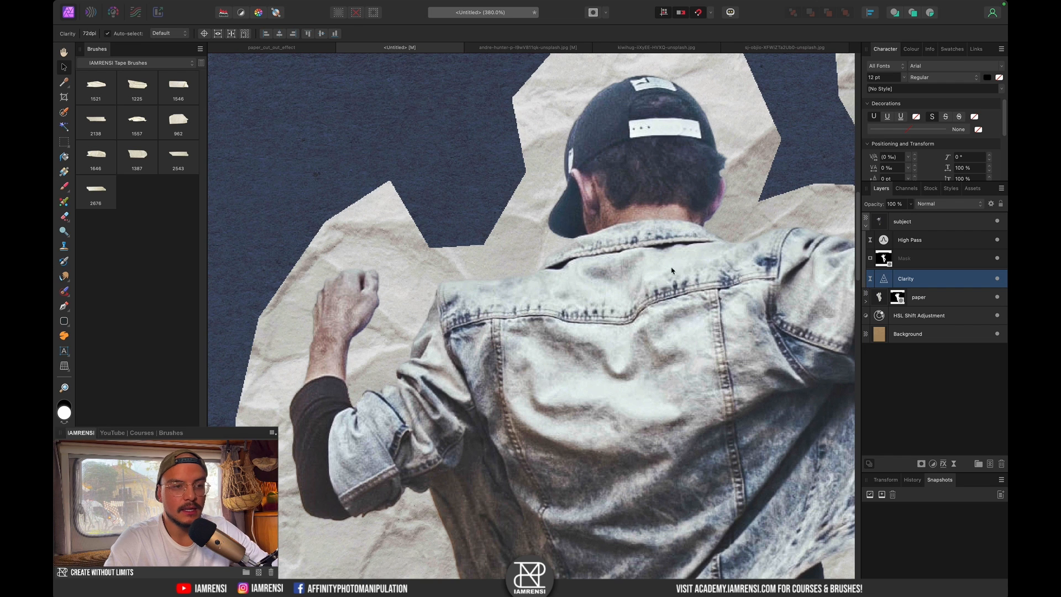
scroll(611, 350, right, 2)
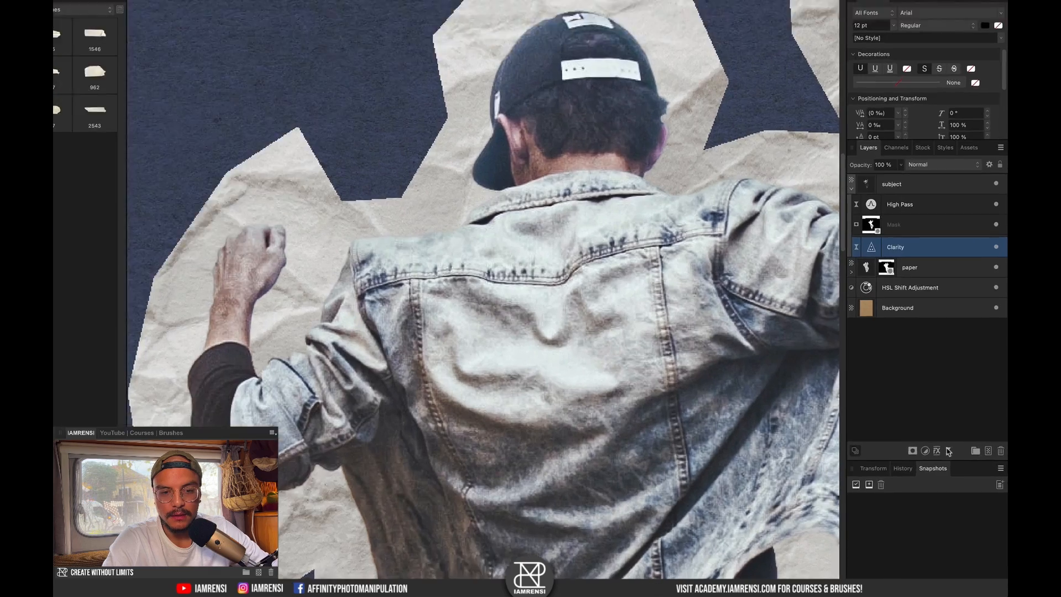
click(954, 464)
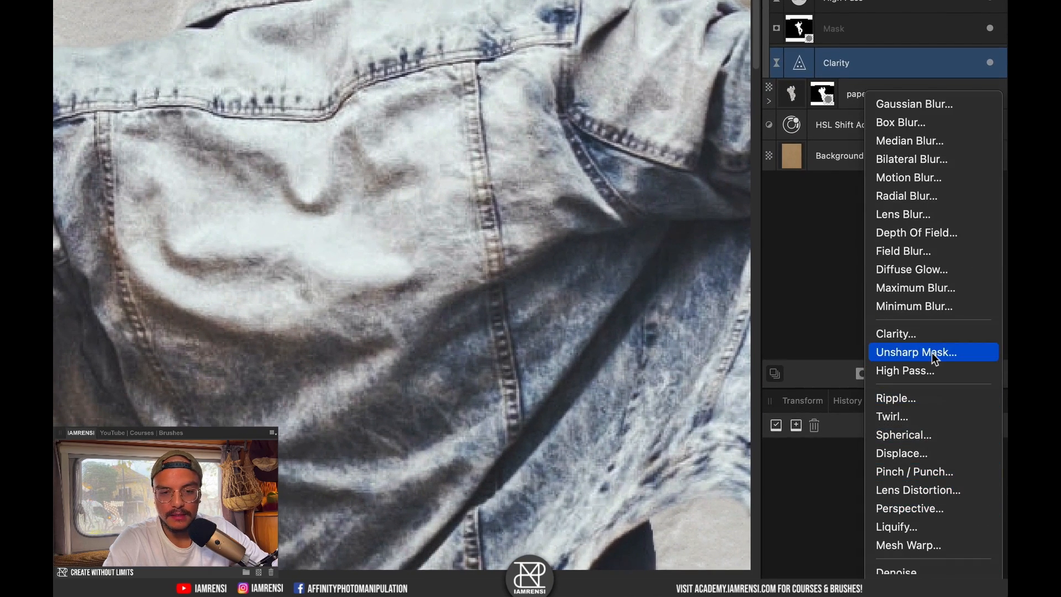
click(929, 509)
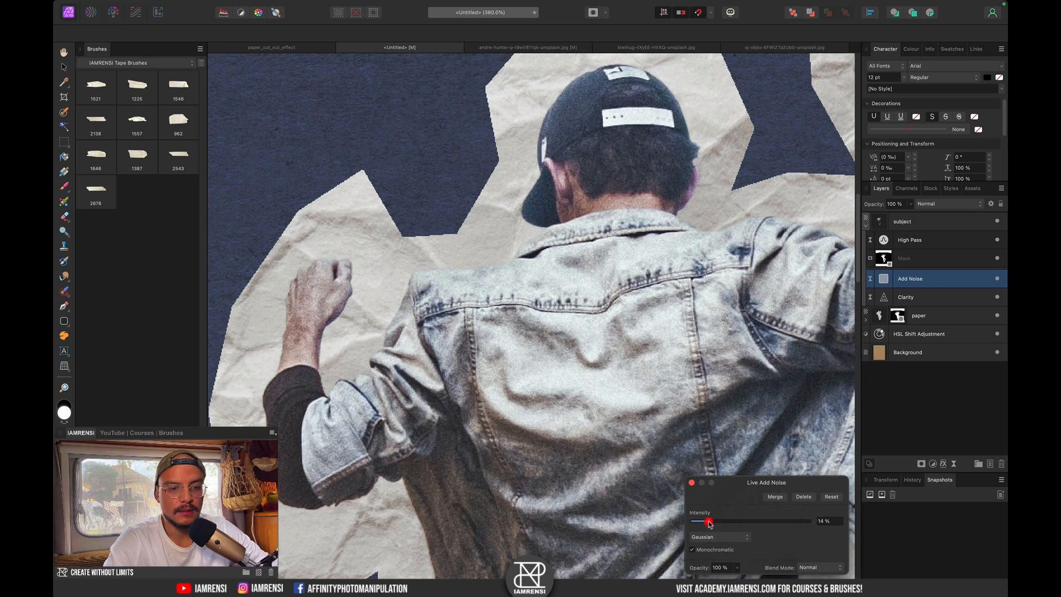
click(691, 482)
key(super+0)
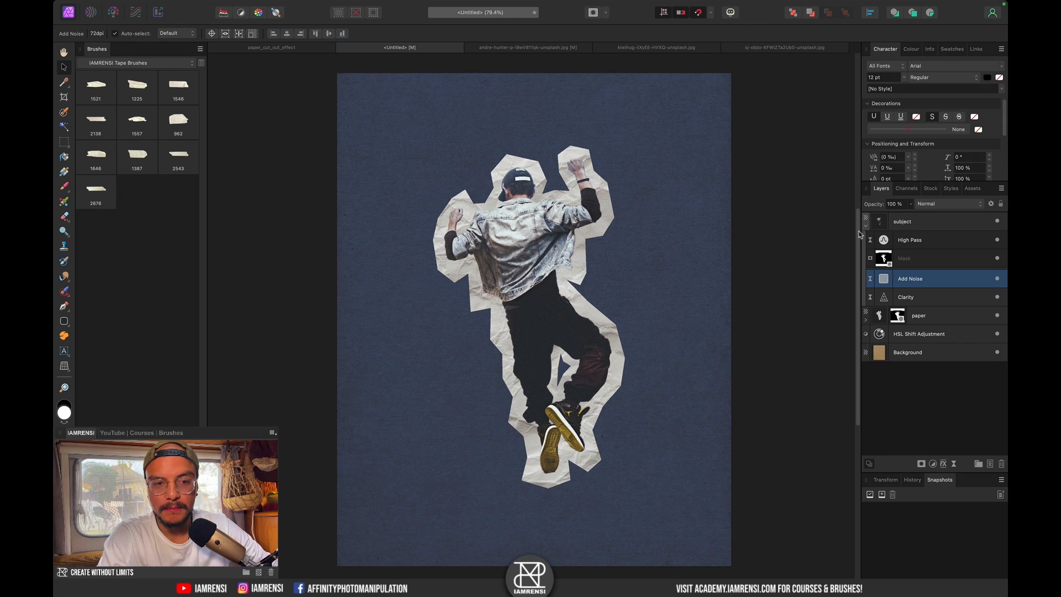
click(866, 226)
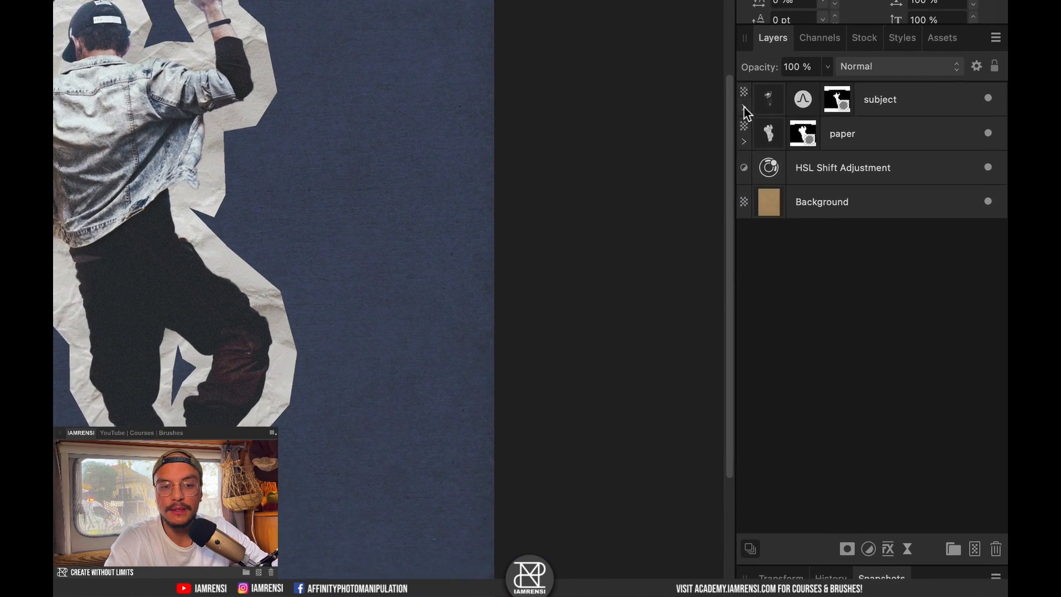
Set the subject layer's blend mode to Multiply and inspect the paper creases showing through the denim jacket.
click(866, 225)
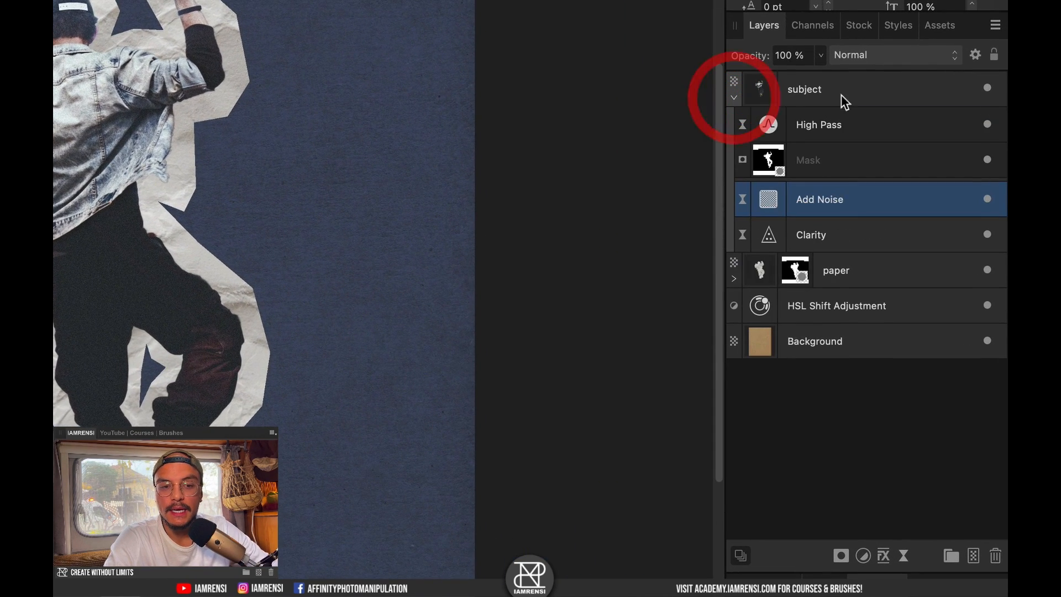
click(855, 90)
click(880, 58)
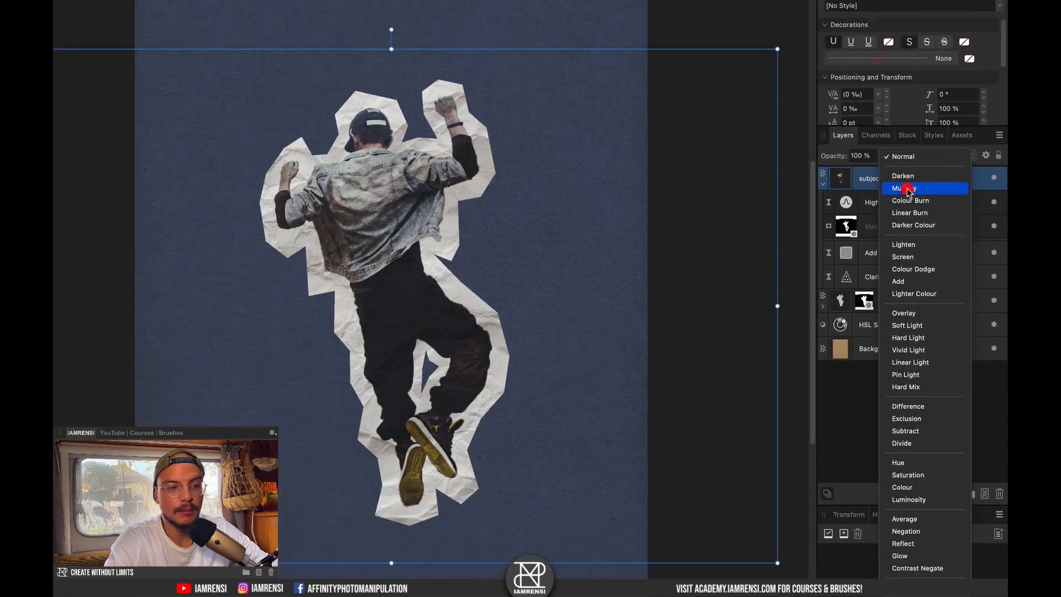
click(858, 104)
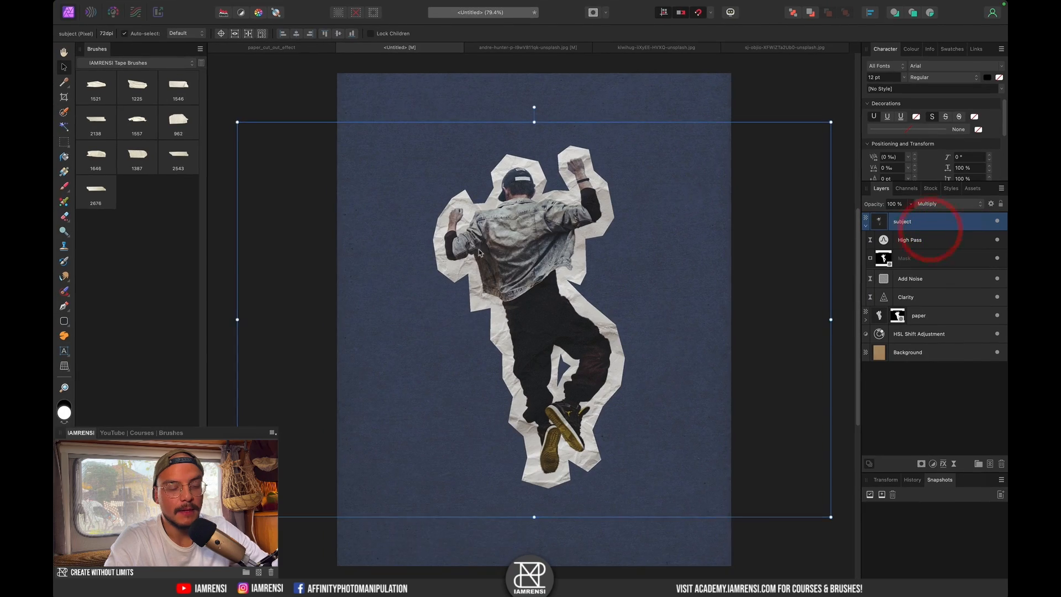
scroll(477, 254, up, 10)
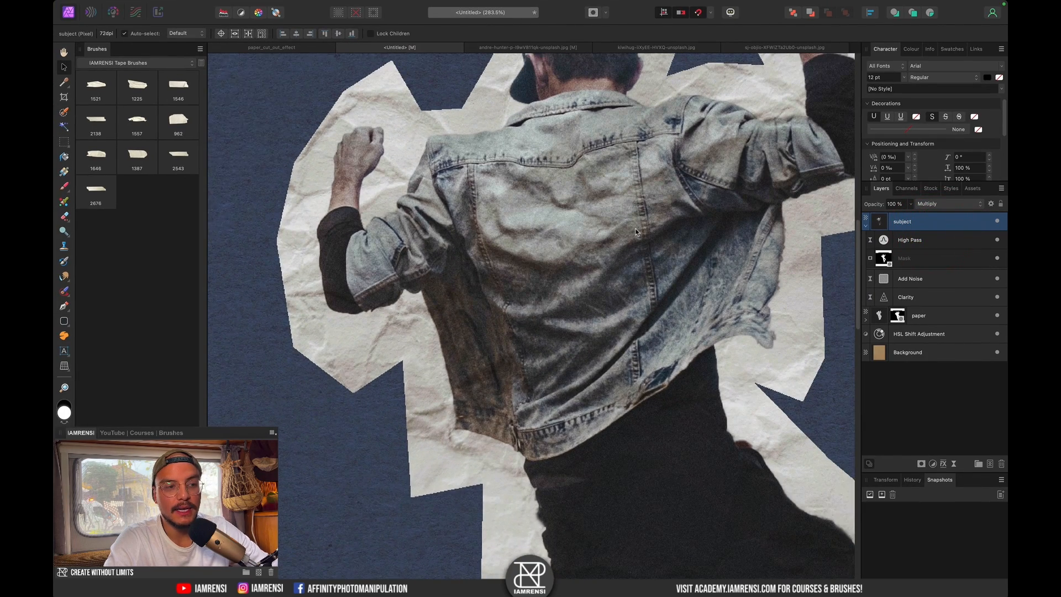
scroll(636, 232, down, 3)
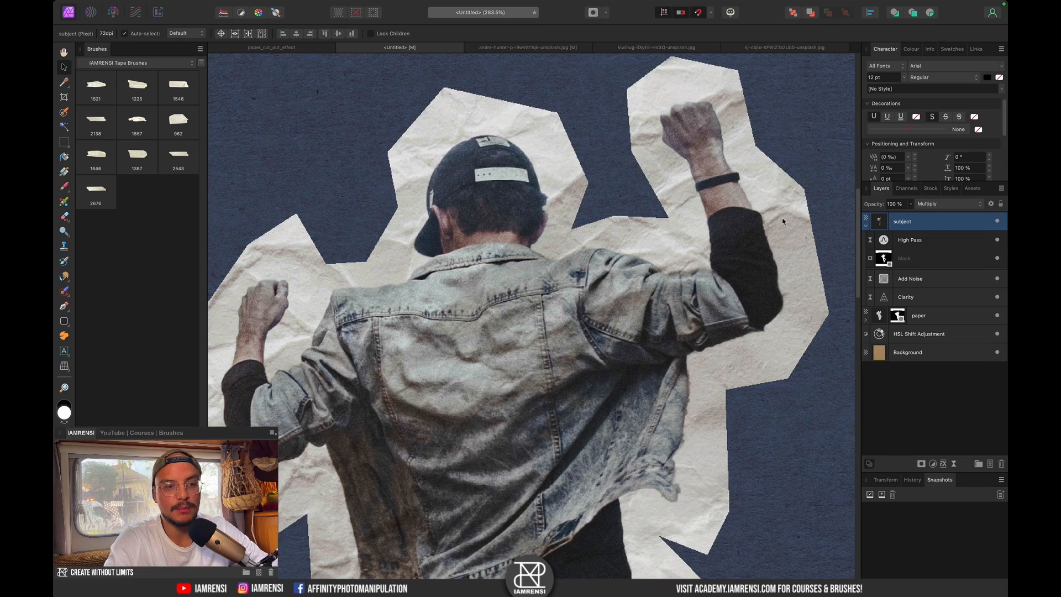
key(super+0)
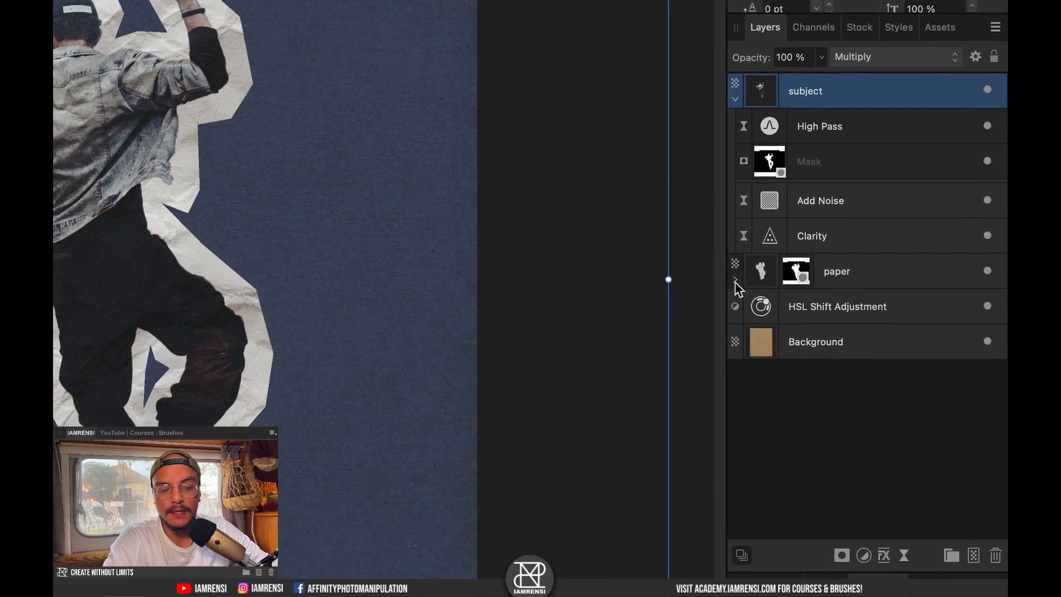
Set the white level to 80% and the black level to 19% in the paper layer's Levels adjustment.
click(865, 320)
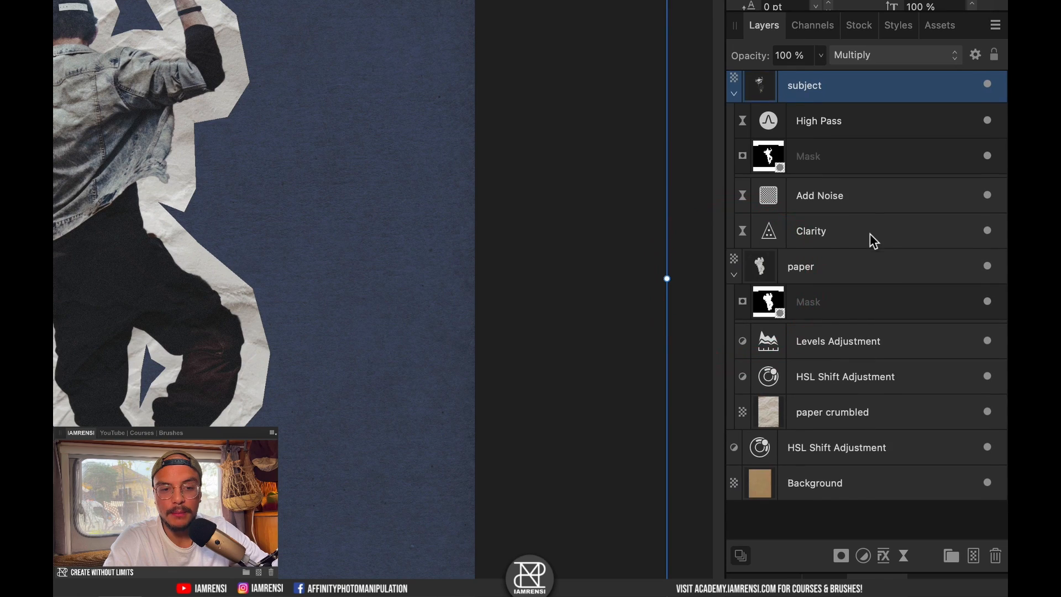
double_click(768, 341)
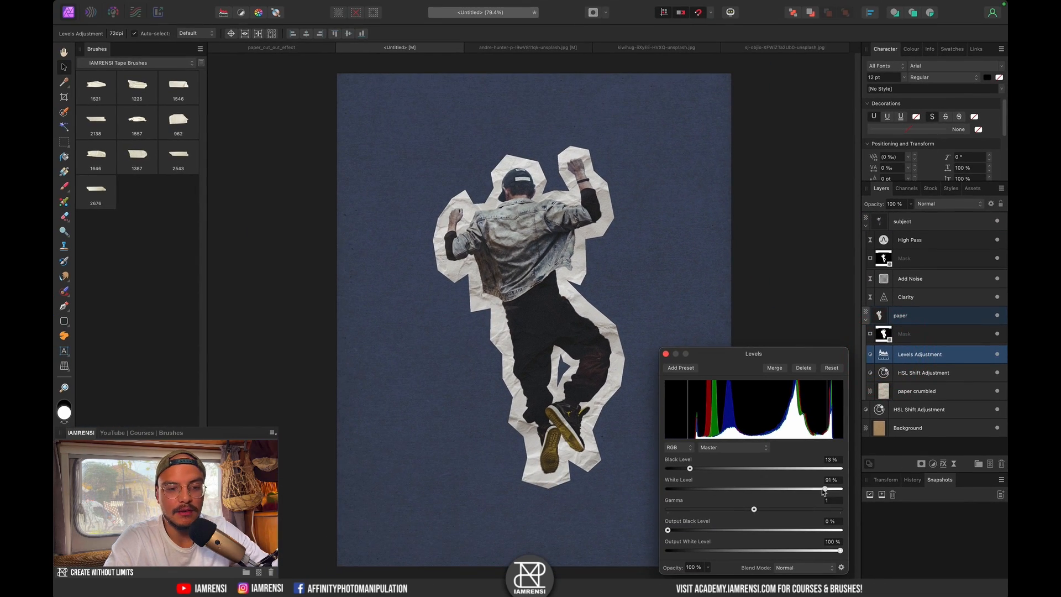
drag(824, 489, 800, 498)
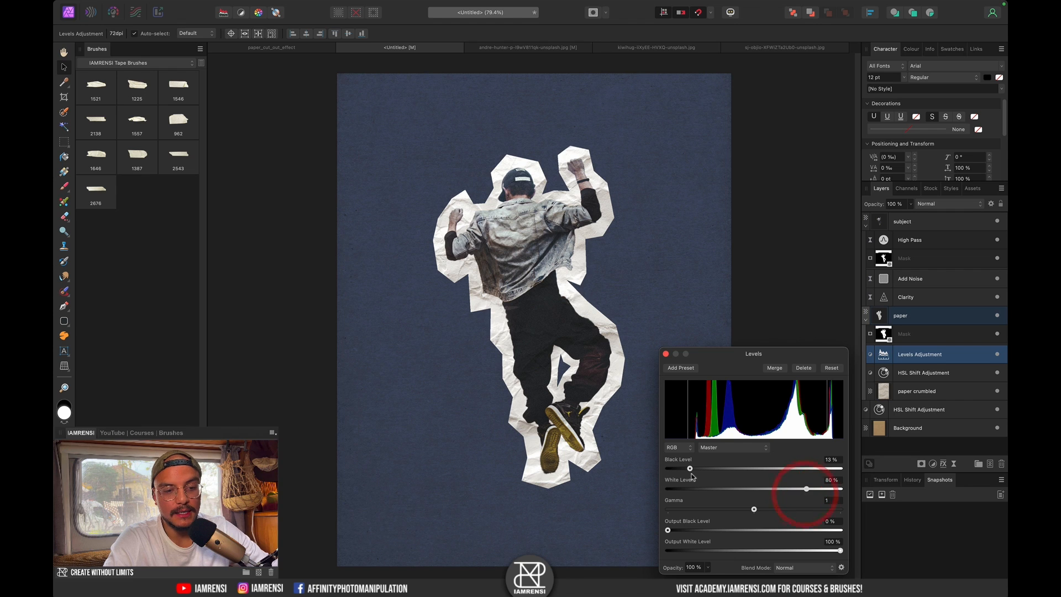
drag(689, 468, 698, 489)
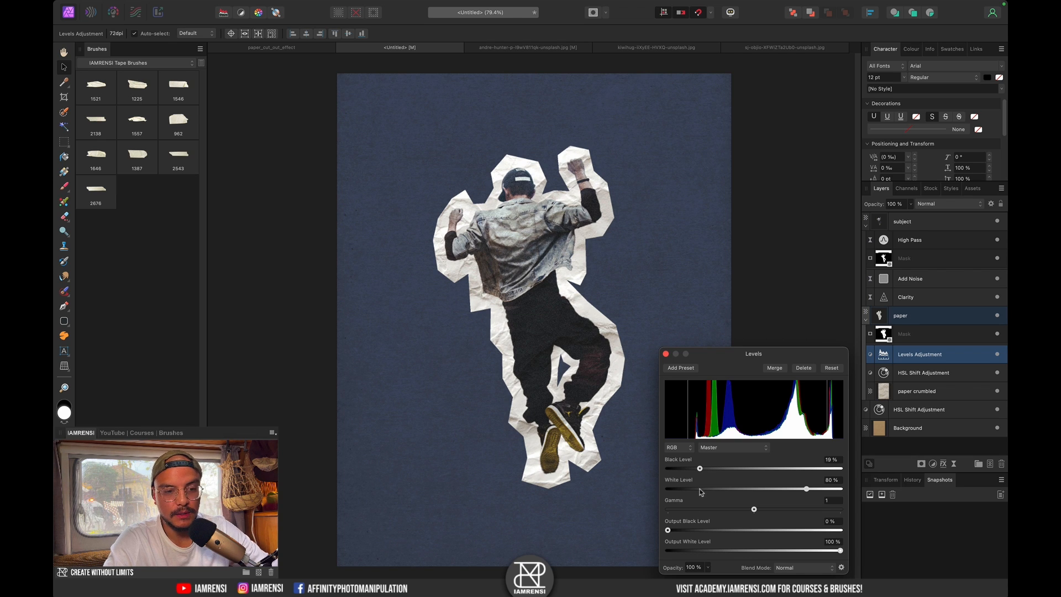
click(666, 354)
key(super+0)
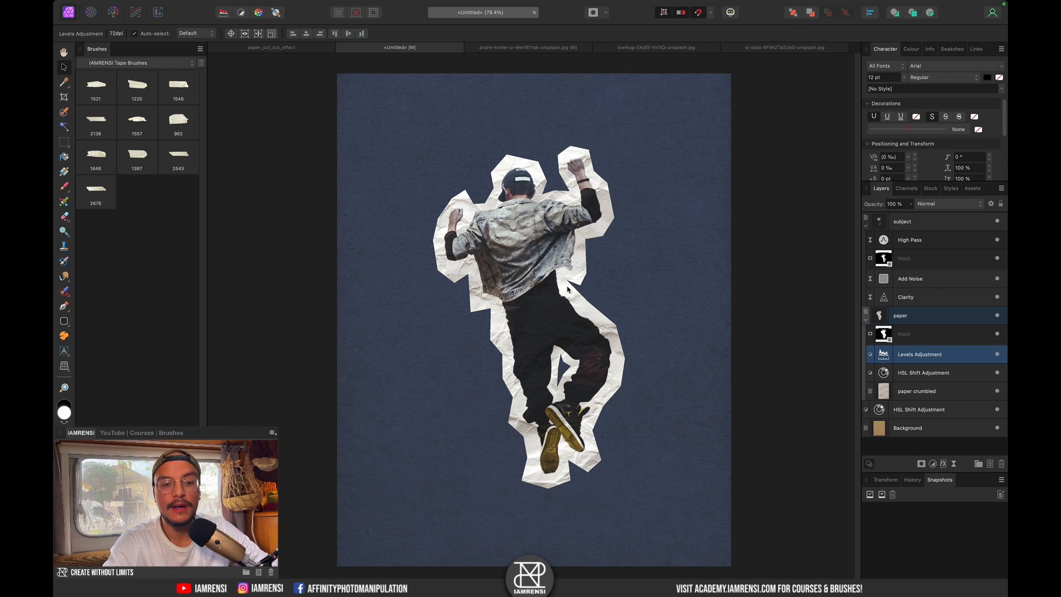
Enable an Outer Shadow effect on the Levels adjustment inside the collapsed paper layer and examine the jagged paper edge up close.
click(866, 321)
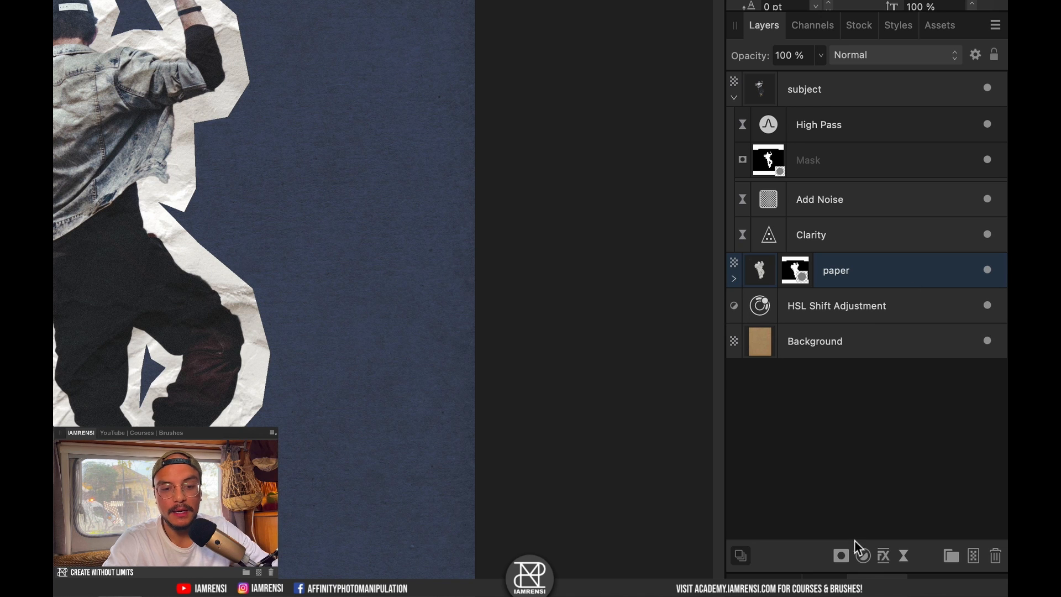
click(884, 556)
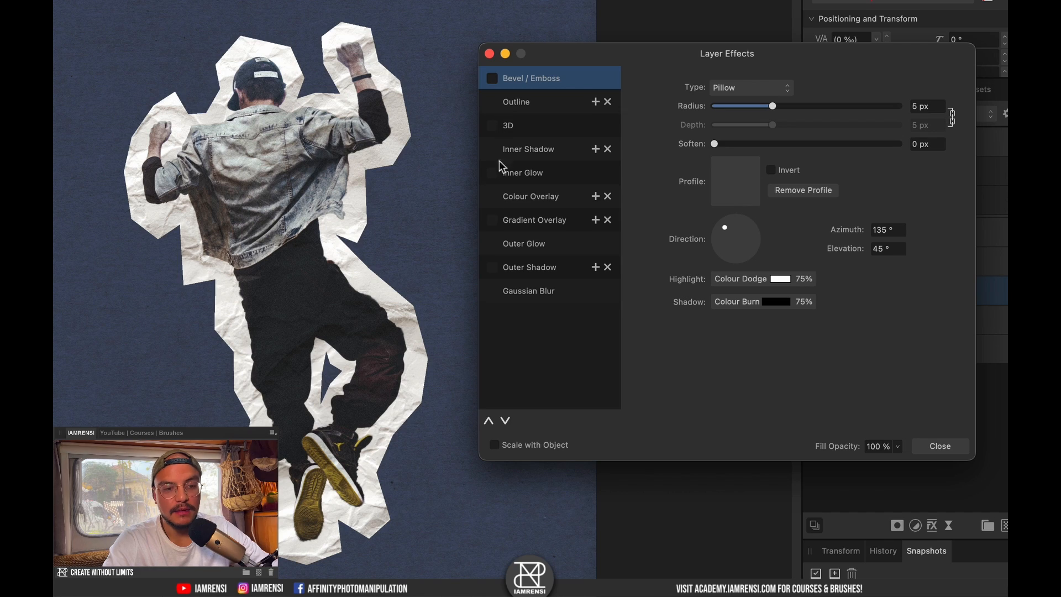
click(492, 267)
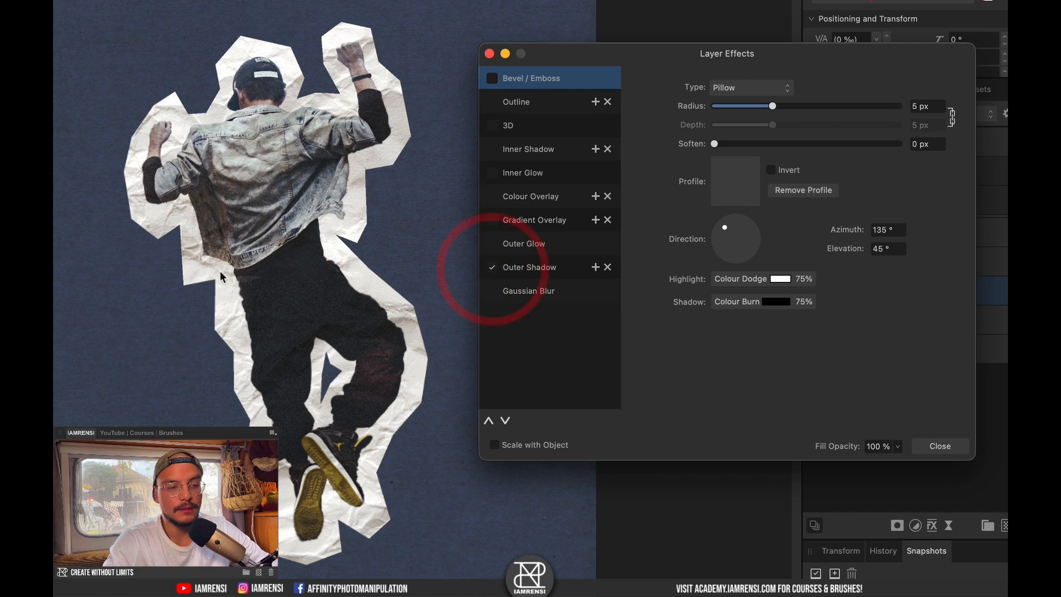
scroll(204, 270, up, 5)
scroll(203, 270, down, 2)
scroll(204, 271, left, 2)
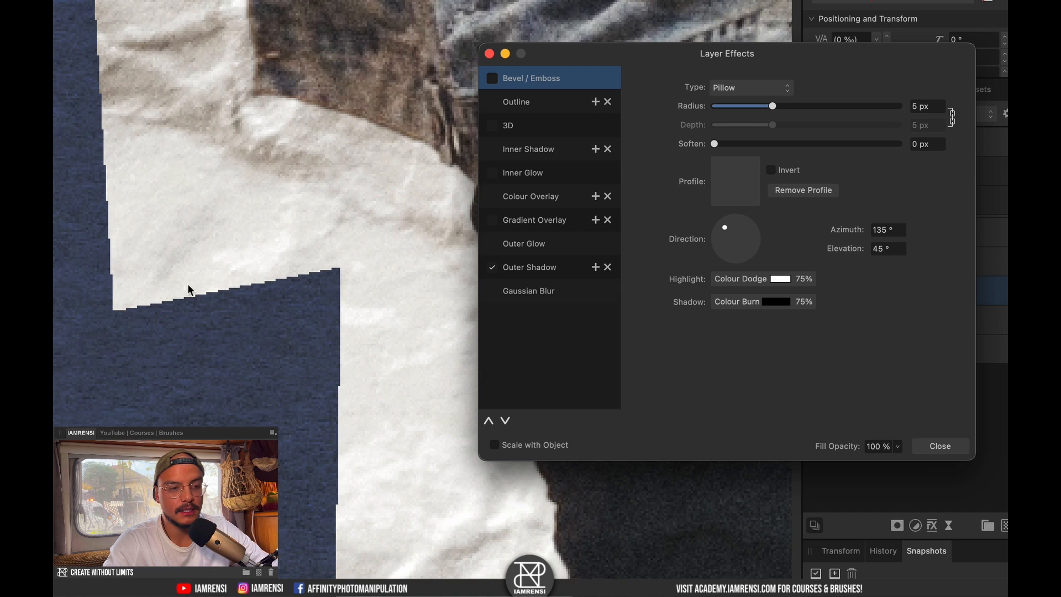
scroll(188, 283, up, 3)
scroll(176, 321, right, 3)
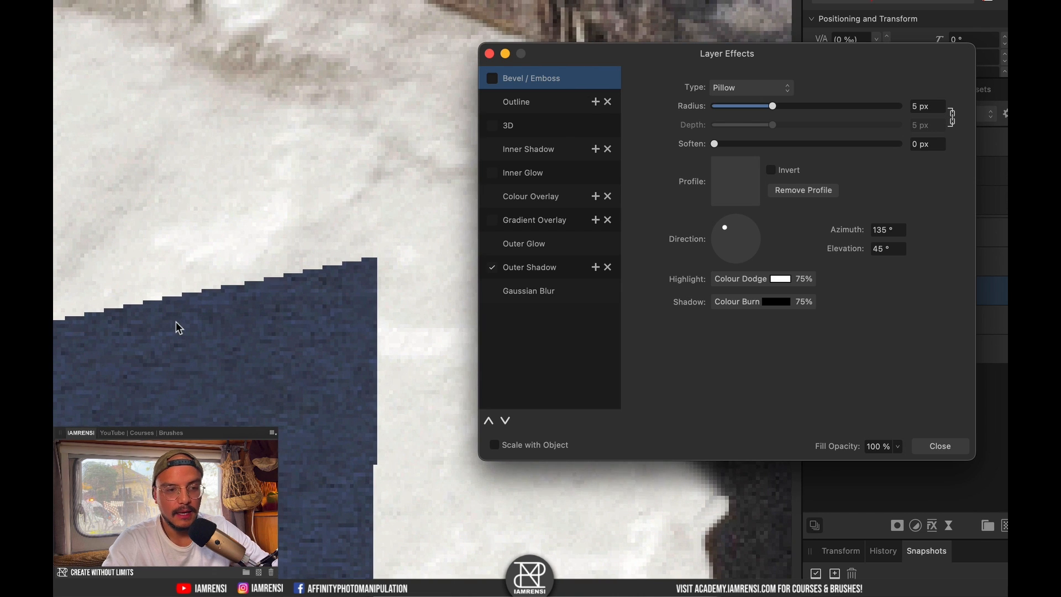
click(488, 53)
Add a Gaussian Blur layer effect with a 0.1 px radius to the paper layer to soften its cut edges.
click(859, 290)
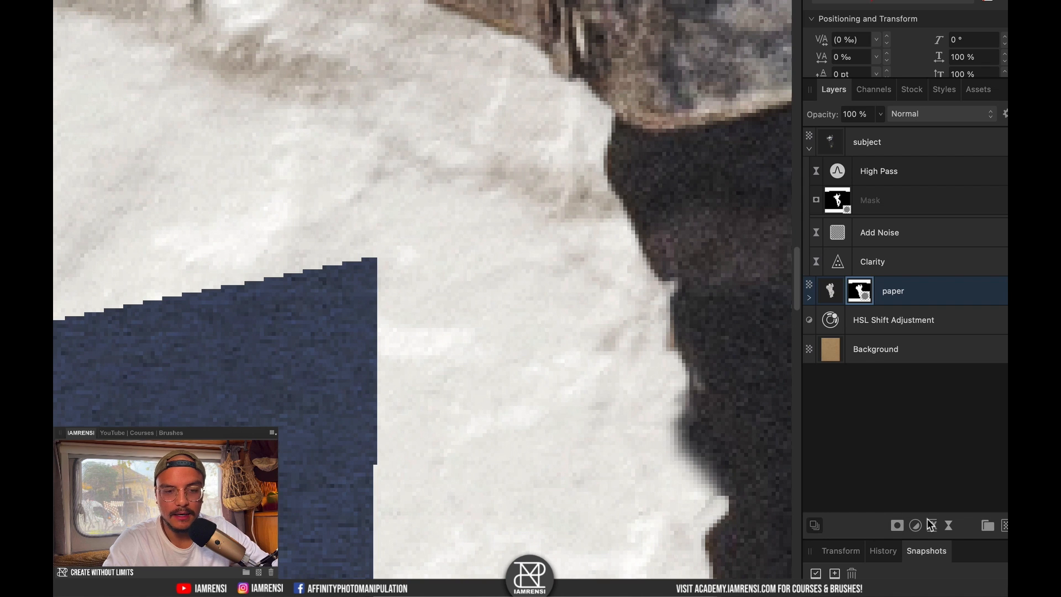
click(930, 289)
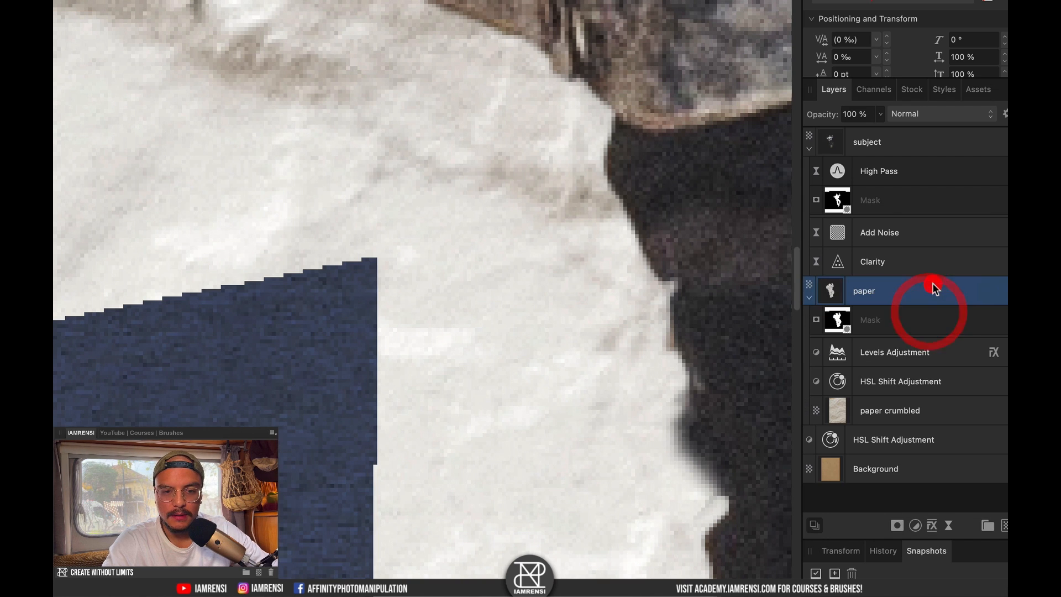
click(932, 526)
click(491, 291)
drag(714, 88, 720, 93)
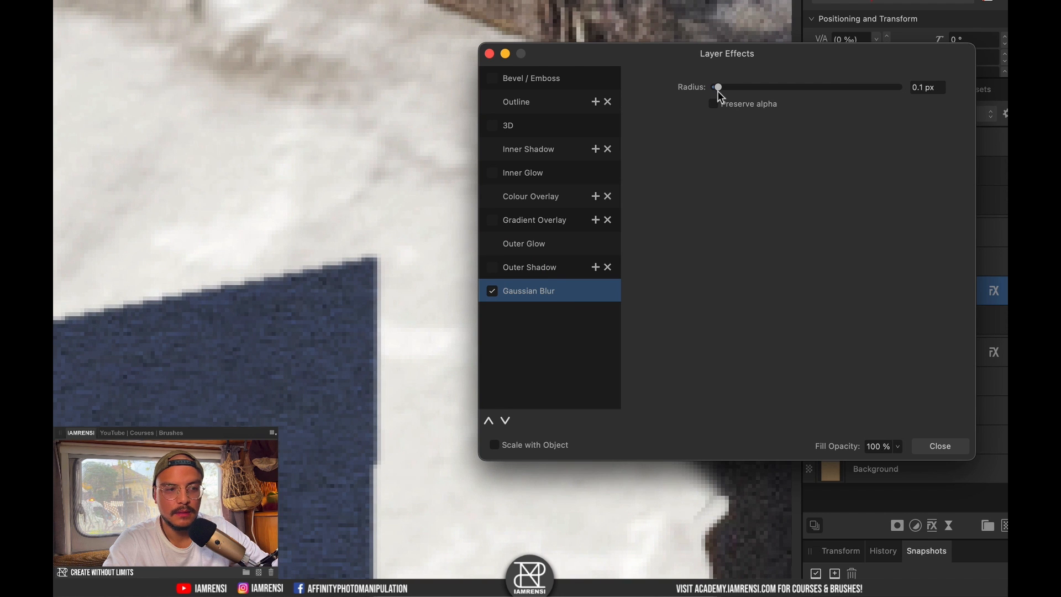
click(489, 55)
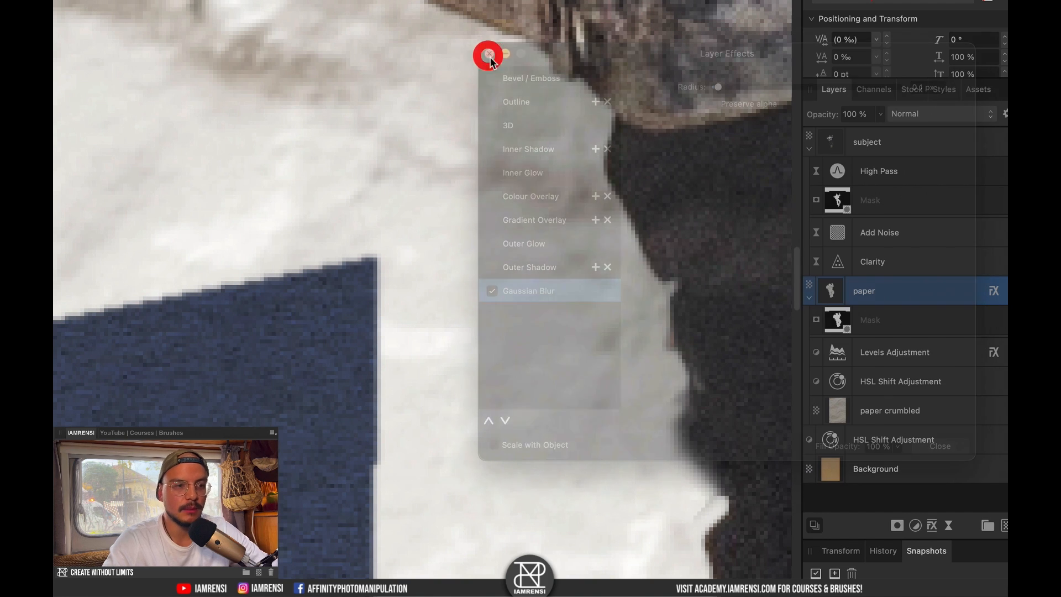
Enable an Outer Shadow effect on the paper layer and set its radius to 1.5 px.
click(993, 291)
click(492, 268)
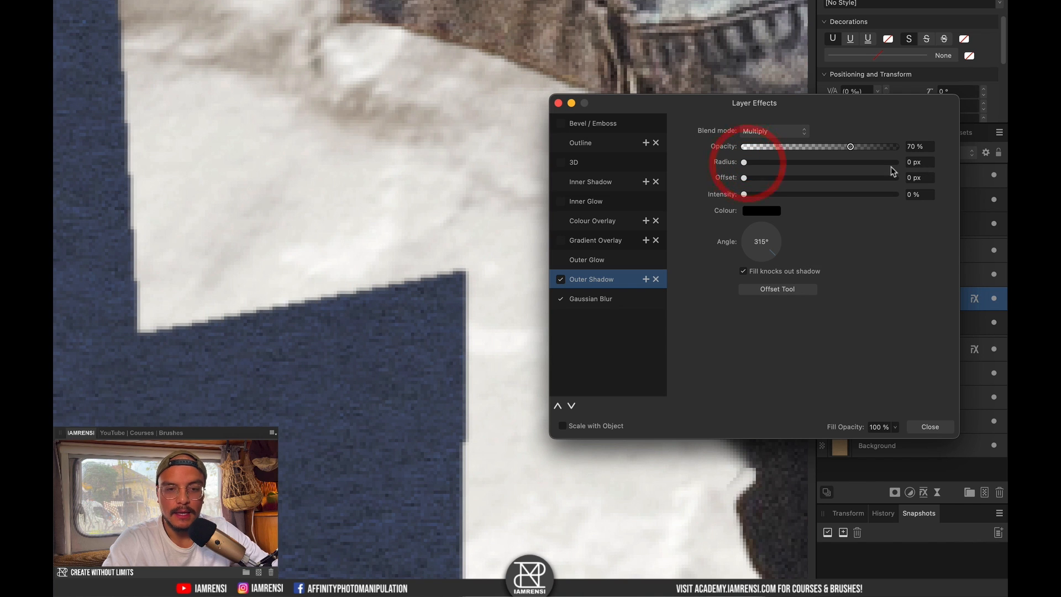
drag(772, 164, 779, 165)
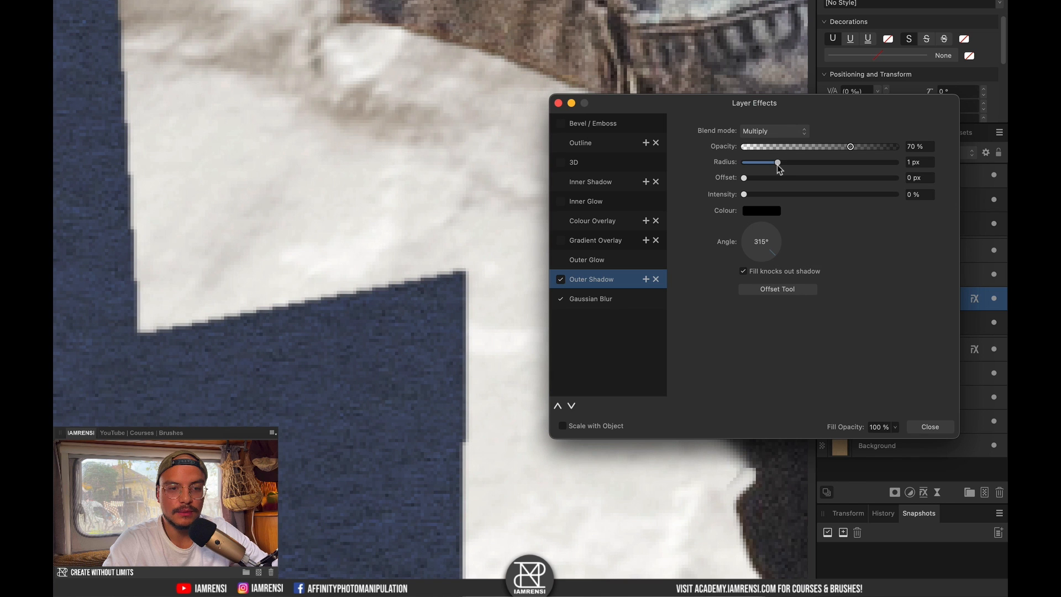
click(949, 162)
double_click(920, 162)
text(.5)
key(Return)
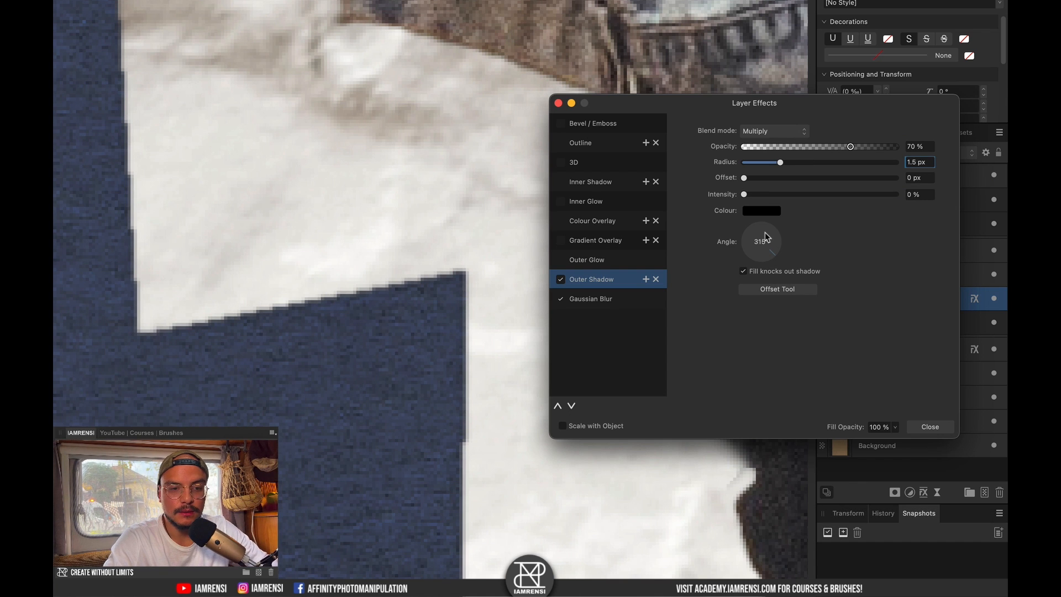
Set the paper's outer shadow to a 245° angle, 1.5 px offset and 10% intensity, and close the layer effects.
click(752, 258)
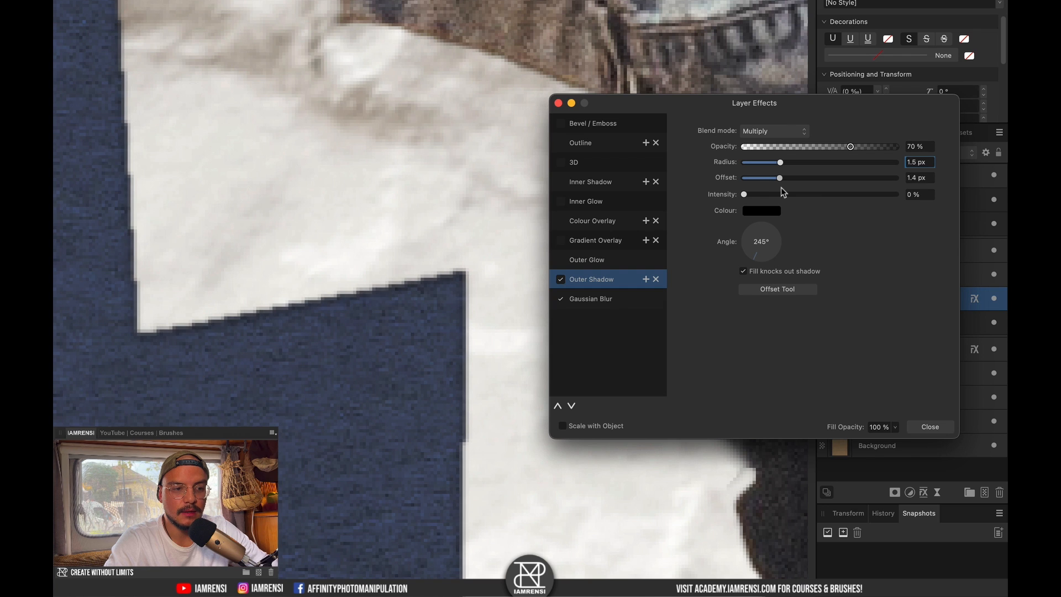
drag(784, 186, 781, 213)
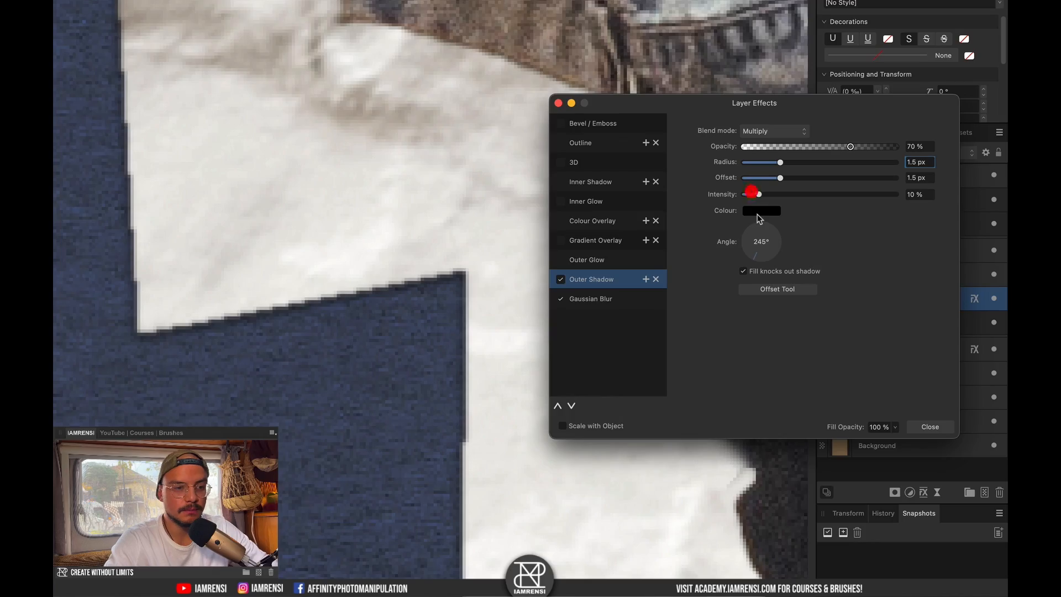
click(558, 103)
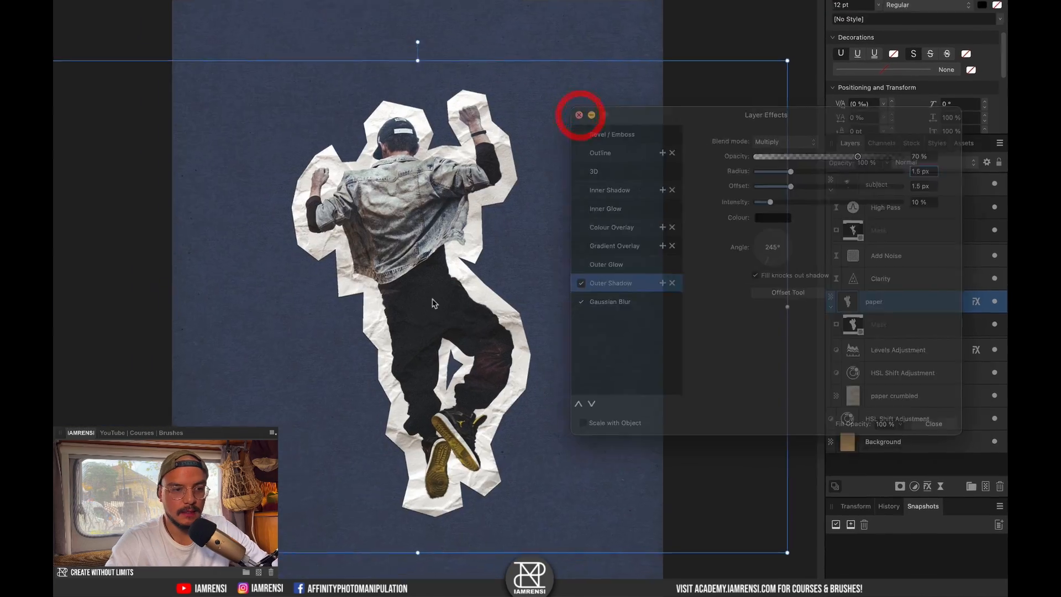
Examine the softened, shadowed paper edges up close along the legs, arms and head of the dancer.
scroll(433, 301, up, 10)
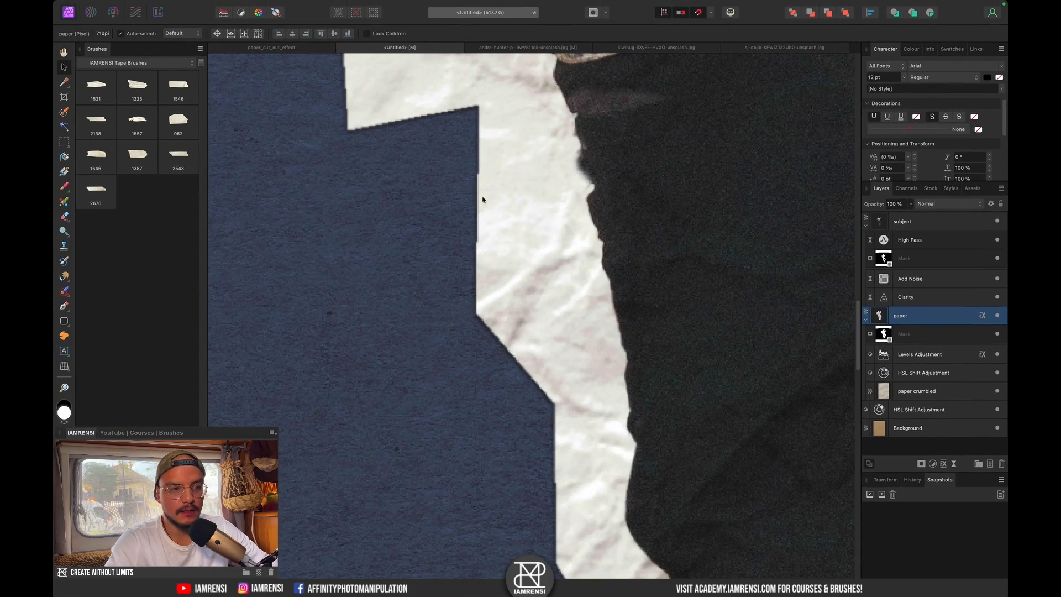
scroll(485, 210, up, 10)
scroll(483, 200, left, 7)
scroll(336, 429, up, 6)
scroll(336, 428, right, 5)
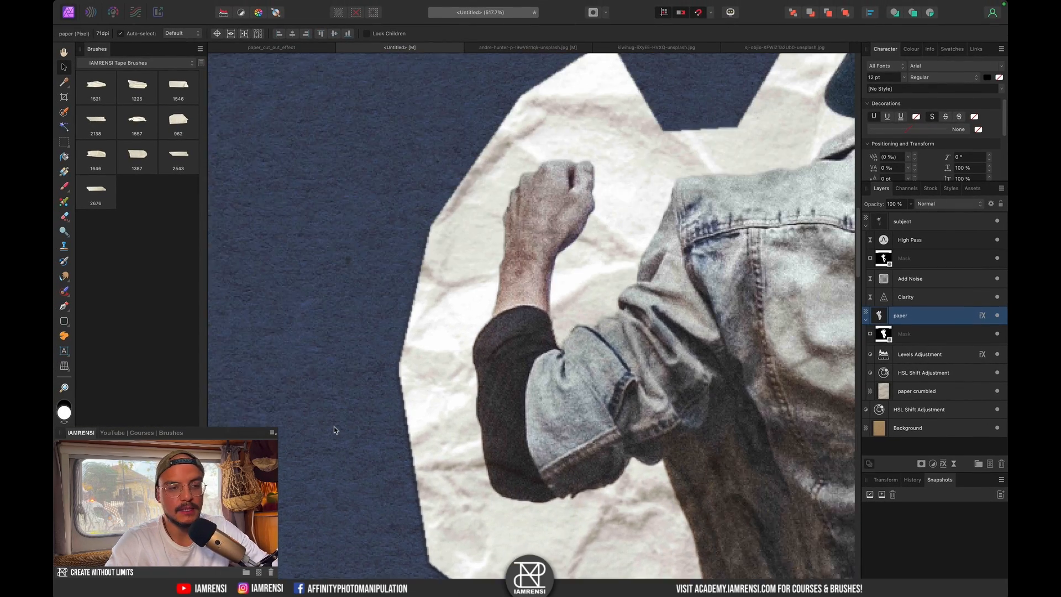
scroll(557, 279, right, 12)
scroll(557, 279, up, 7)
scroll(557, 277, right, 1)
scroll(556, 278, up, 1)
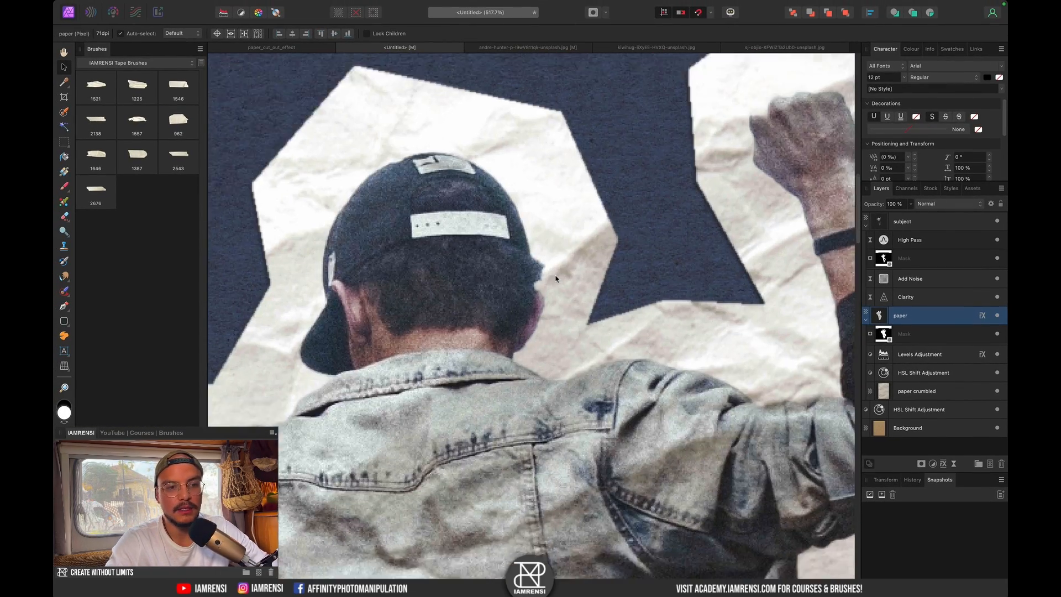
scroll(556, 278, down, 13)
scroll(556, 278, left, 5)
Fit the whole poster in view and collapse the paper and subject layers.
key(super+0)
click(865, 320)
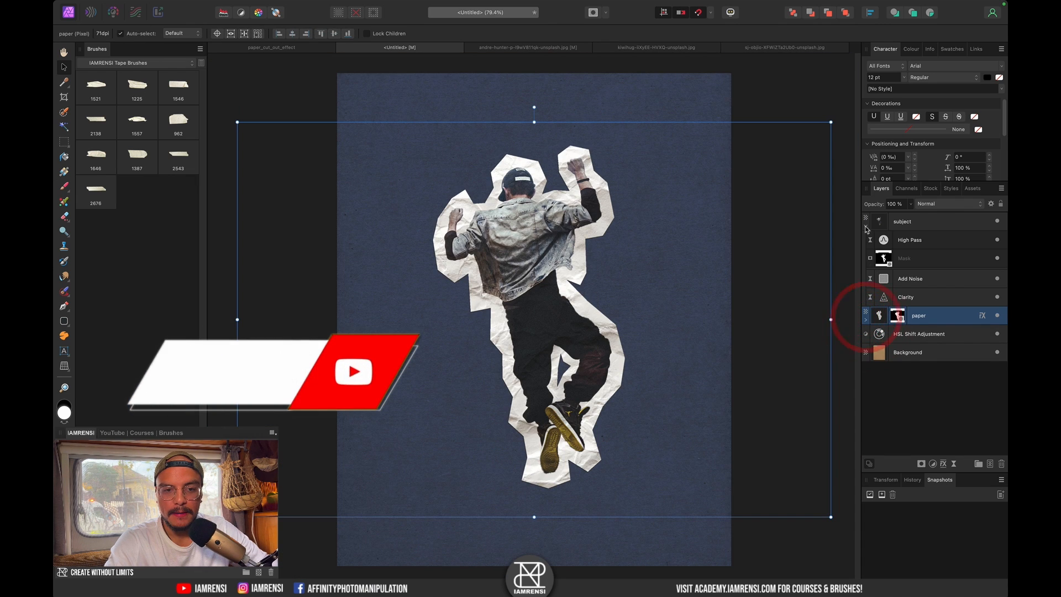
click(865, 225)
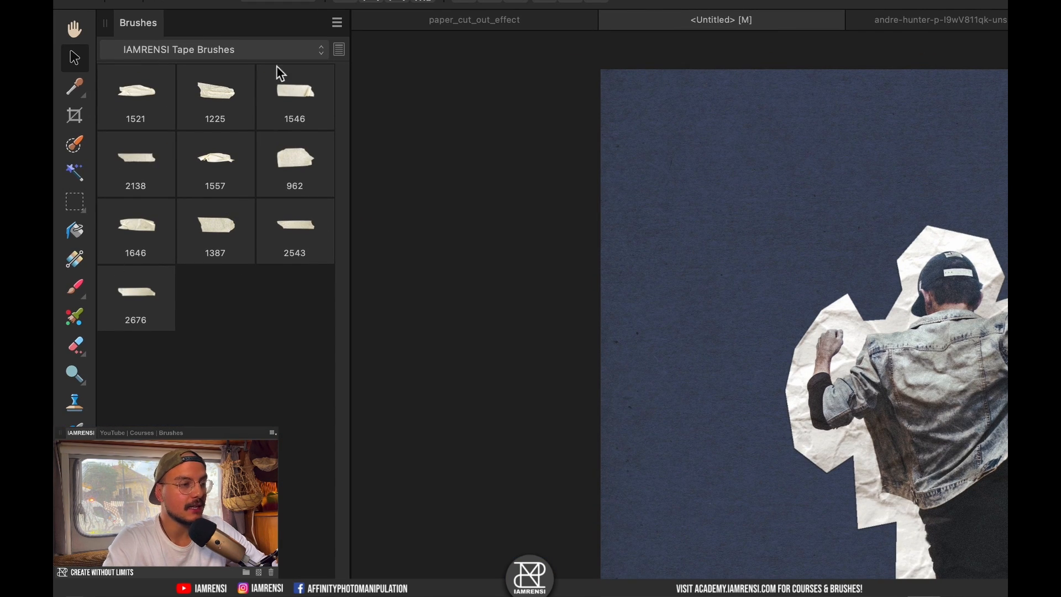
Add a new pixel layer above the subject and stamp tape brush 1521, reduced in size, just above the dancer's raised fist.
click(149, 102)
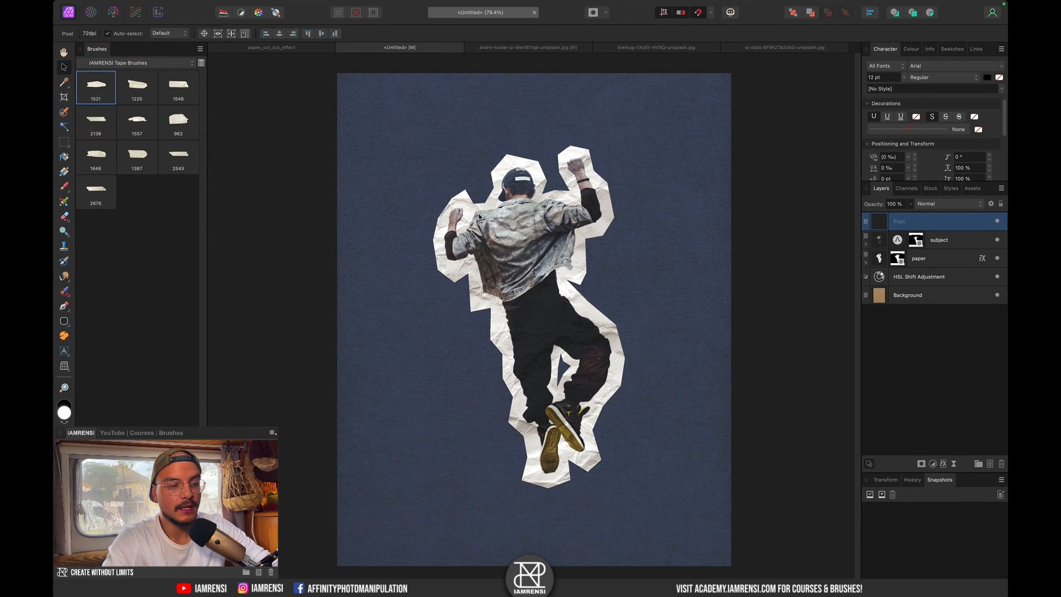
key(b)
key(bracketleft)
key(bracketleft)
key(bracketleft)
key(bracketleft)
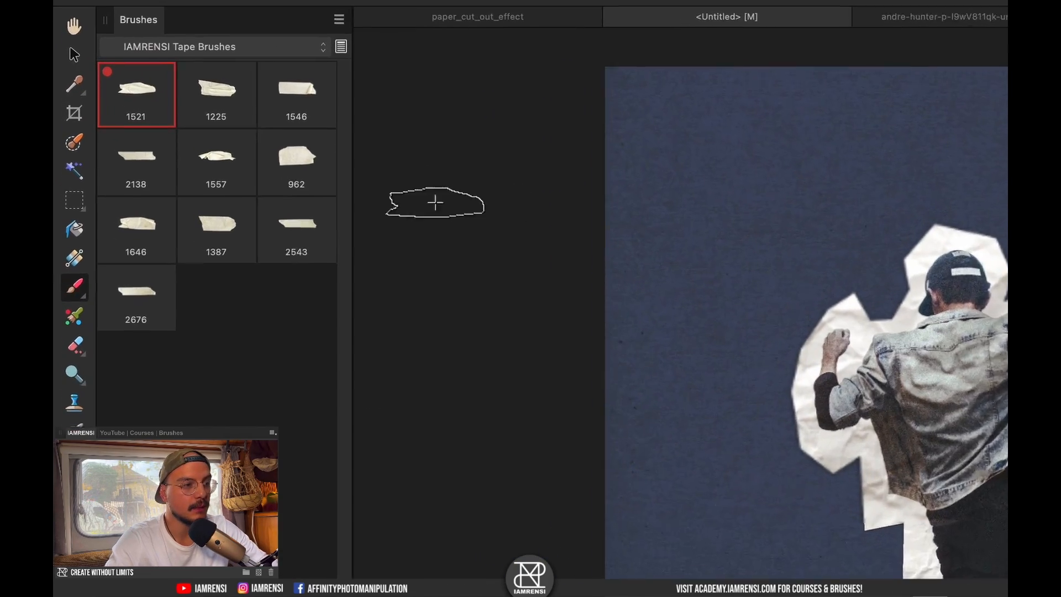
Stamp tape brush 1557, reduced in size, on a new pixel layer and rotate it steeply onto the paper's lower corner beside the shoes.
click(218, 155)
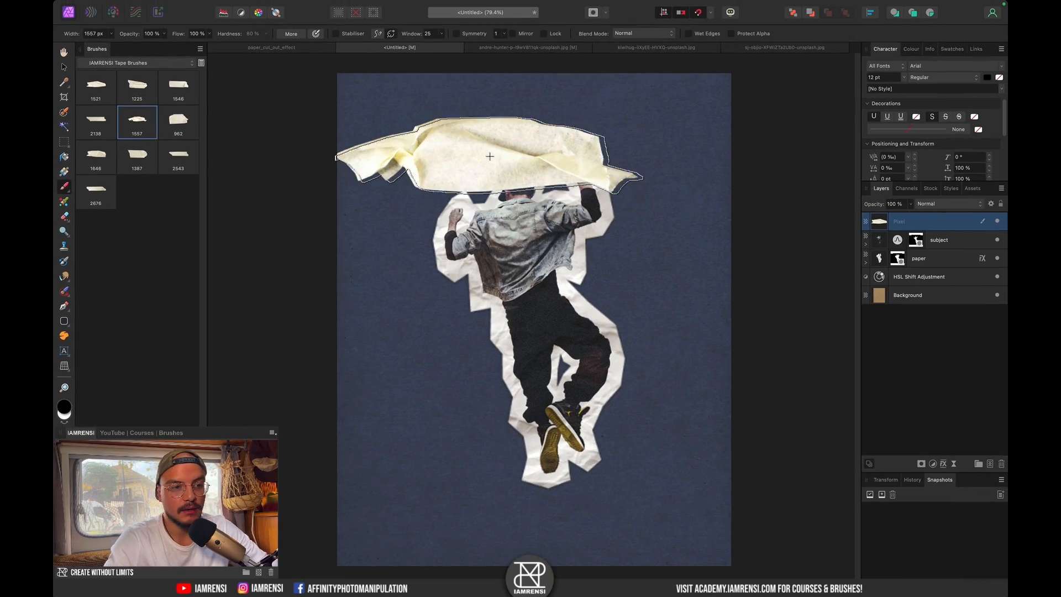
key(bracketleft)
key(bracketleft)
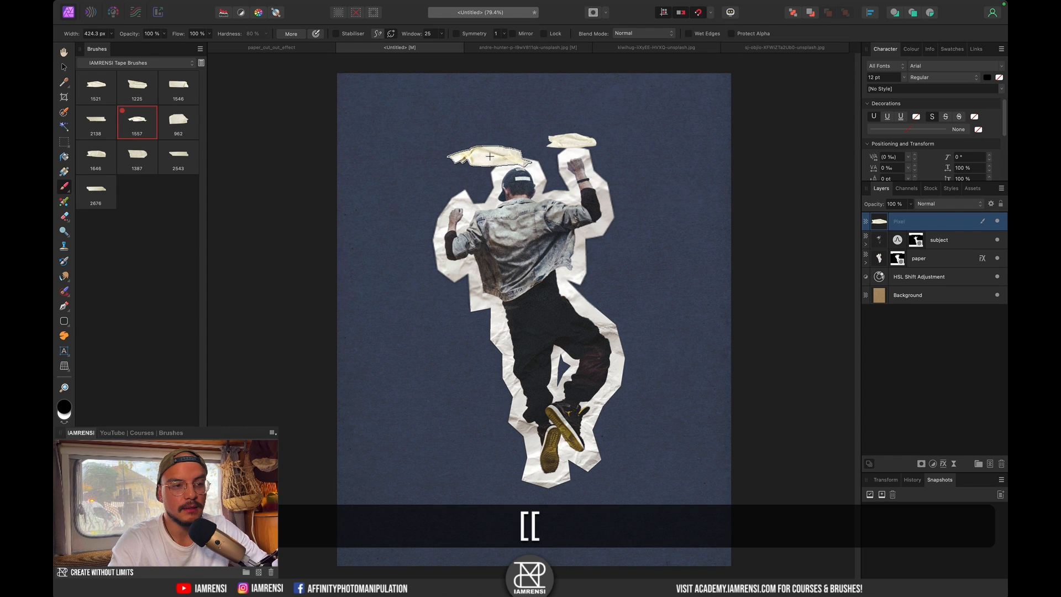
click(989, 464)
key(bracketleft)
click(626, 291)
key(v)
mouse_move(632, 411)
mouse_down()
mouse_move(627, 484)
mouse_move(636, 415)
mouse_move(622, 474)
mouse_move(590, 463)
mouse_move(602, 451)
mouse_up()
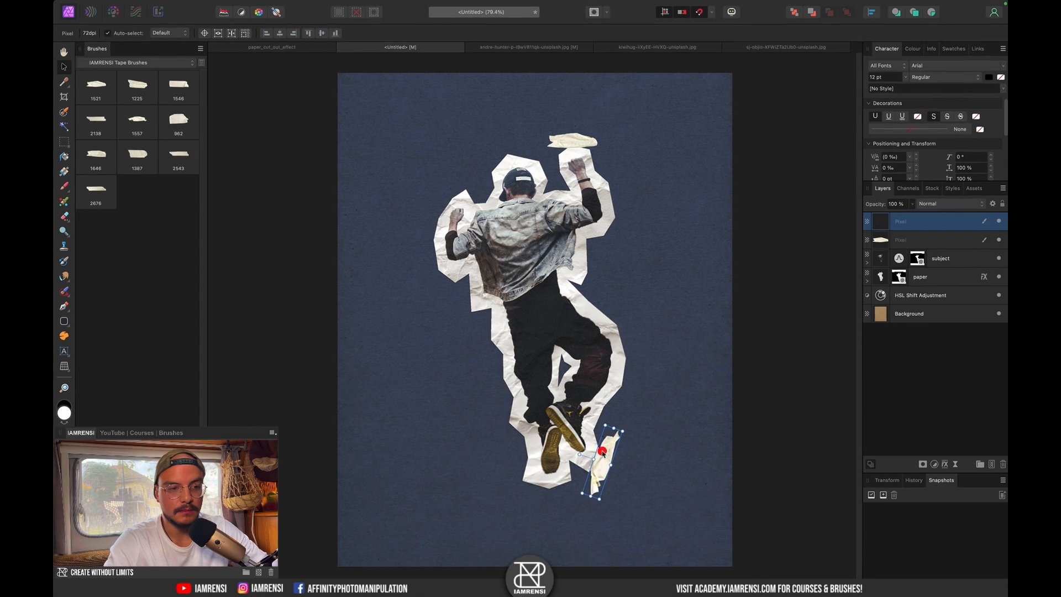
Stamp tape brush 2676, reduced to about 323.5 px wide, on another new pixel layer beside the dancer's hip.
click(139, 356)
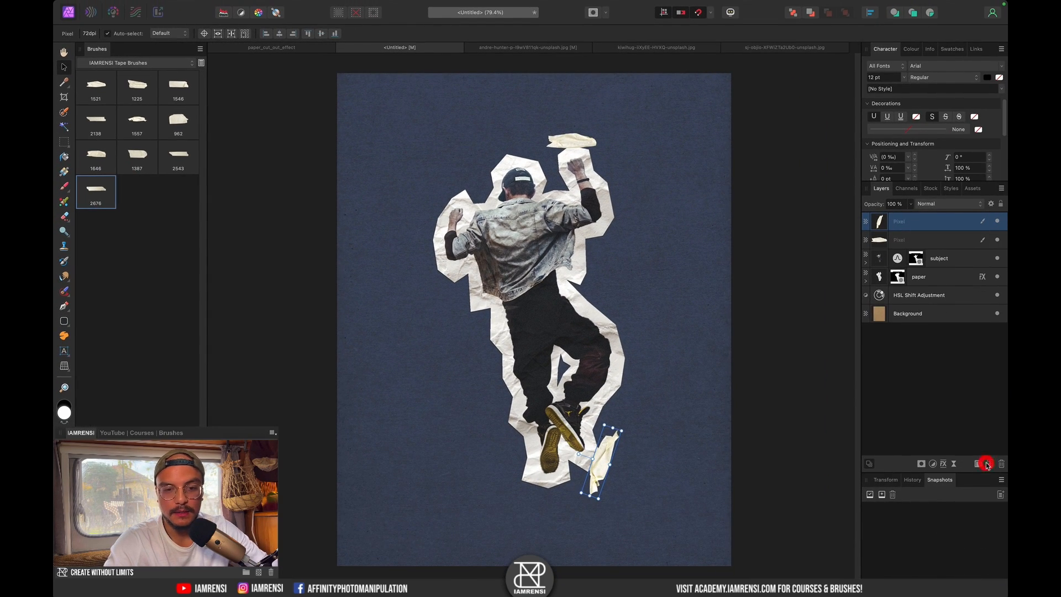
click(986, 464)
key(b)
click(504, 301)
key(bracketleft)
key(bracketleft)
key(bracketleft)
key(bracketleft)
key(bracketleft)
key(bracketleft)
key(bracketleft)
key(bracketleft)
key(bracketleft)
key(bracketleft)
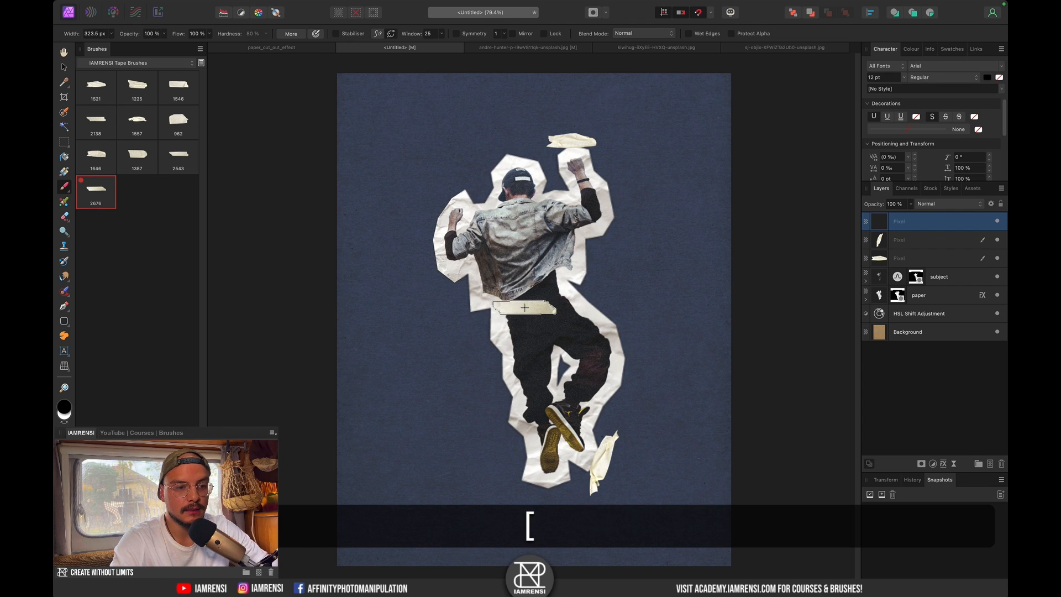
click(467, 324)
Rotate the new tape strip to a steep slant, place it against the paper edge below the bent left elbow, and deselect it.
key(v)
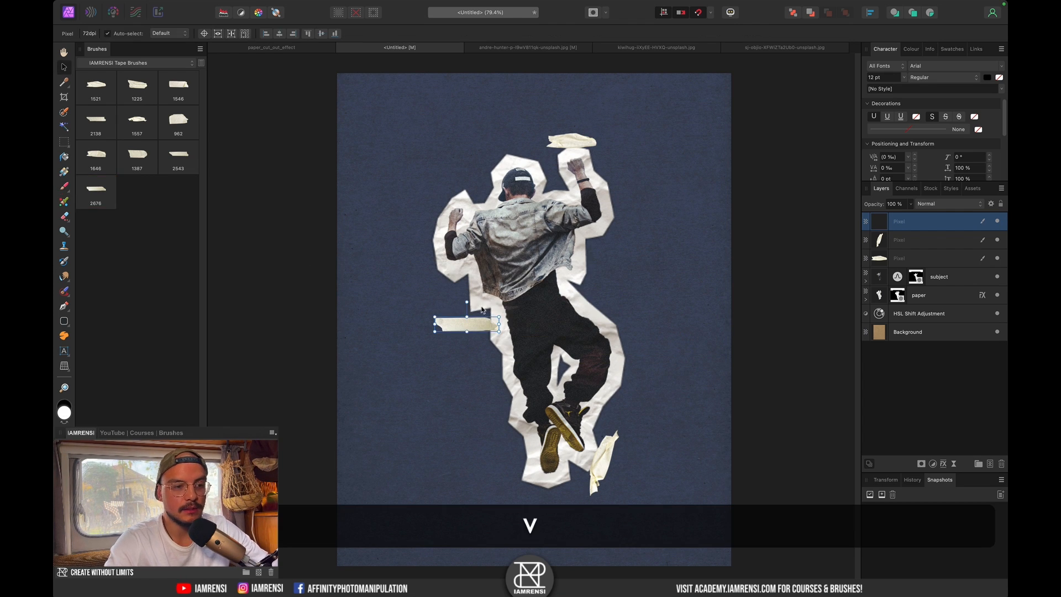
drag(467, 303, 496, 313)
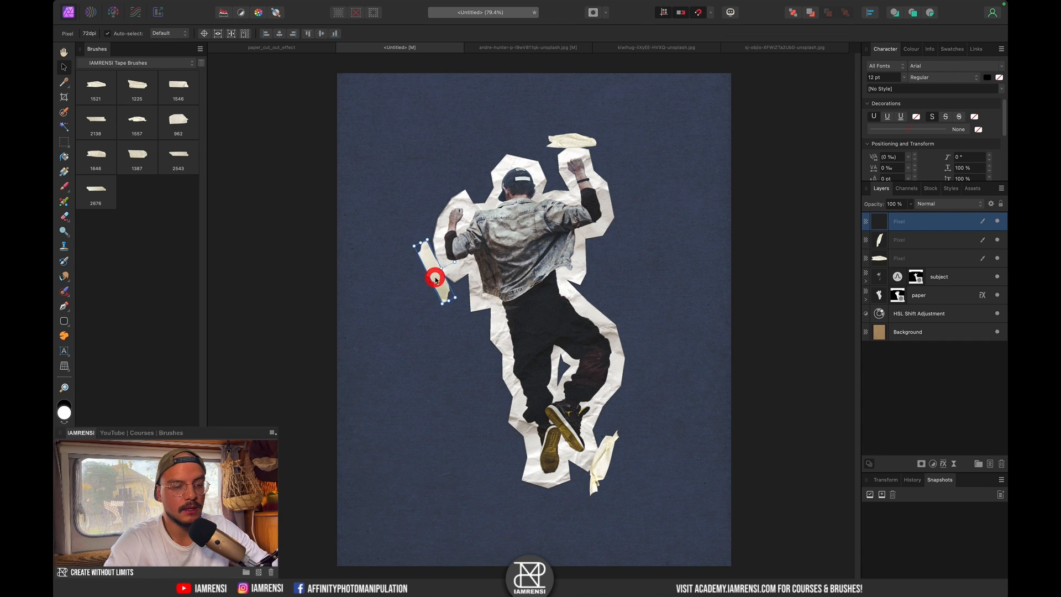
click(435, 274)
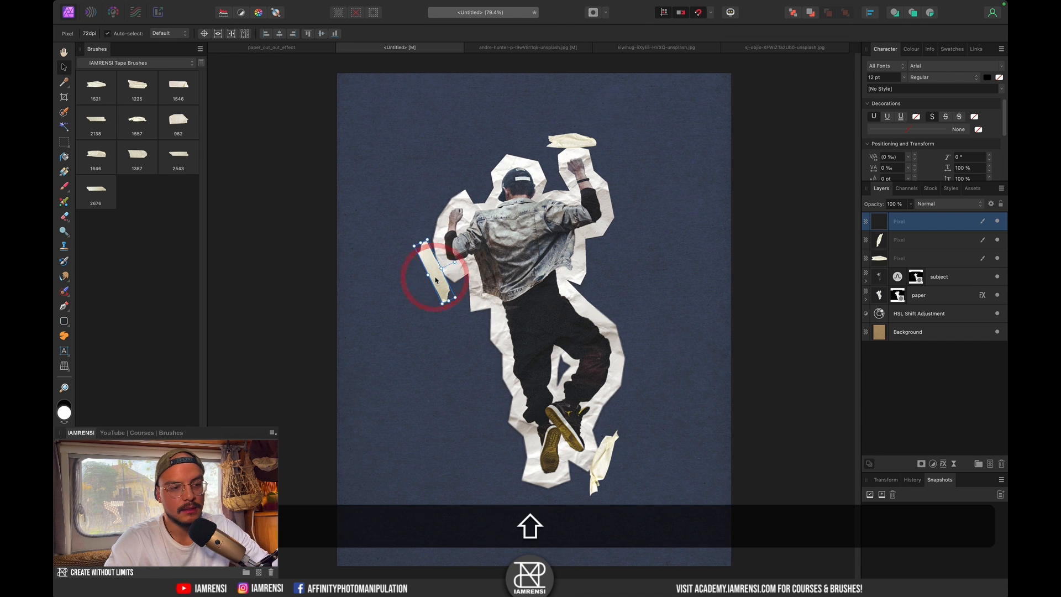
key(shift+Up)
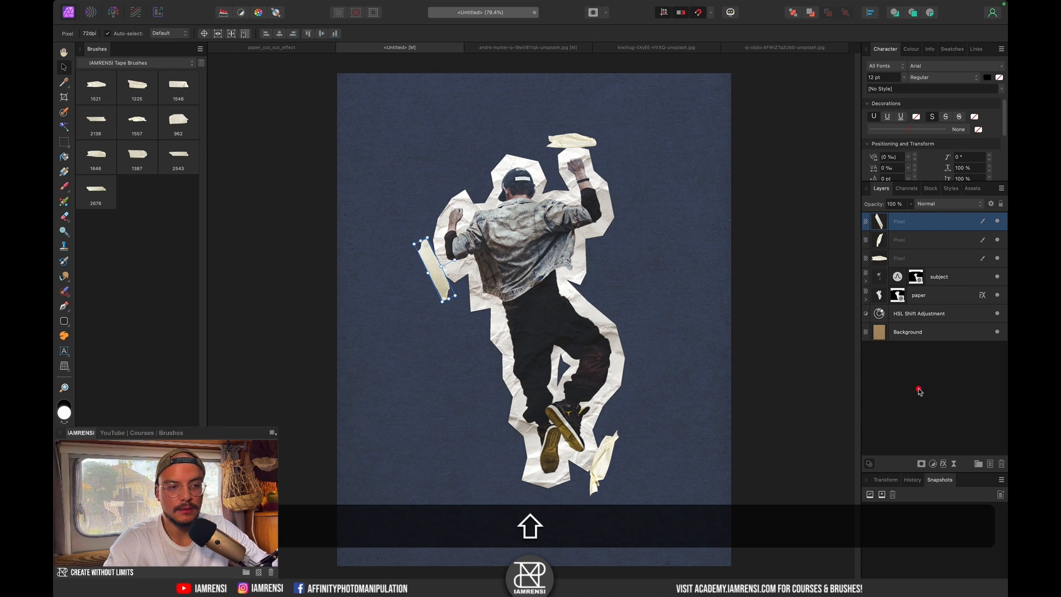
click(920, 391)
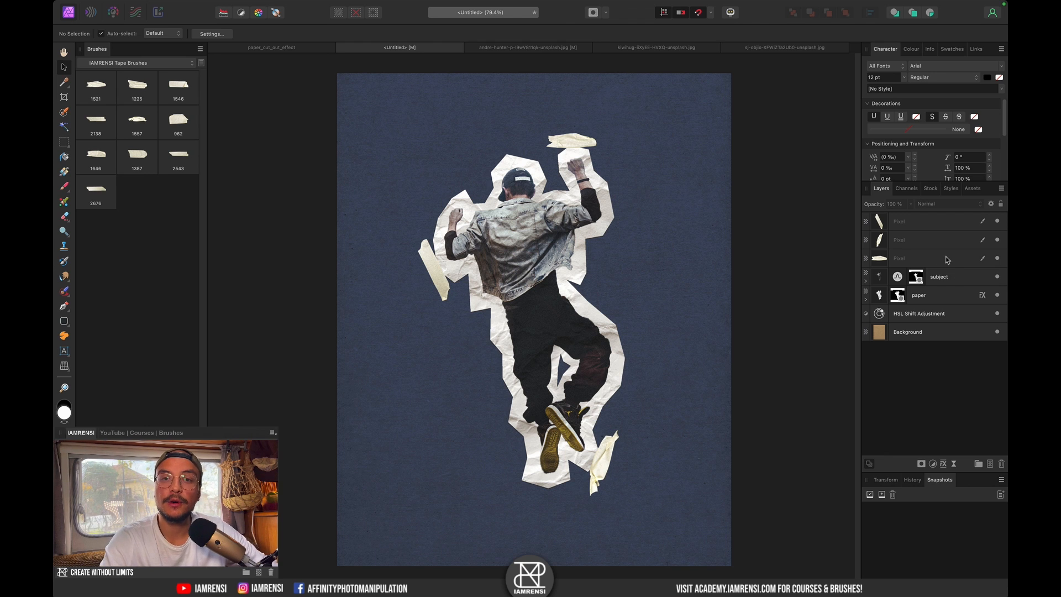
Group the three tape pixel layers above the subject.
scroll(537, 181, up, 8)
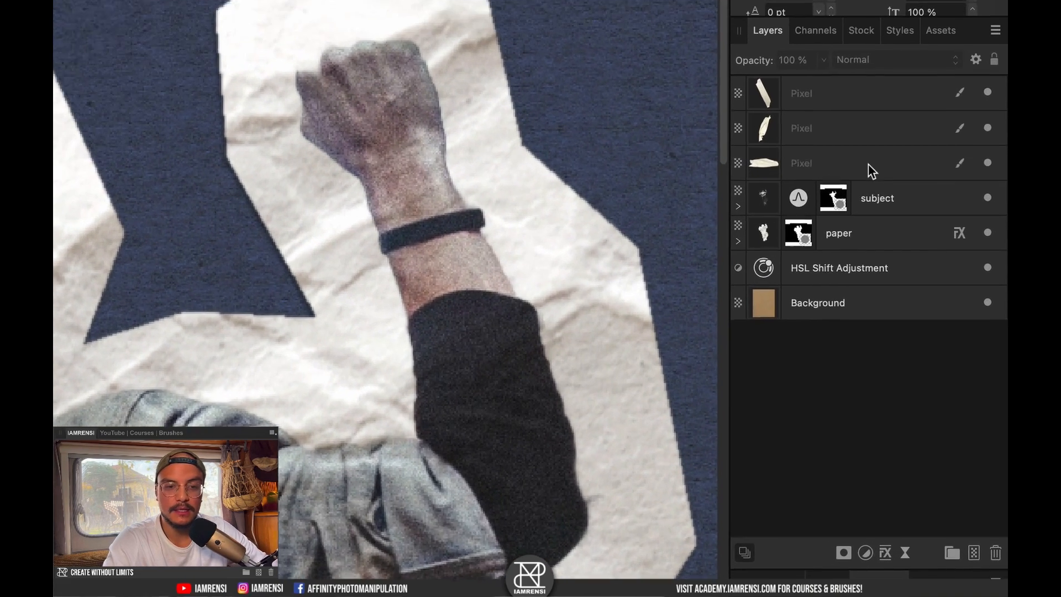
click(939, 258)
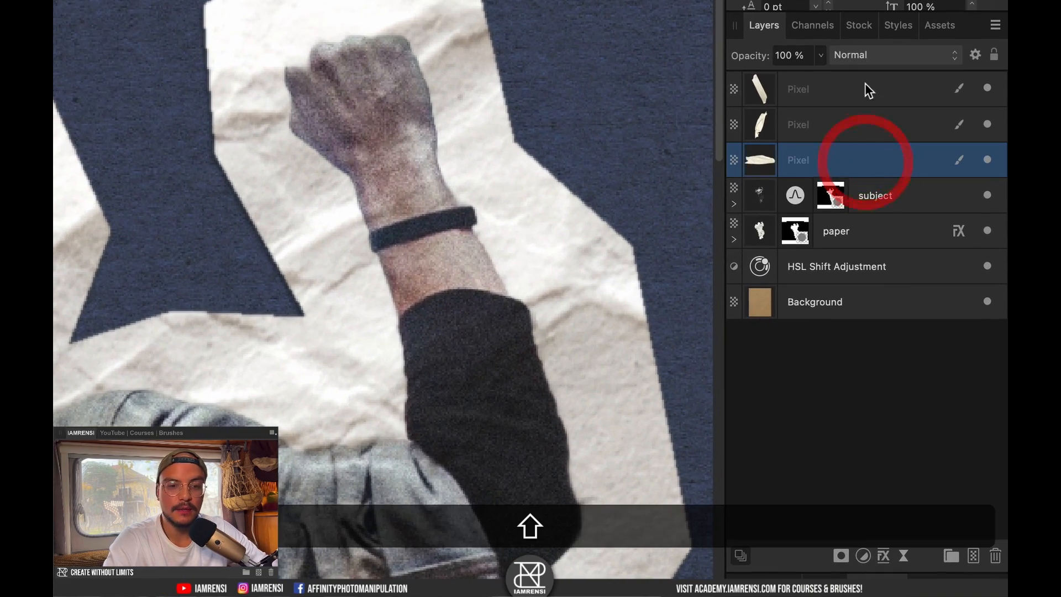
shift+click(933, 219)
key(super+g)
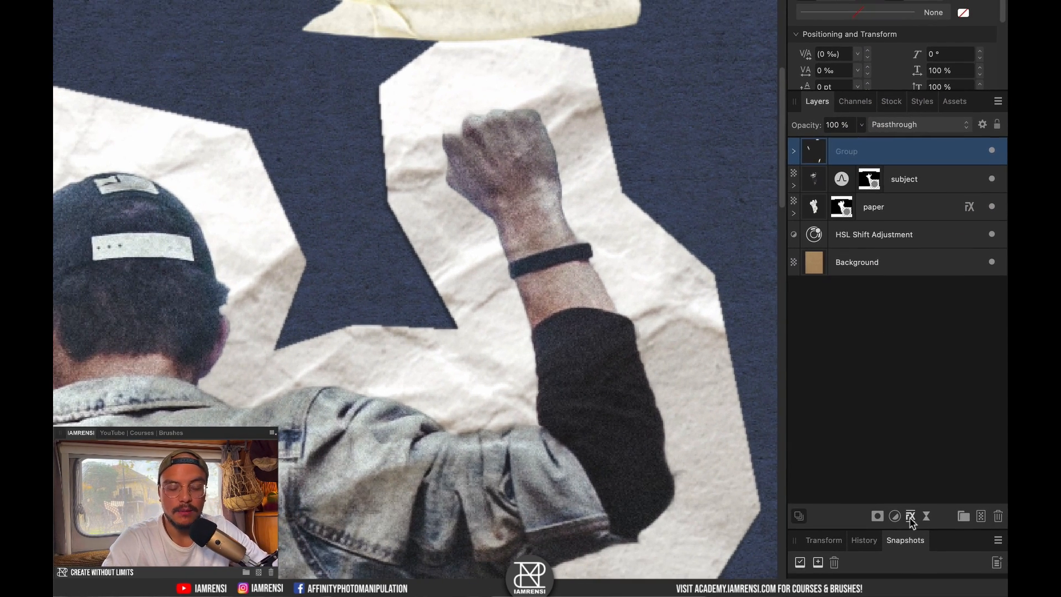
Enable an outer shadow on the tape group and close the layer effects.
click(910, 516)
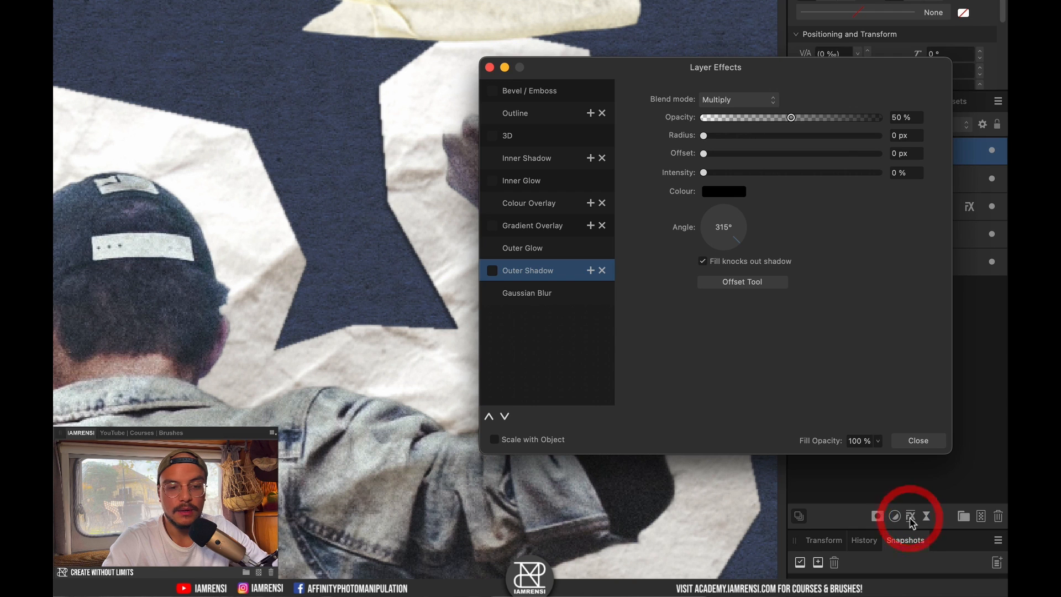
click(490, 274)
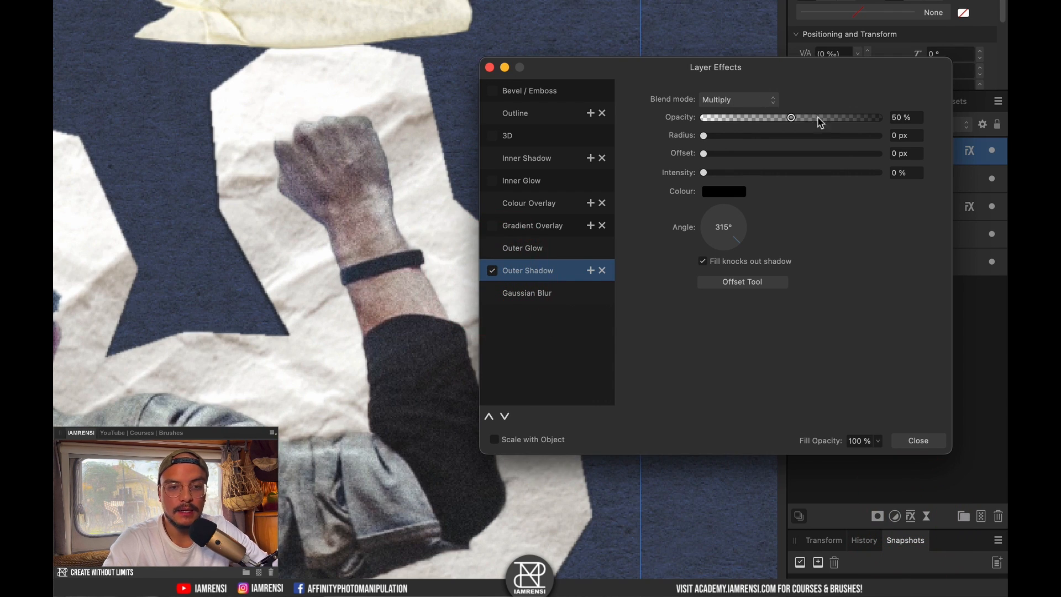
click(488, 67)
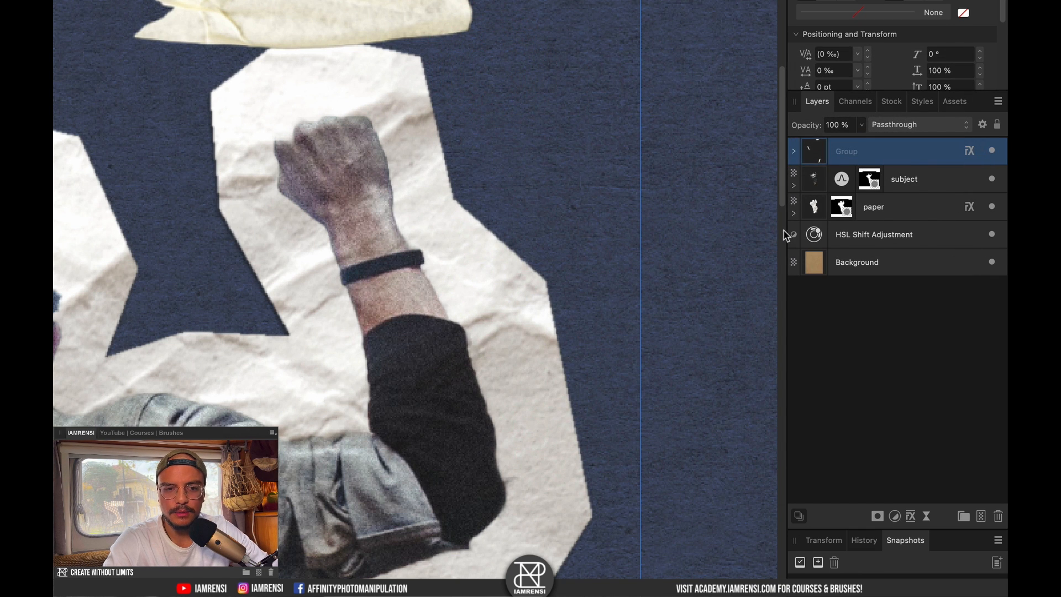
Copy the paper layer, paste only its effects onto the tape group, and deselect everything.
click(901, 215)
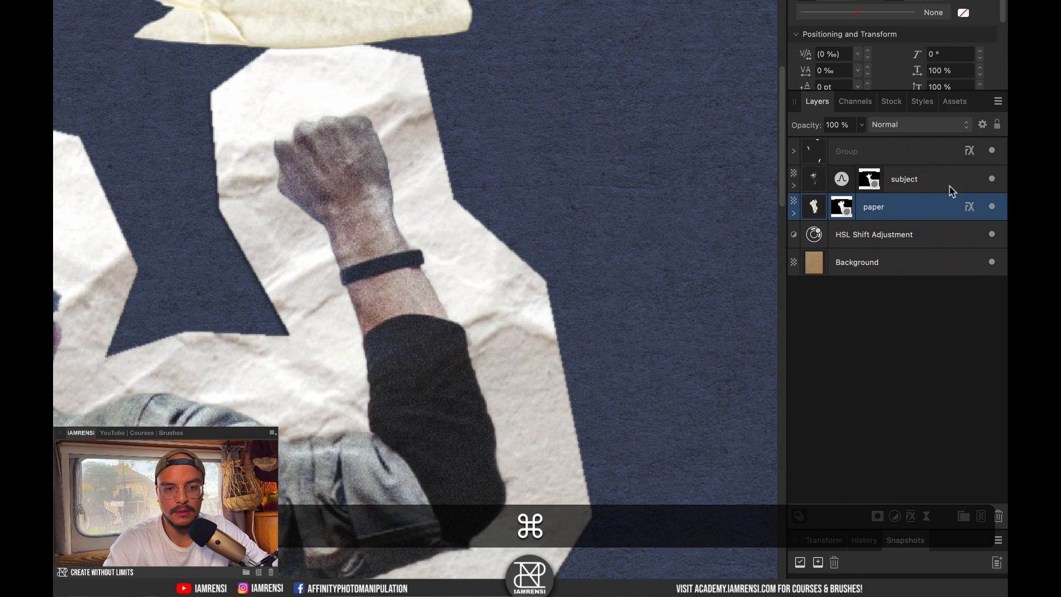
key(super+c)
click(930, 150)
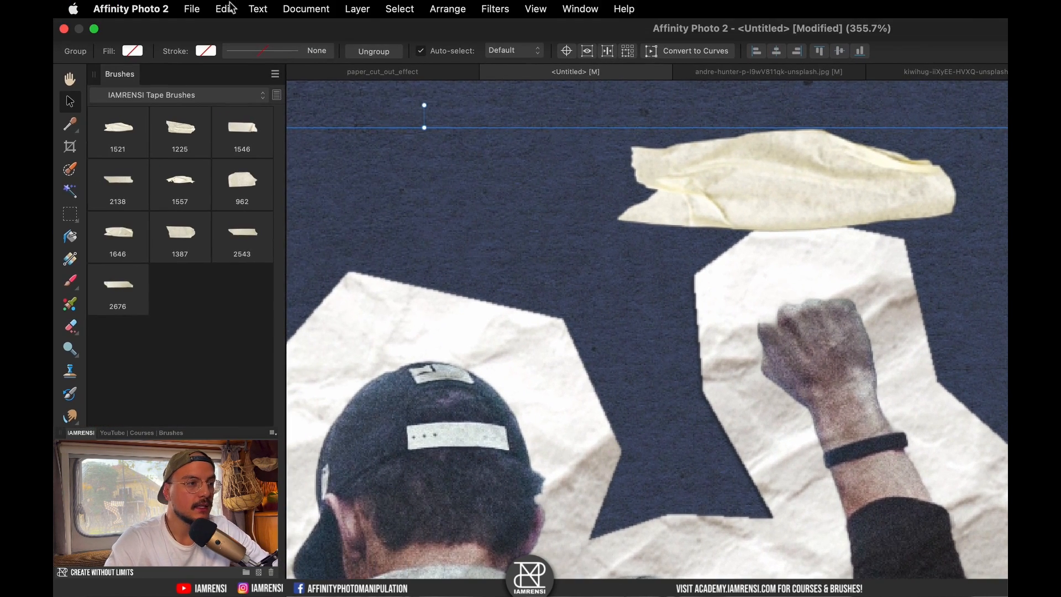
click(221, 7)
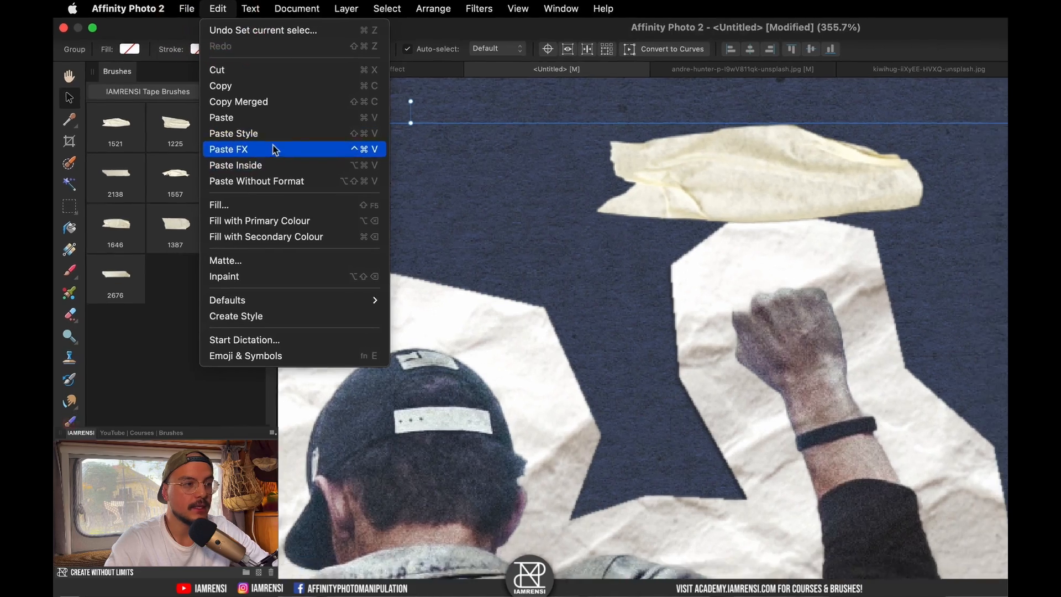
click(274, 150)
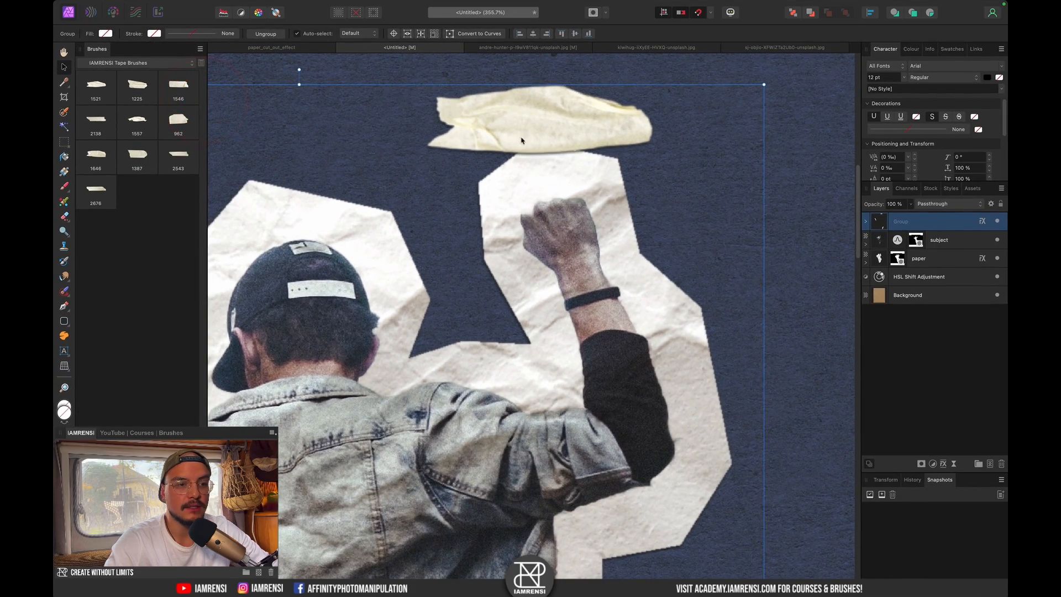
scroll(537, 164, up, 10)
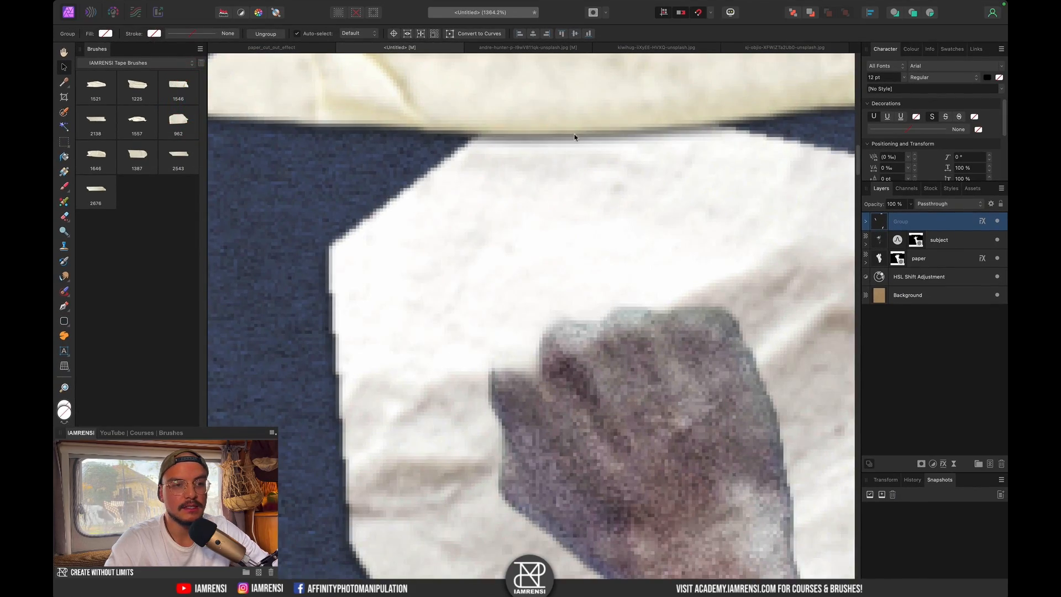
key(super+0)
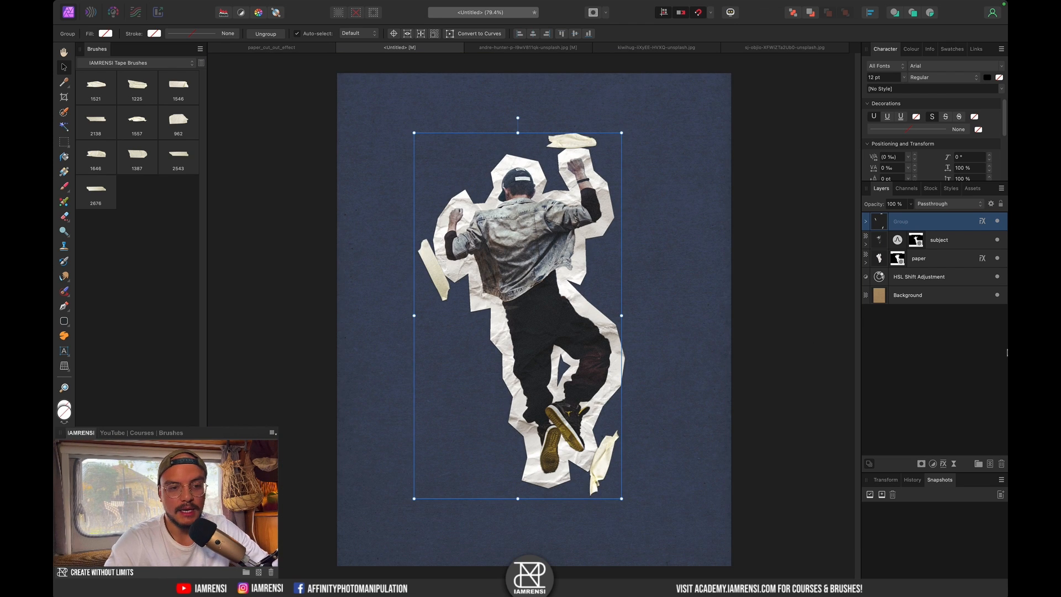
click(649, 265)
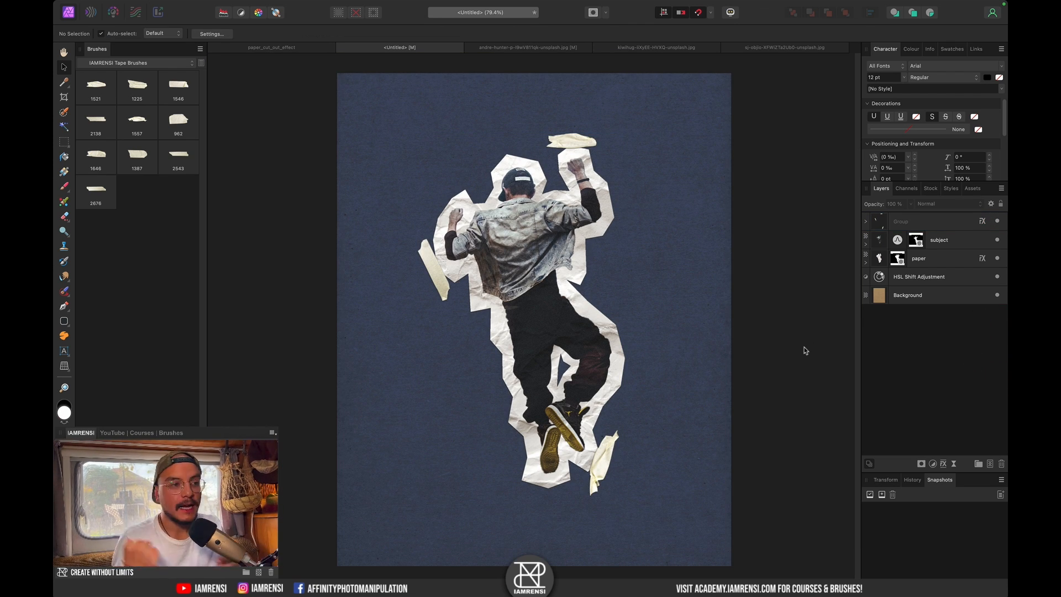